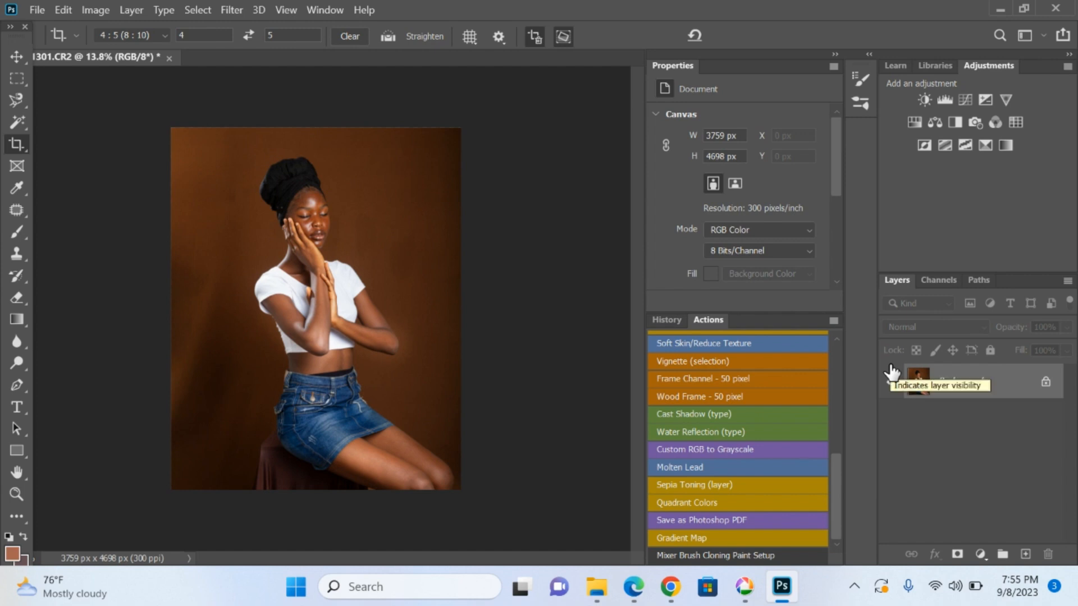
# Duplicate the Background layer twice, keeping the suggested names Background copy and Background copy 2
pyautogui.hotkey('ctrl', 'j')
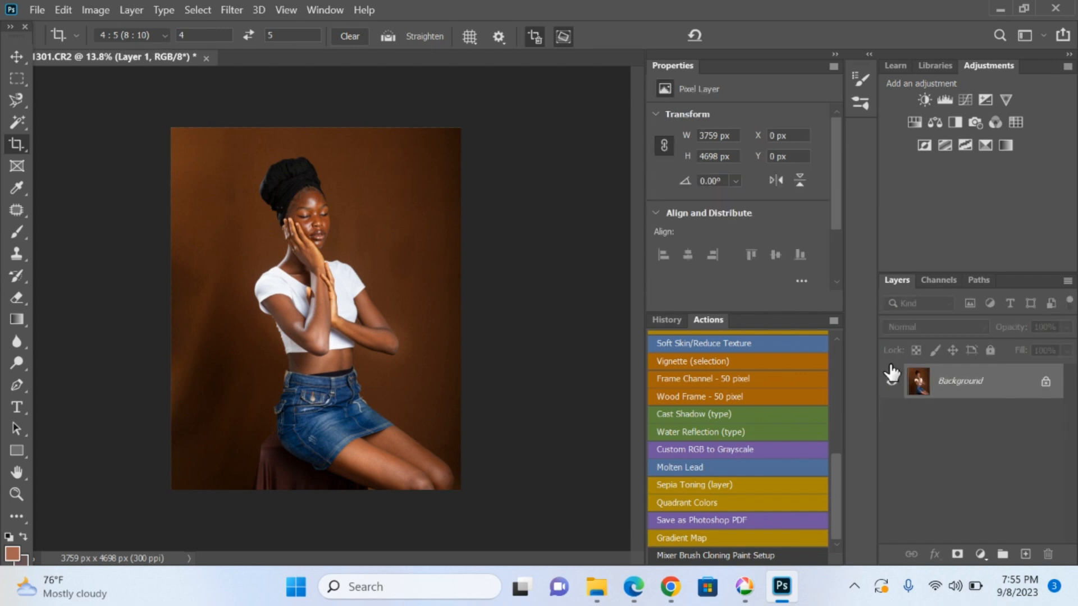
pyautogui.hotkey('ctrl', 'z')
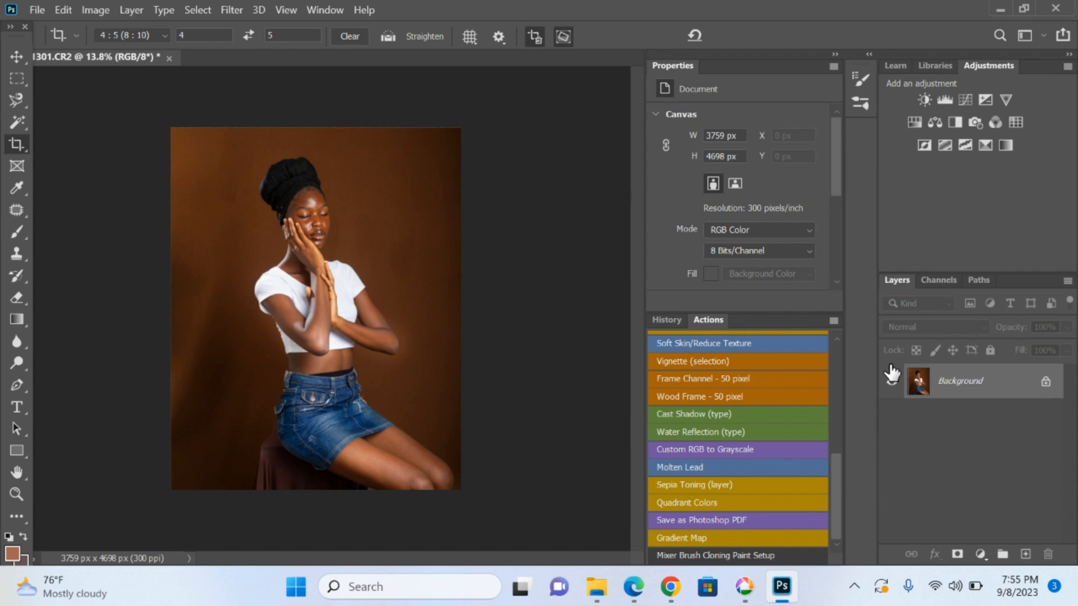
pyautogui.rightClick(982, 384)
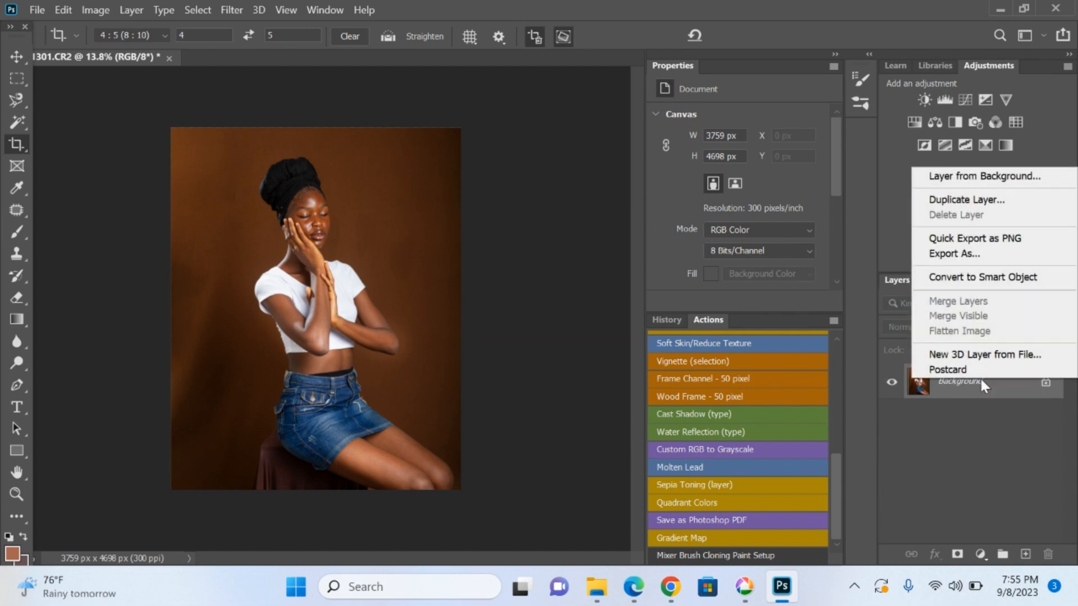
pyautogui.click(1028, 200)
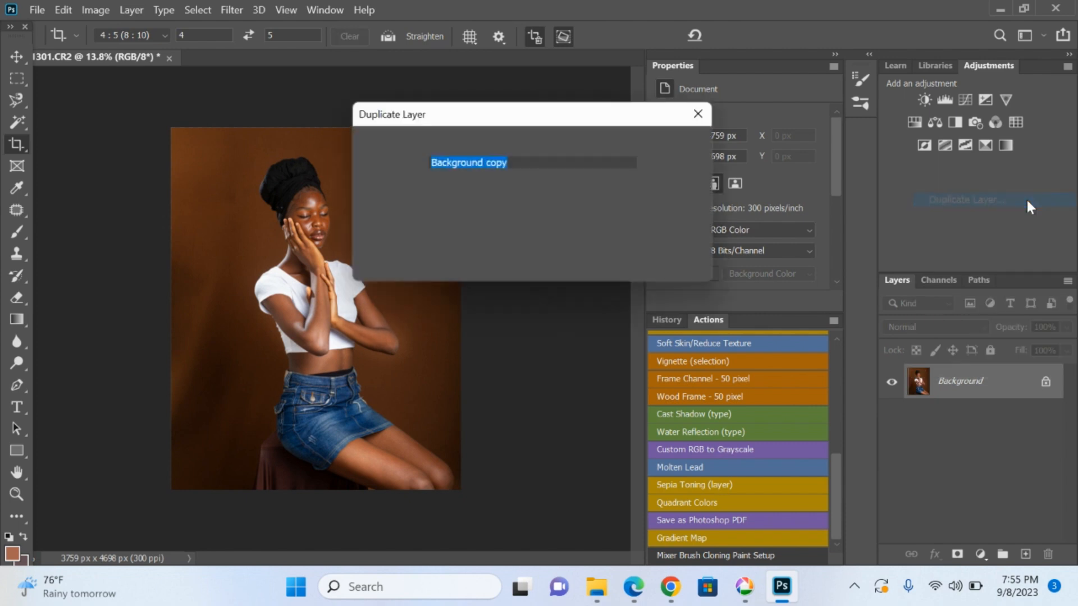
pyautogui.press('Return')
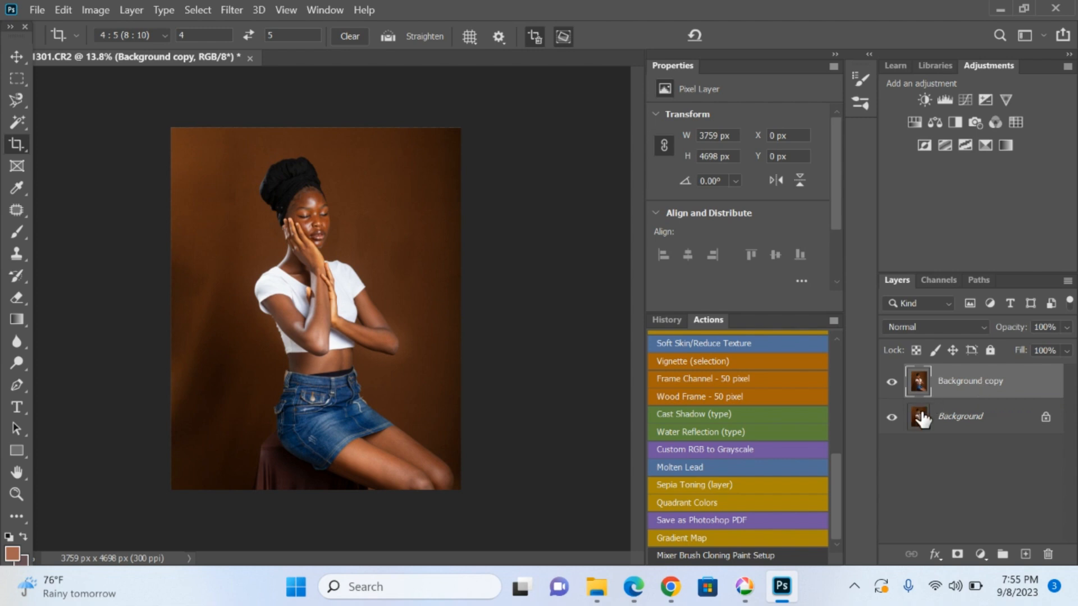
pyautogui.click(957, 427)
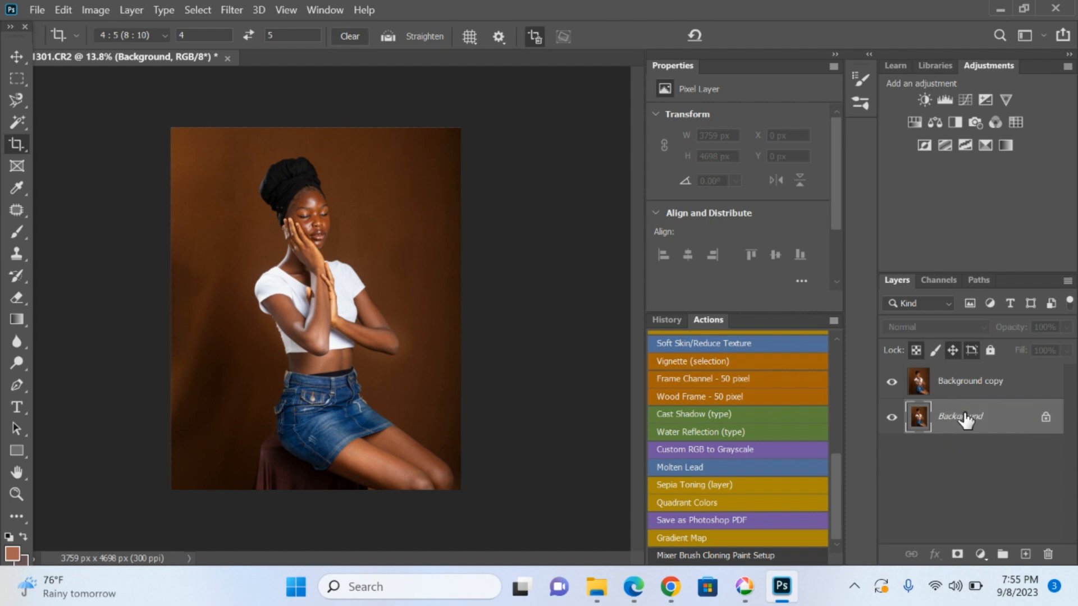
pyautogui.rightClick(963, 410)
pyautogui.click(987, 234)
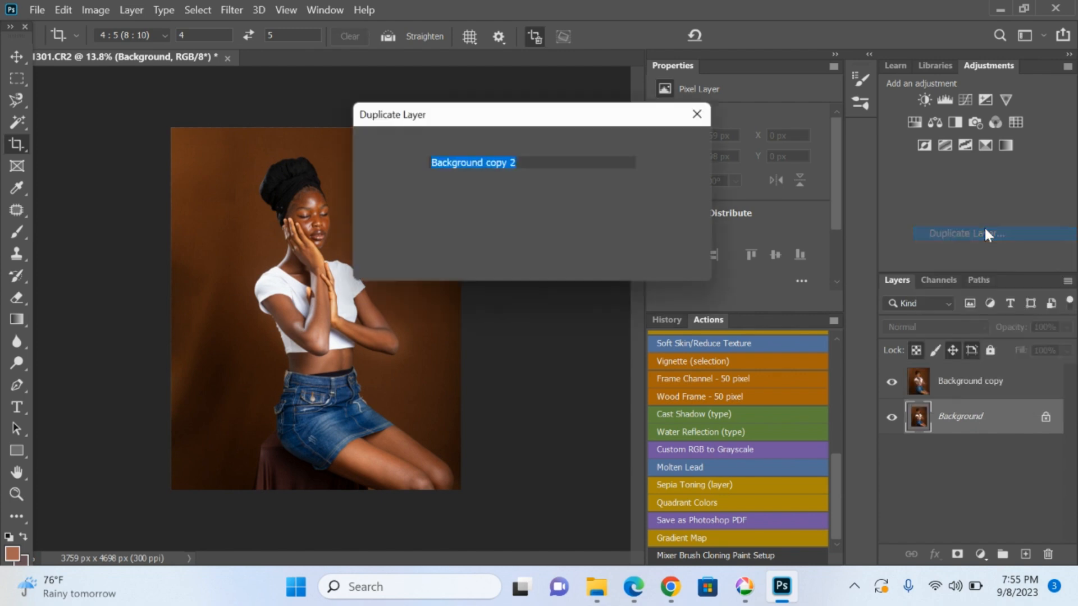
pyautogui.click(663, 143)
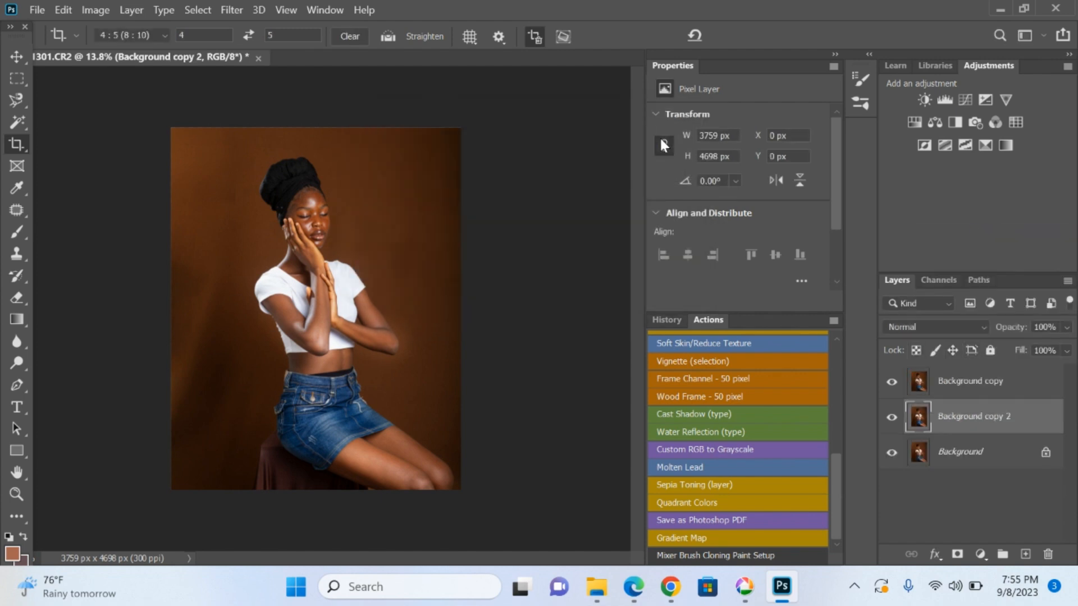
# Delete both duplicate layers so that only the Background layer is left
pyautogui.press('Delete')
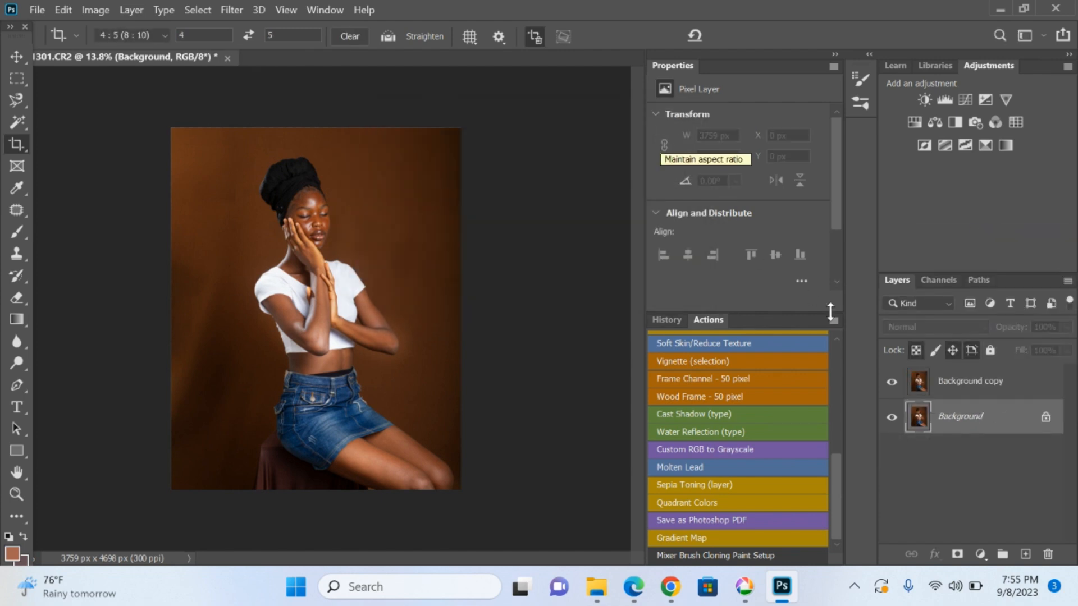
pyautogui.click(993, 382)
pyautogui.press('Delete')
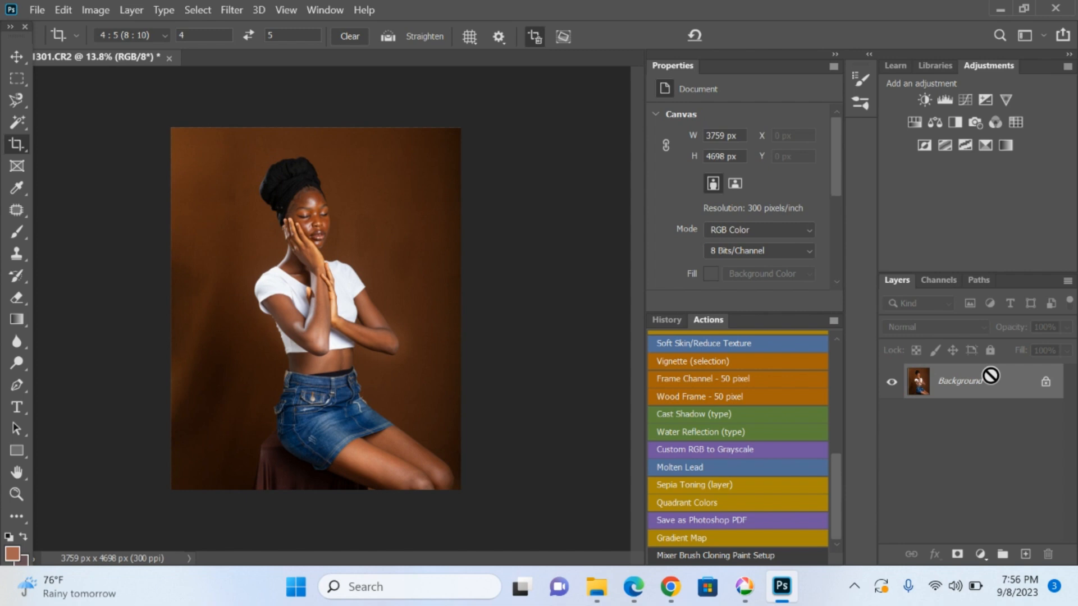
# Make two stacked copies of the Background layer and hide the uppermost copy
pyautogui.hotkey('ctrl', 'j')
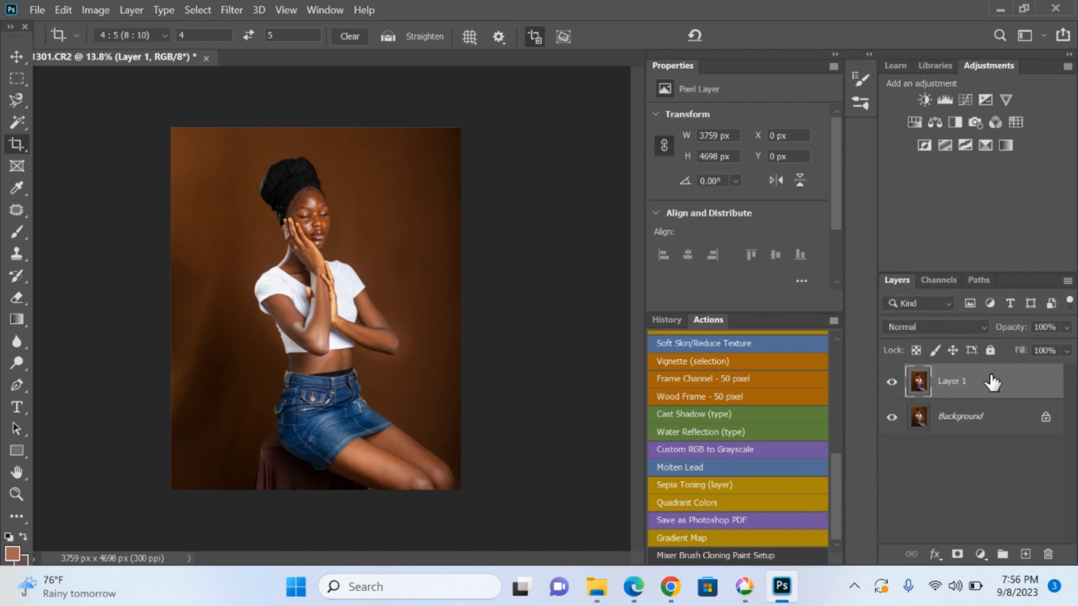
pyautogui.hotkey('ctrl', 'j')
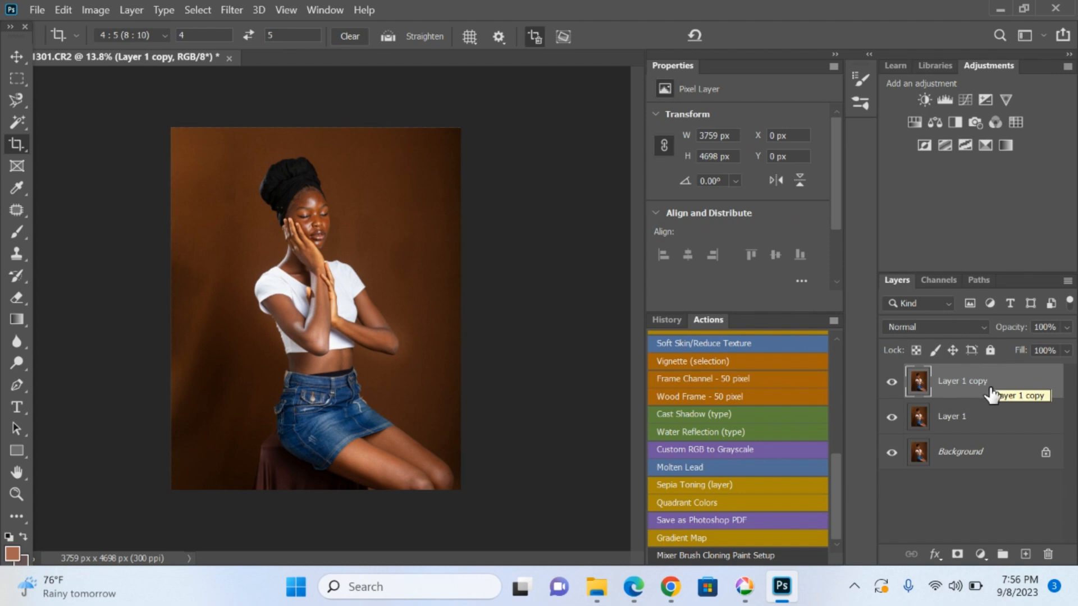
pyautogui.click(892, 385)
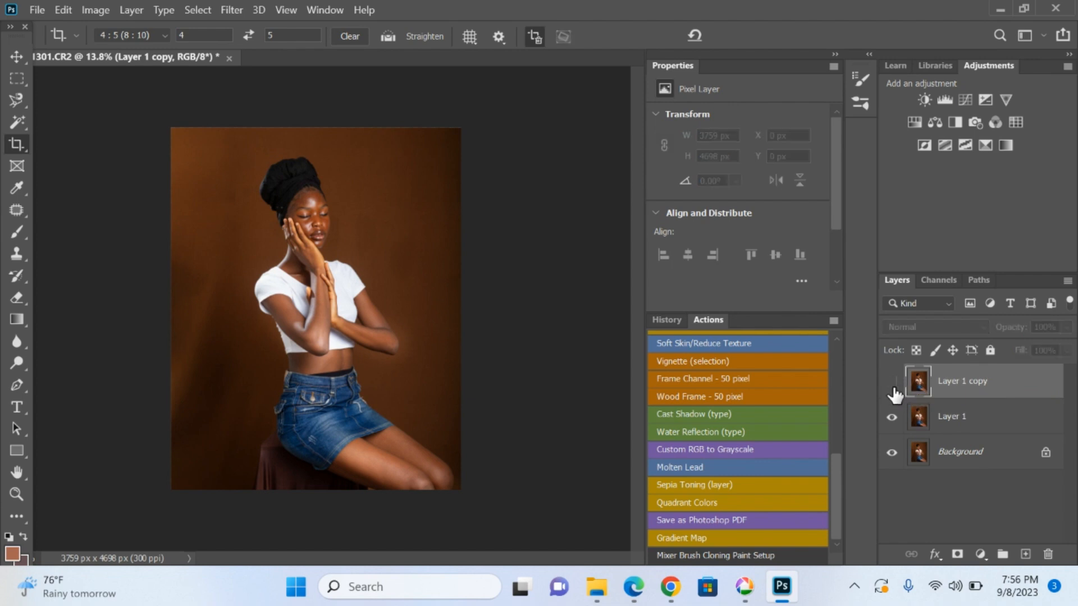
# Start a Gaussian Blur on Layer 1 and lower its radius to 0.1 pixels
pyautogui.click(964, 432)
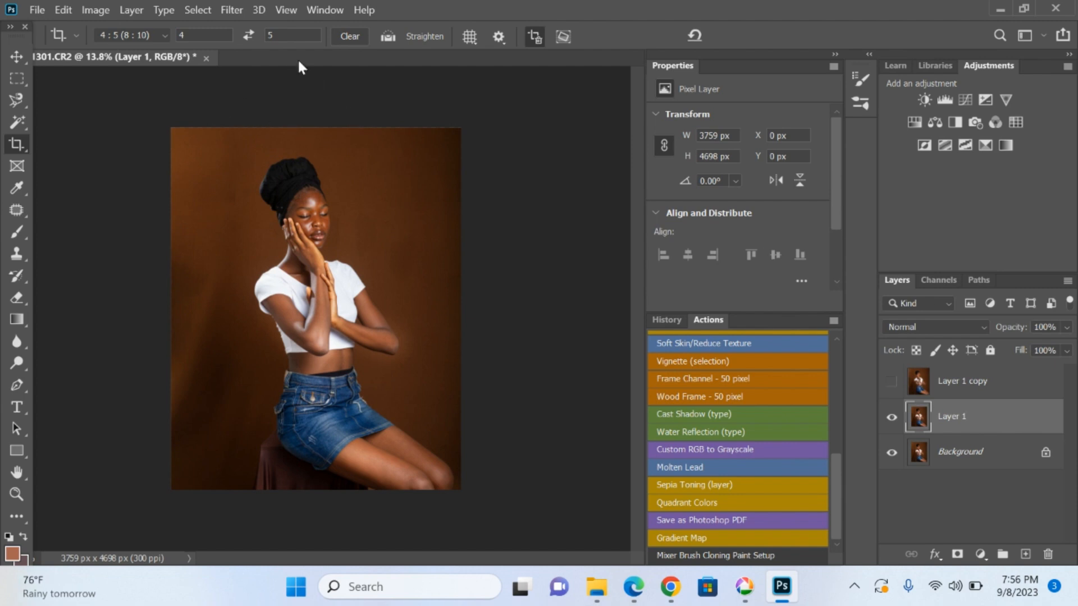
pyautogui.click(241, 8)
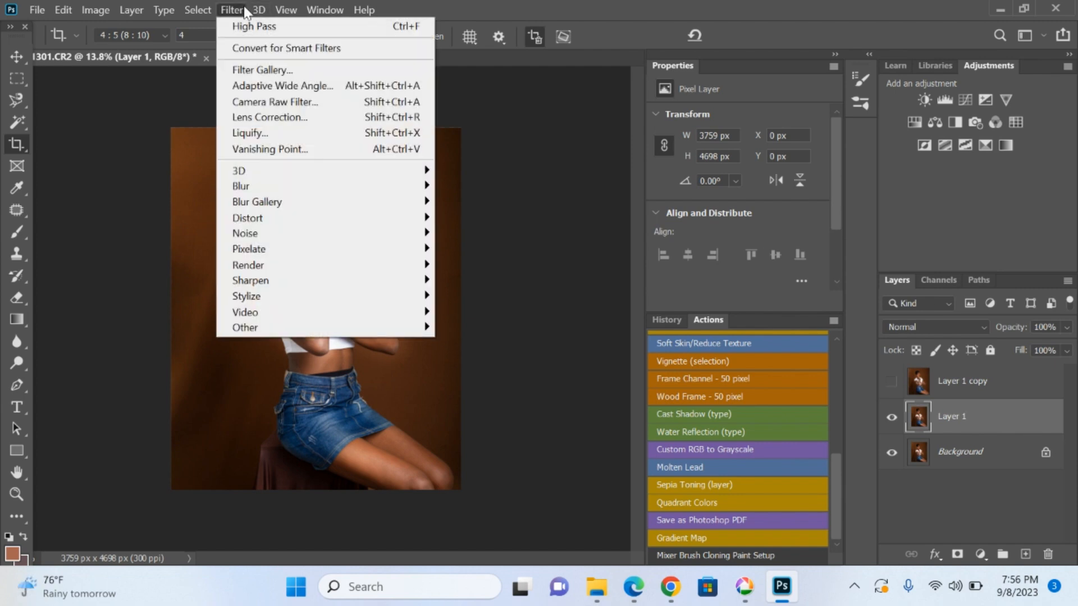
pyautogui.moveTo(288, 191)
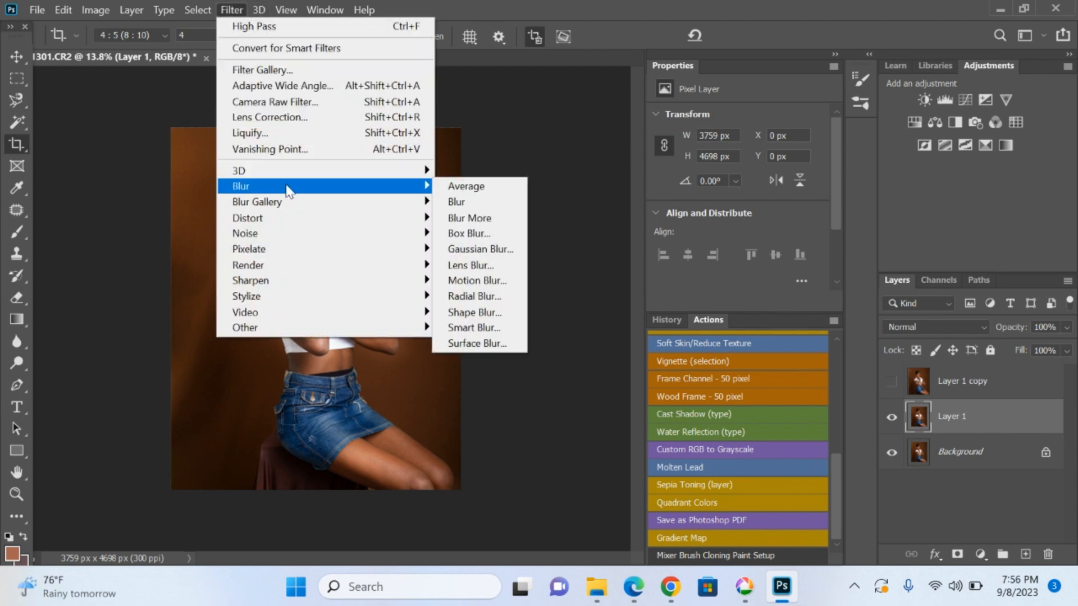
pyautogui.click(469, 250)
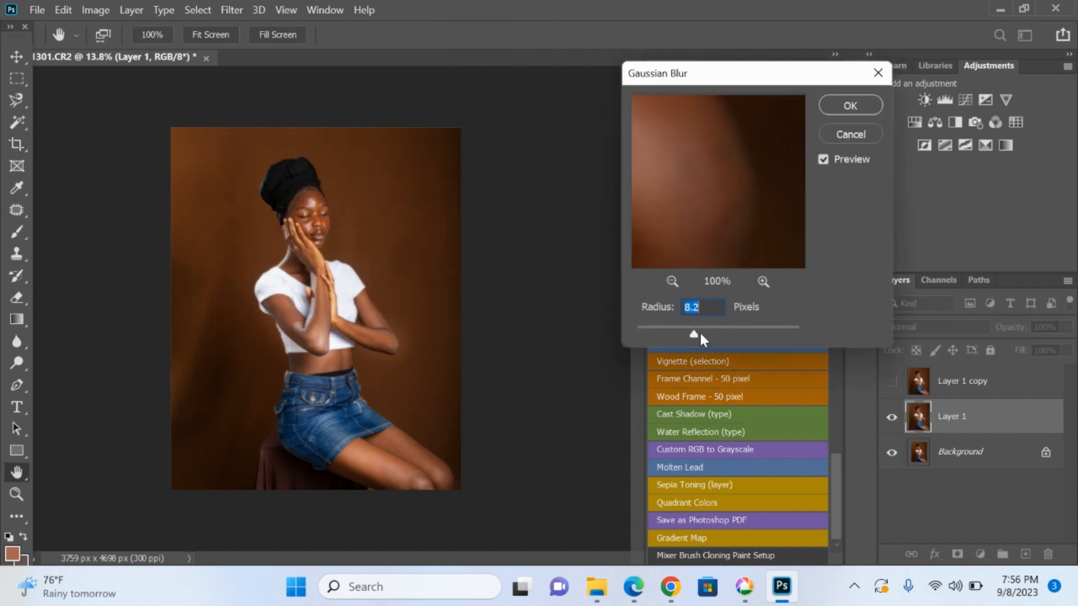
pyautogui.moveTo(697, 332); pyautogui.dragTo(625, 332)
# Examine the skin texture on the face and forehead in the Gaussian Blur preview at several magnifications
pyautogui.click(678, 282)
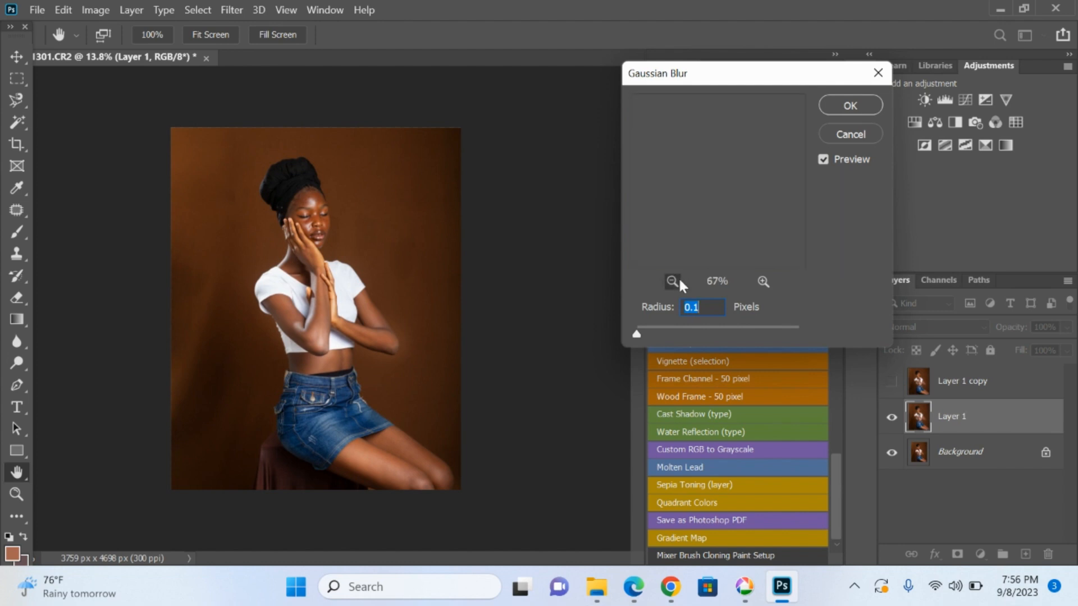
pyautogui.click(679, 283)
pyautogui.click(679, 282)
pyautogui.click(679, 282)
pyautogui.click(672, 281)
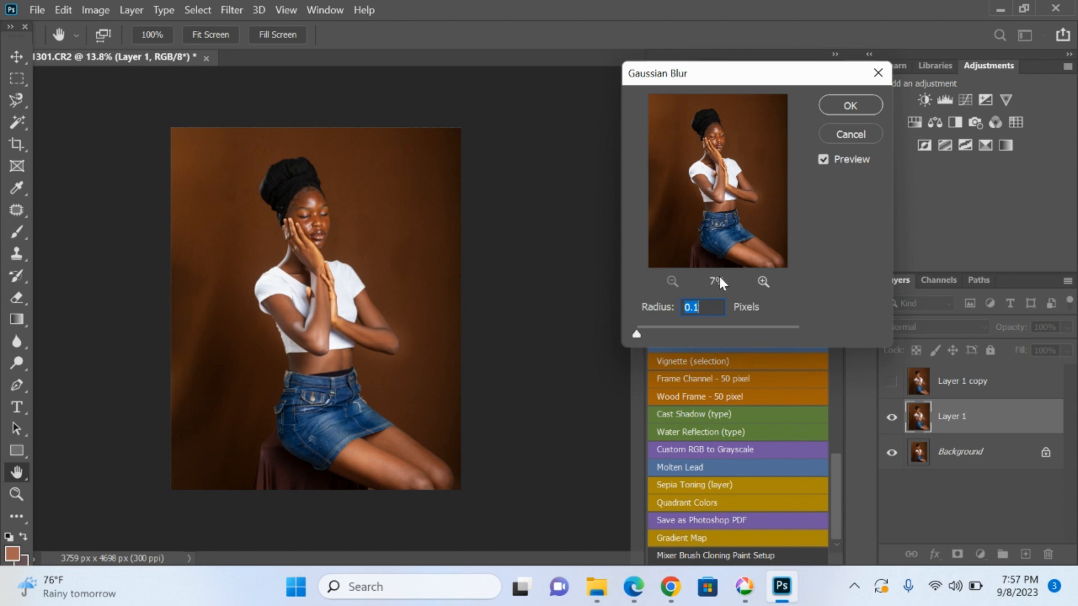
pyautogui.click(764, 280)
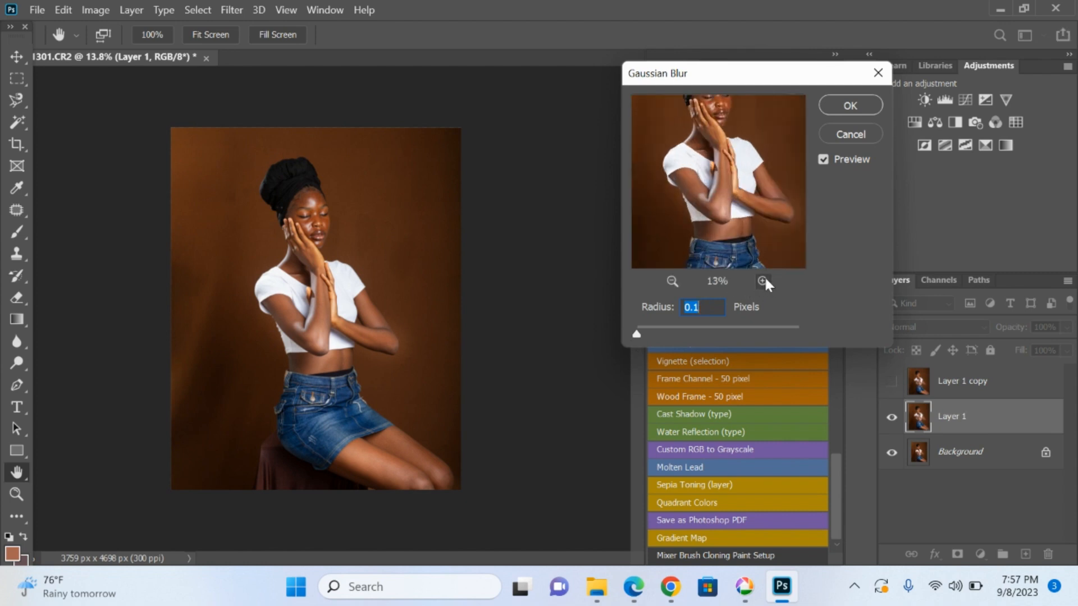
pyautogui.click(763, 281)
pyautogui.moveTo(744, 170); pyautogui.dragTo(750, 263)
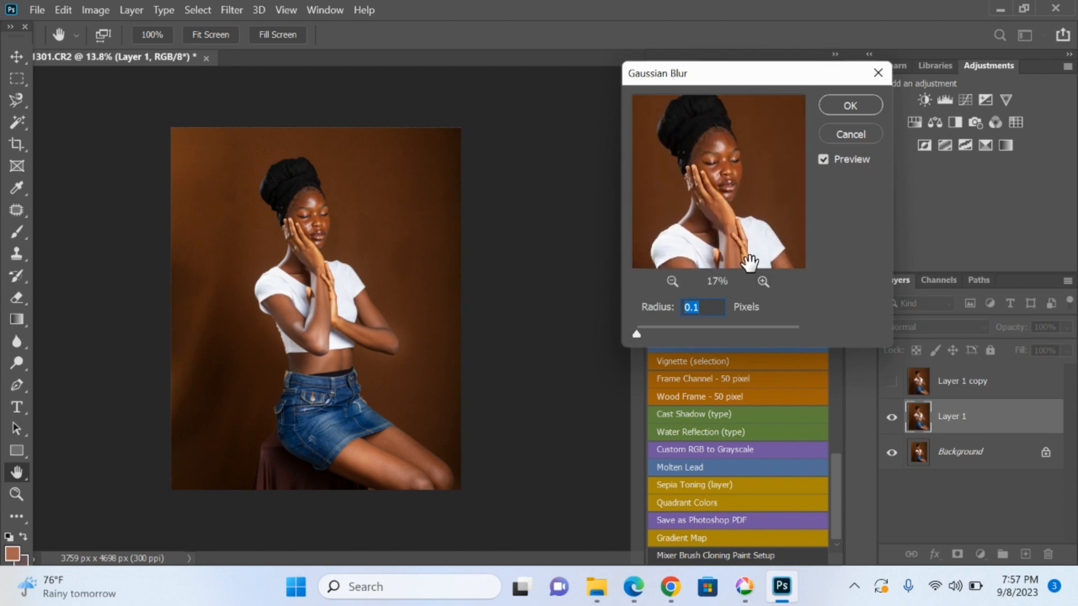
pyautogui.click(763, 280)
pyautogui.click(763, 281)
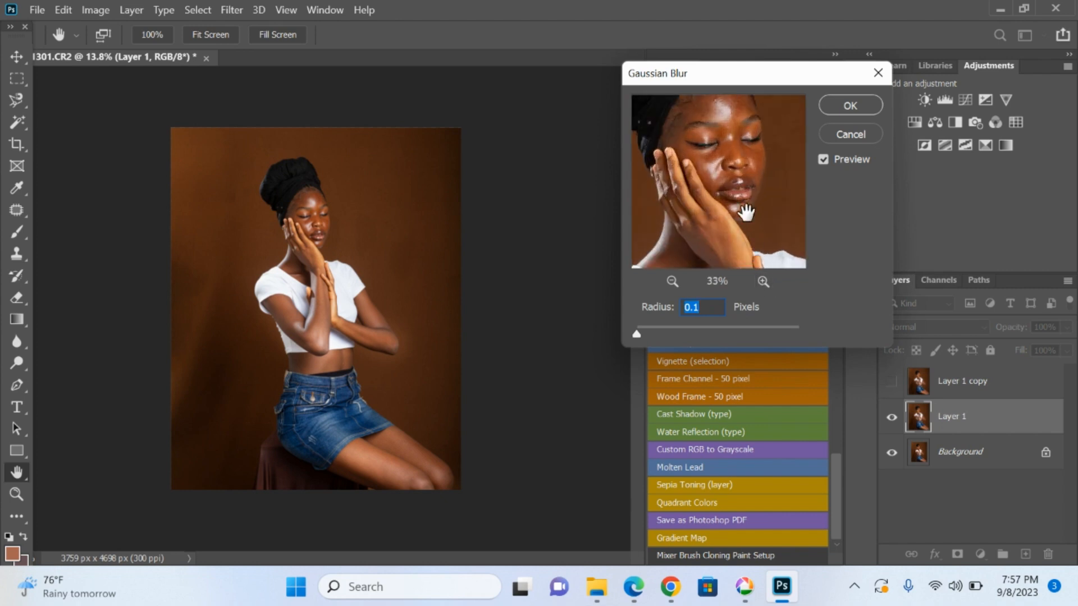
pyautogui.moveTo(745, 213); pyautogui.dragTo(747, 247)
pyautogui.click(762, 282)
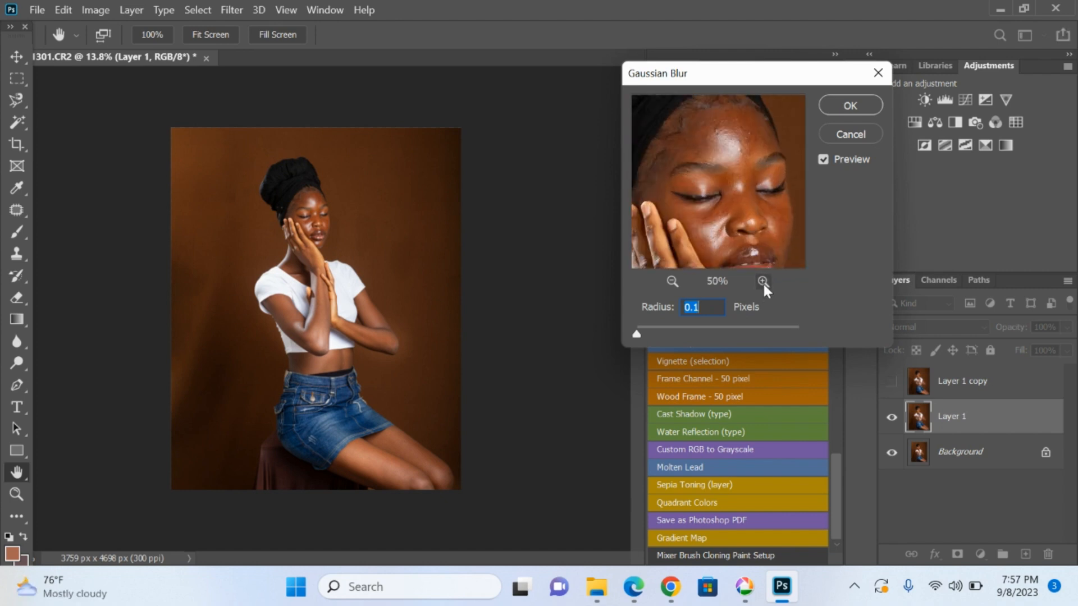
pyautogui.click(762, 282)
pyautogui.moveTo(767, 201); pyautogui.dragTo(760, 236)
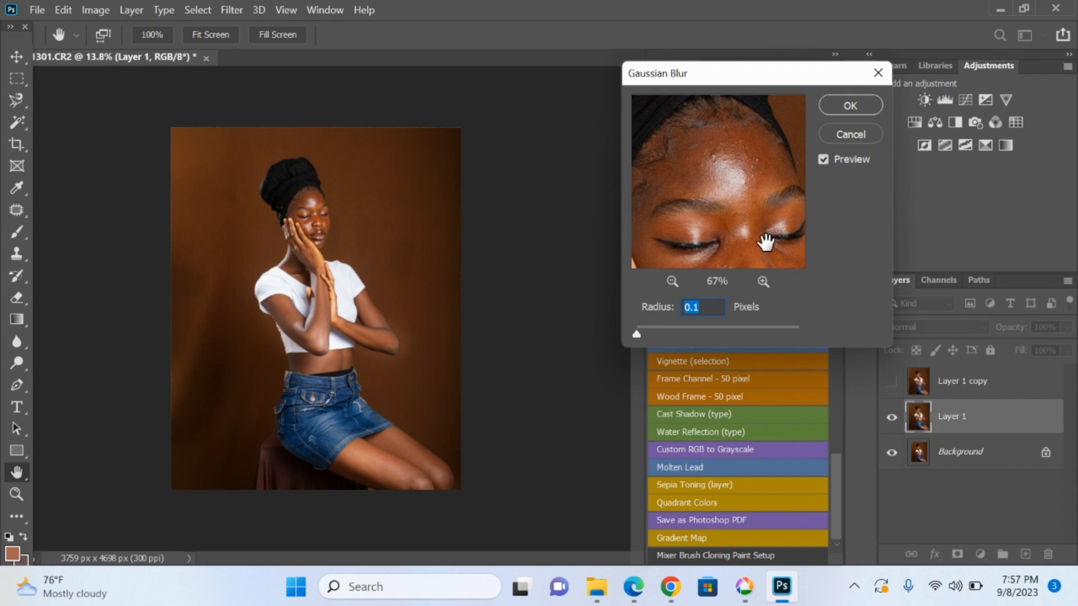
pyautogui.click(763, 281)
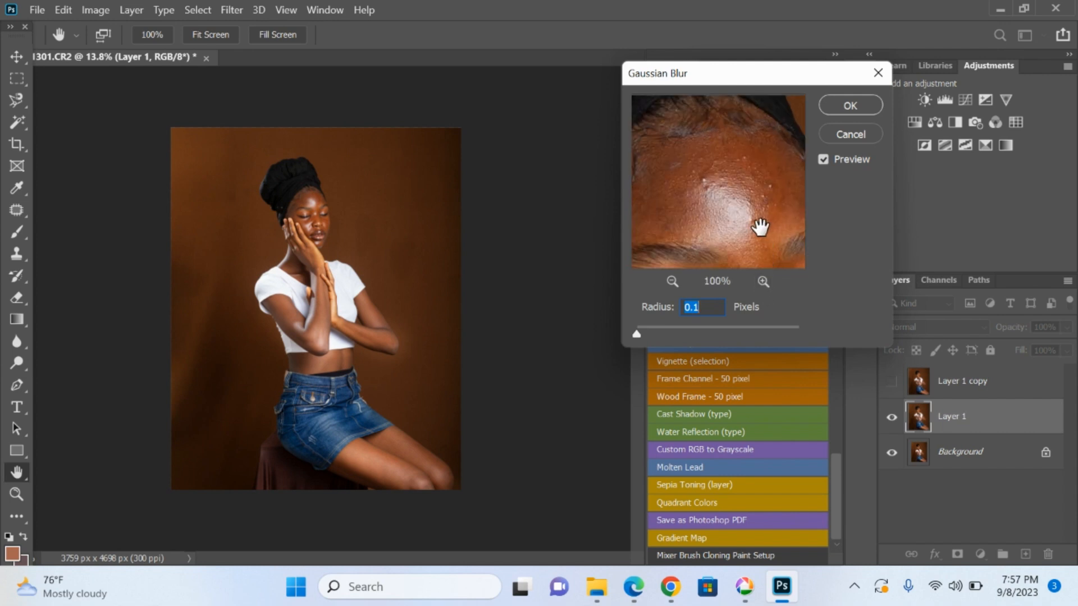
pyautogui.click(672, 281)
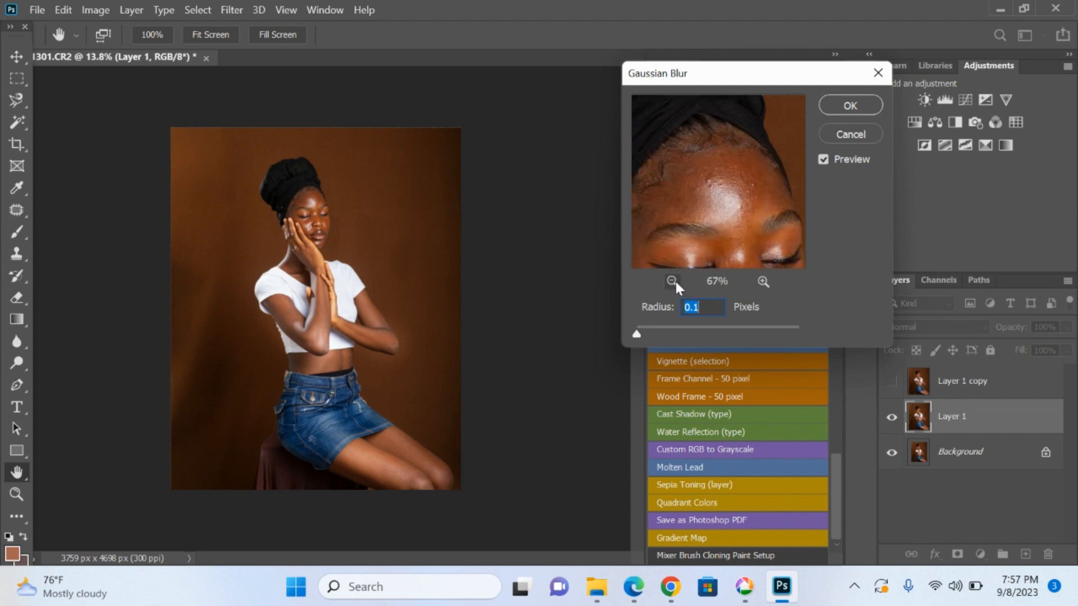
pyautogui.click(672, 281)
pyautogui.moveTo(747, 252); pyautogui.dragTo(744, 194)
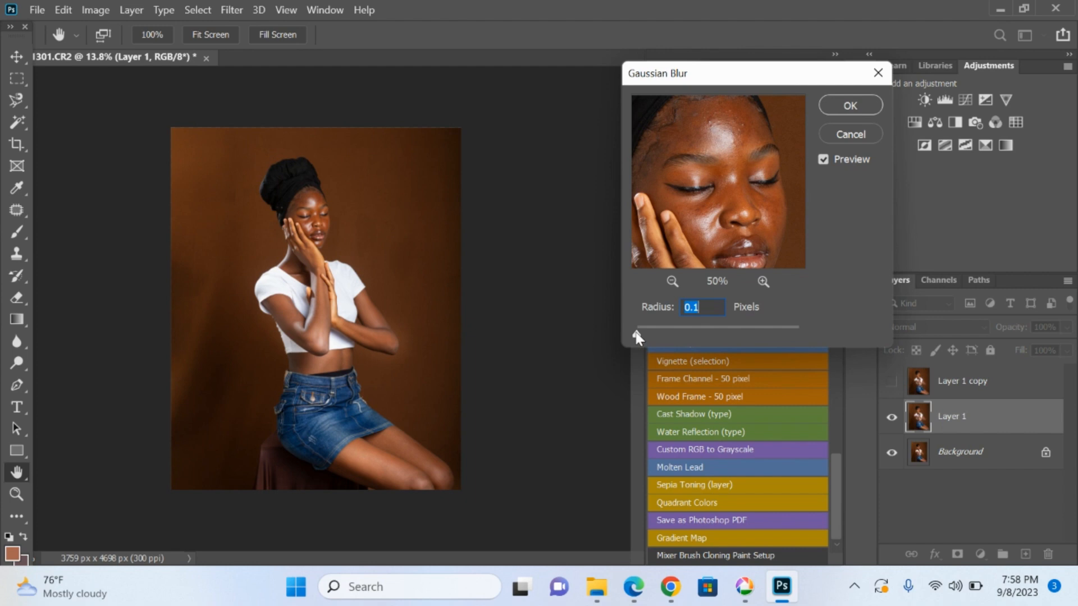
# Try a strong Gaussian Blur radius of about 101.4 pixels, and return it to 0.1 pixels
pyautogui.moveTo(636, 334); pyautogui.dragTo(664, 336)
pyautogui.click(669, 338)
pyautogui.moveTo(671, 332); pyautogui.dragTo(741, 336)
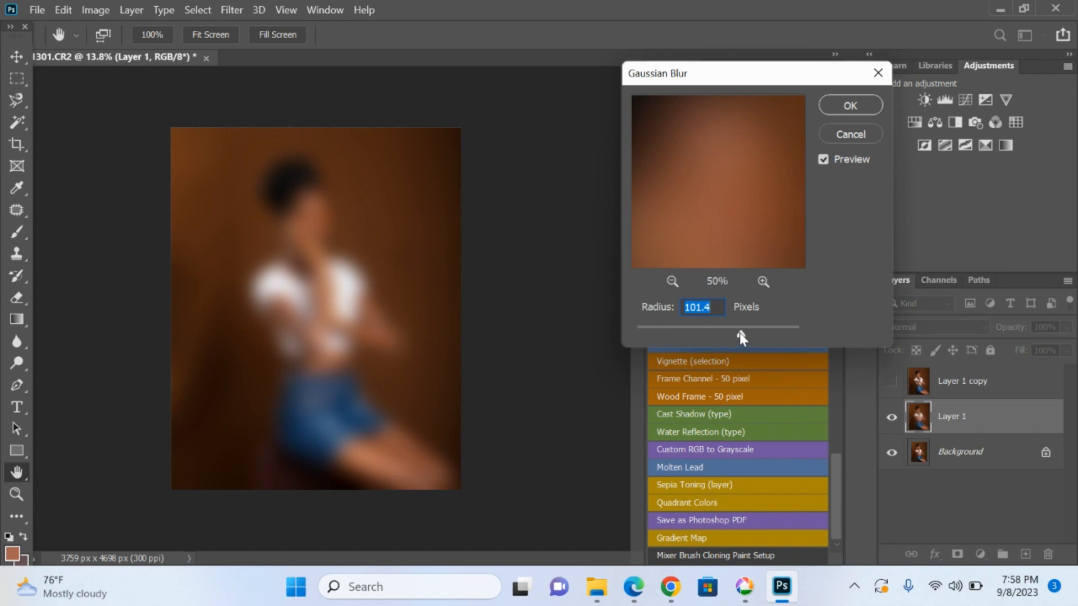
pyautogui.moveTo(741, 336); pyautogui.dragTo(635, 331)
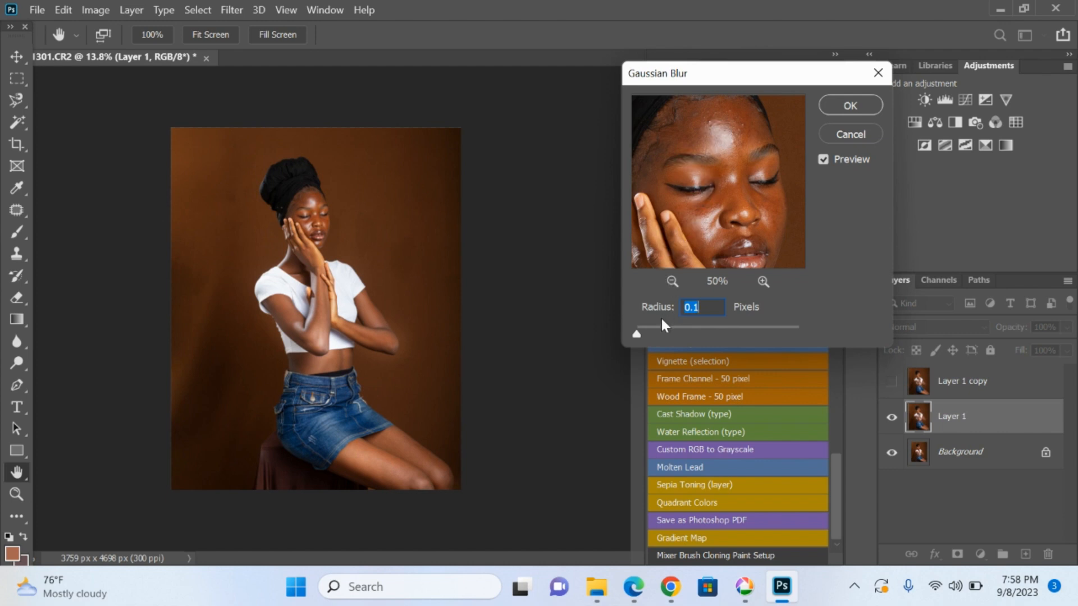
# Set the Gaussian Blur radius to 4.8 pixels, check the face in the preview, and apply the blur to Layer 1
pyautogui.moveTo(641, 334); pyautogui.dragTo(666, 334)
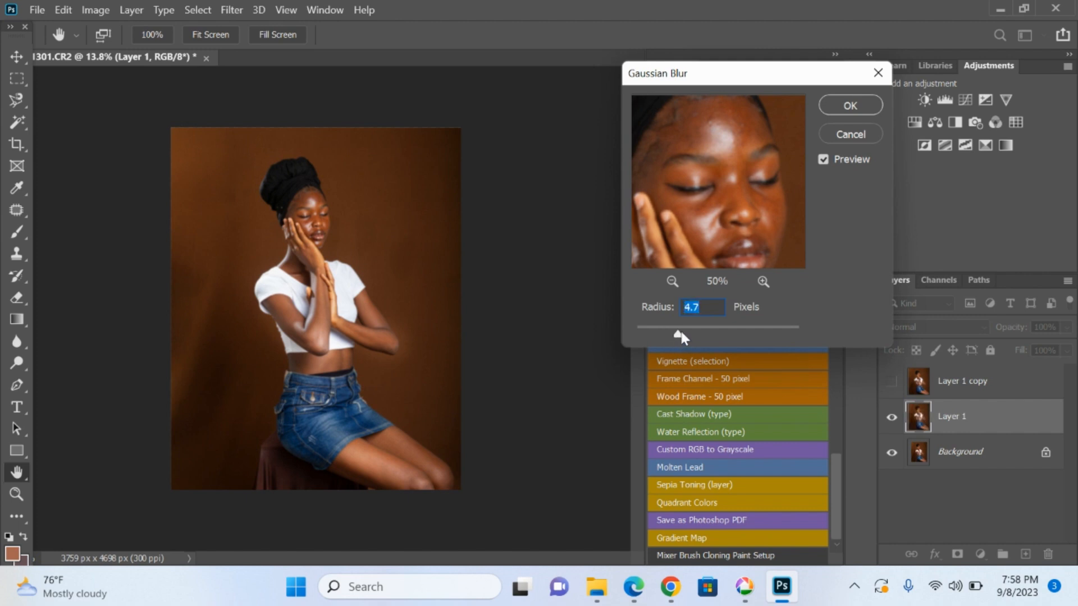
pyautogui.click(679, 332)
pyautogui.moveTo(678, 332); pyautogui.dragTo(679, 332)
pyautogui.click(679, 332)
pyautogui.press('Down')
pyautogui.press('Down')
pyautogui.moveTo(747, 225); pyautogui.dragTo(753, 184)
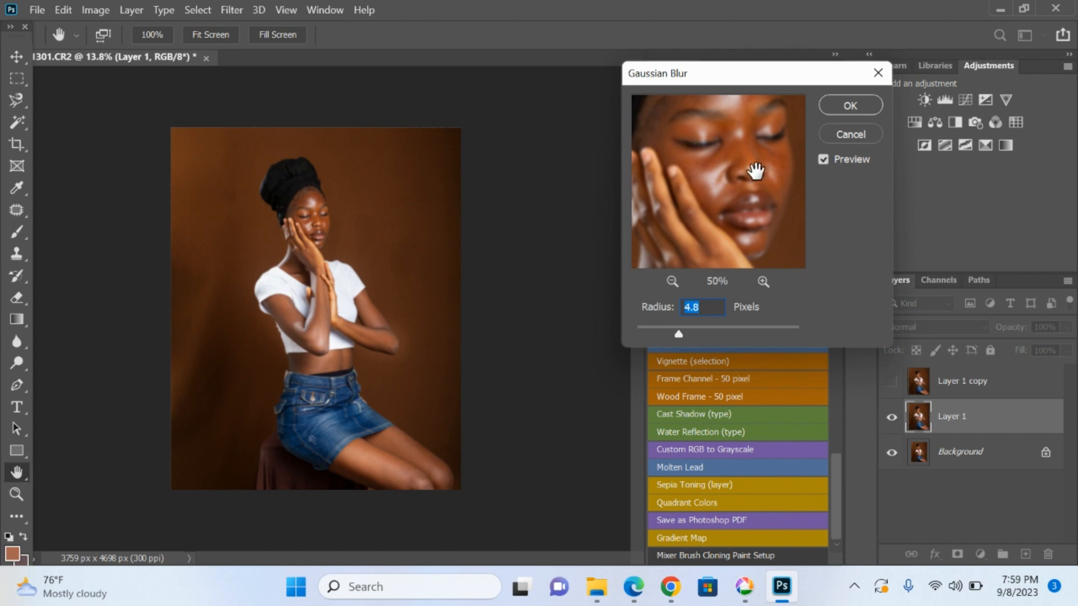
pyautogui.moveTo(738, 145); pyautogui.dragTo(750, 192)
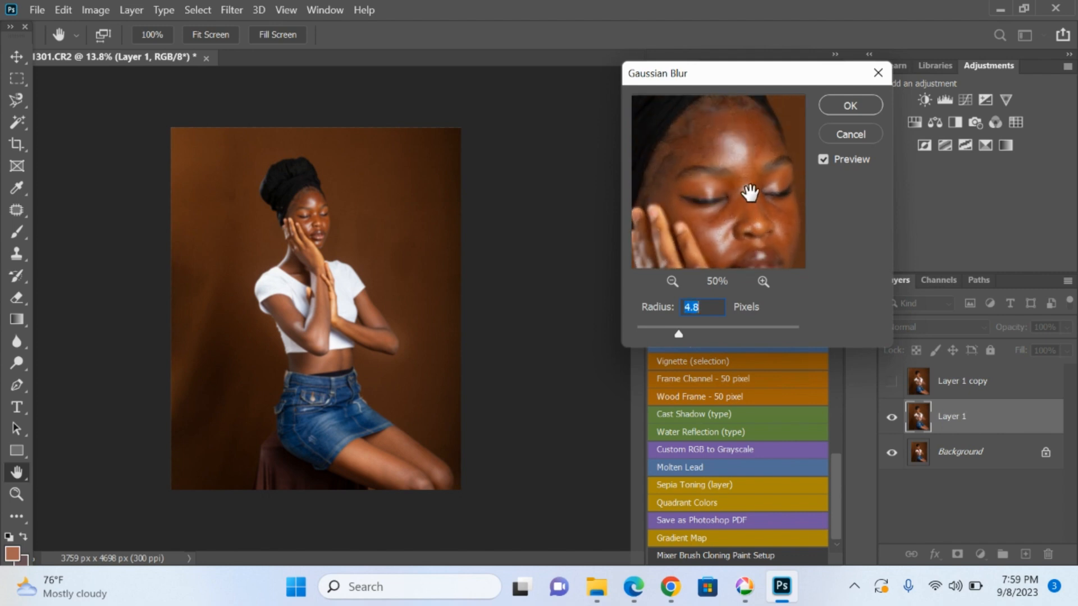
pyautogui.click(850, 106)
pyautogui.press('c')
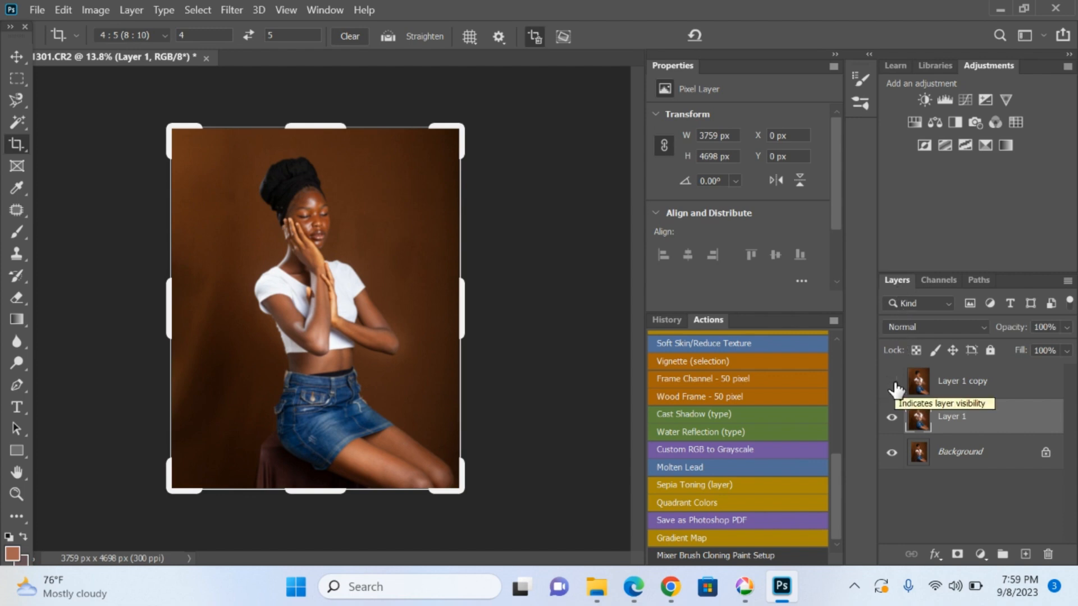
# Rename the blurred Layer 1 as "color"
pyautogui.doubleClick(958, 417)
pyautogui.moveTo(961, 419); pyautogui.dragTo(933, 420)
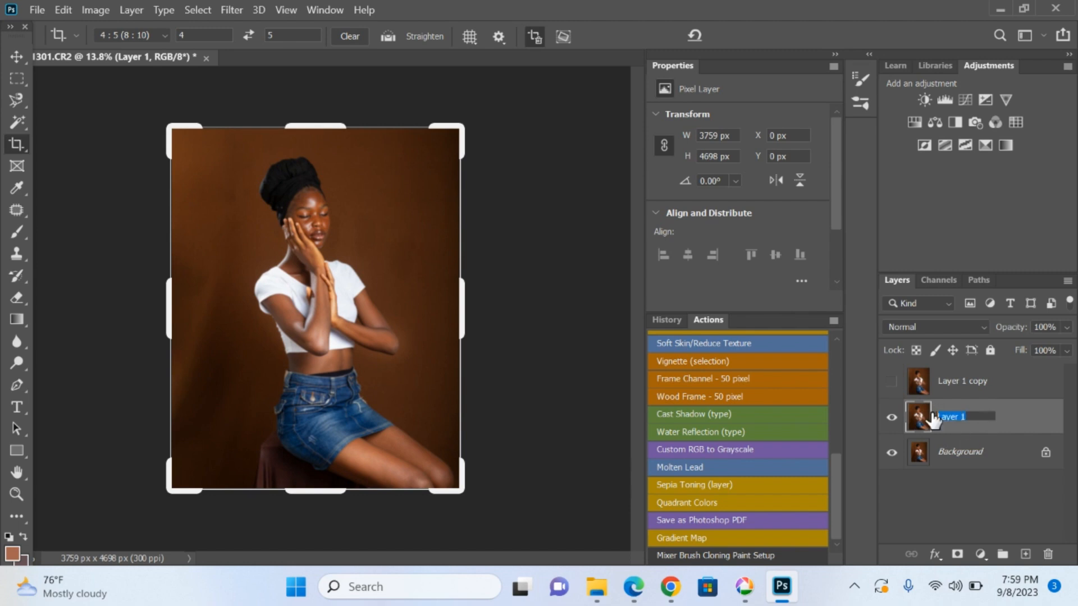
pyautogui.write('color')
pyautogui.press('Return')
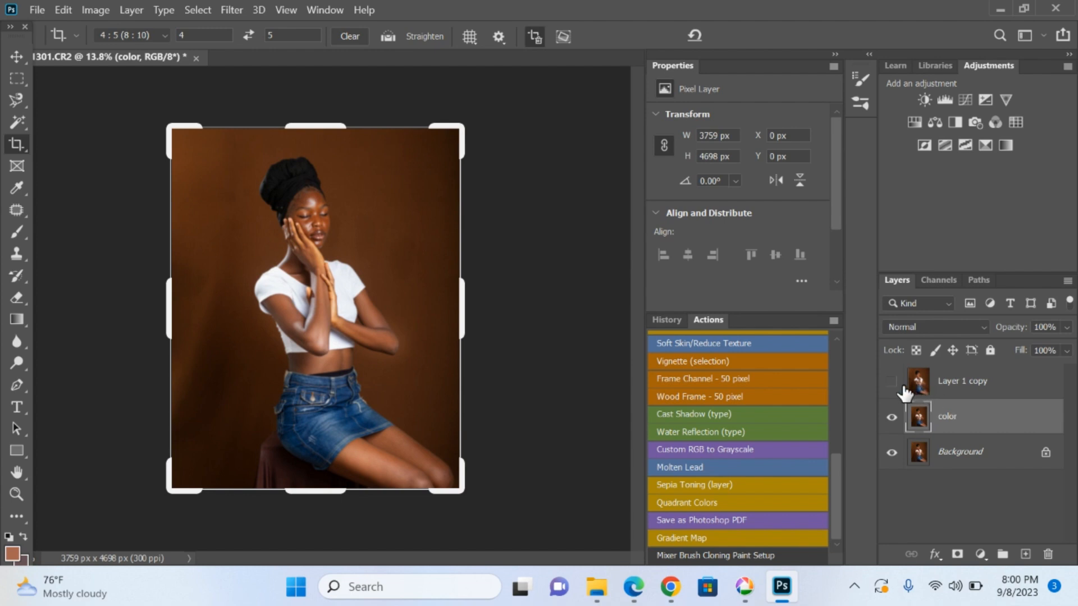
# Rename the hidden Layer 1 copy as "texture" and make it visible
pyautogui.doubleClick(974, 382)
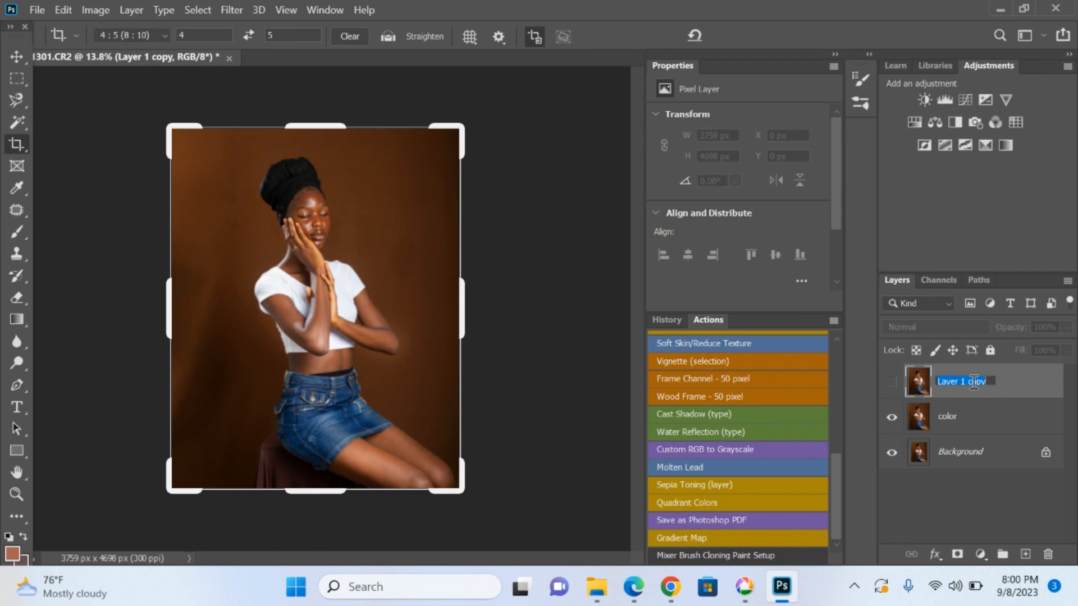
pyautogui.write('texture')
pyautogui.click(893, 386)
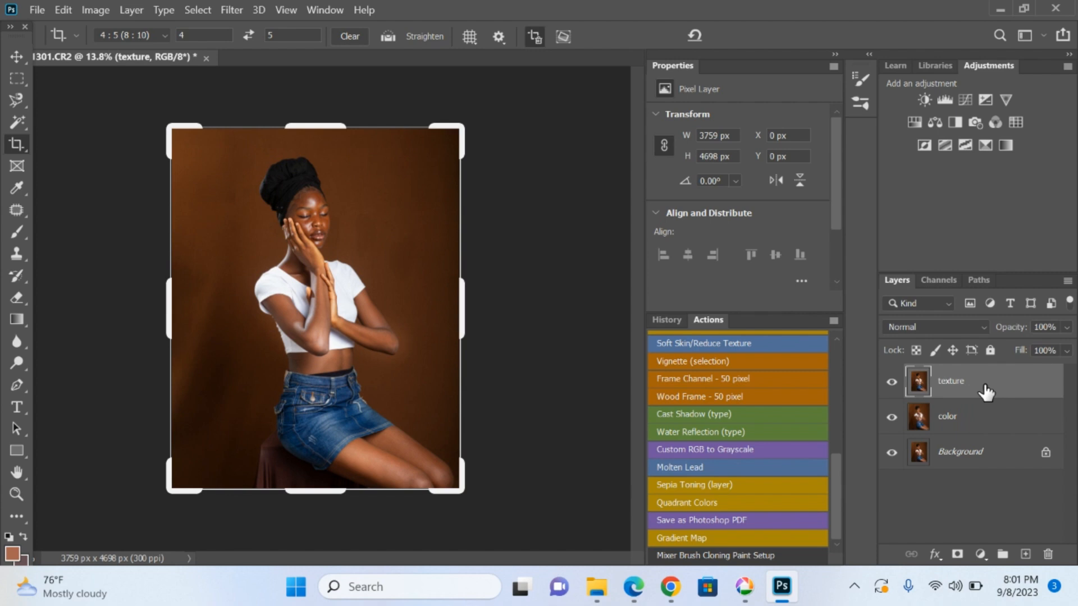
# Start Apply Image on the texture layer and set its blending to Subtract
pyautogui.click(980, 428)
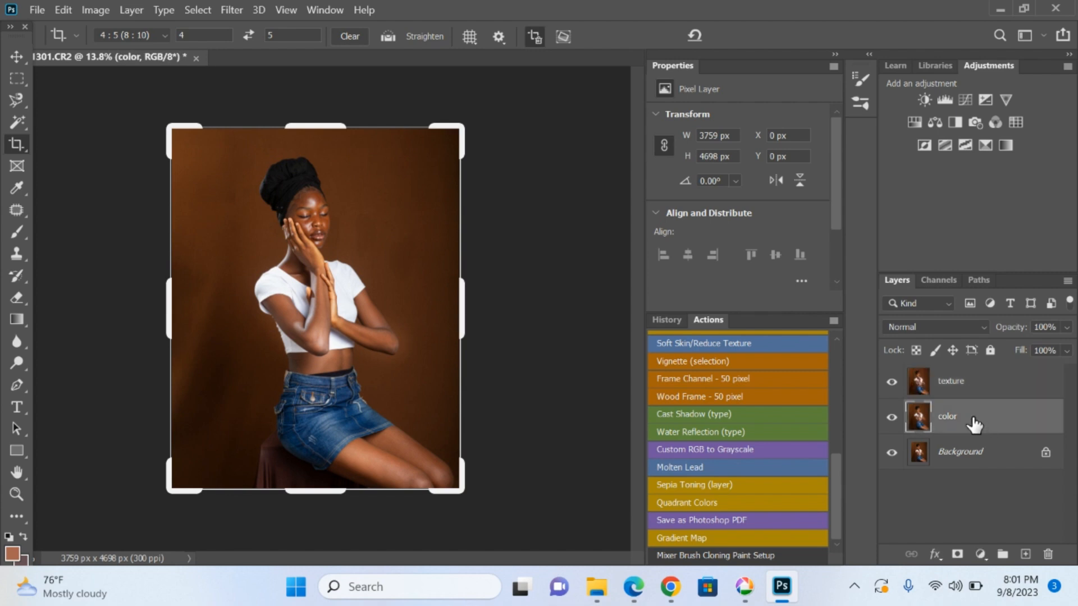
pyautogui.click(982, 387)
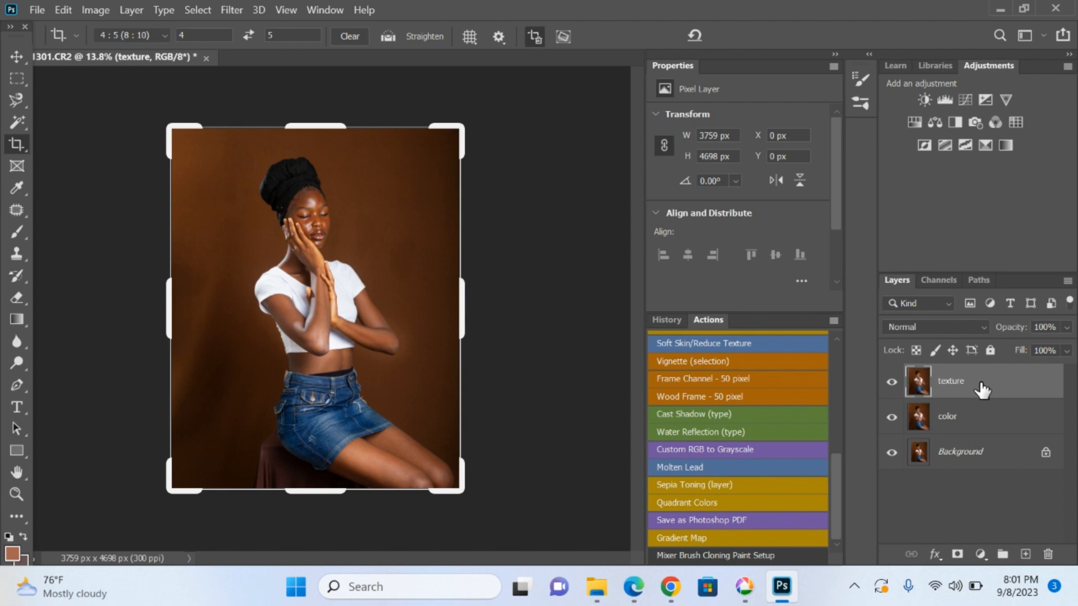
pyautogui.click(94, 11)
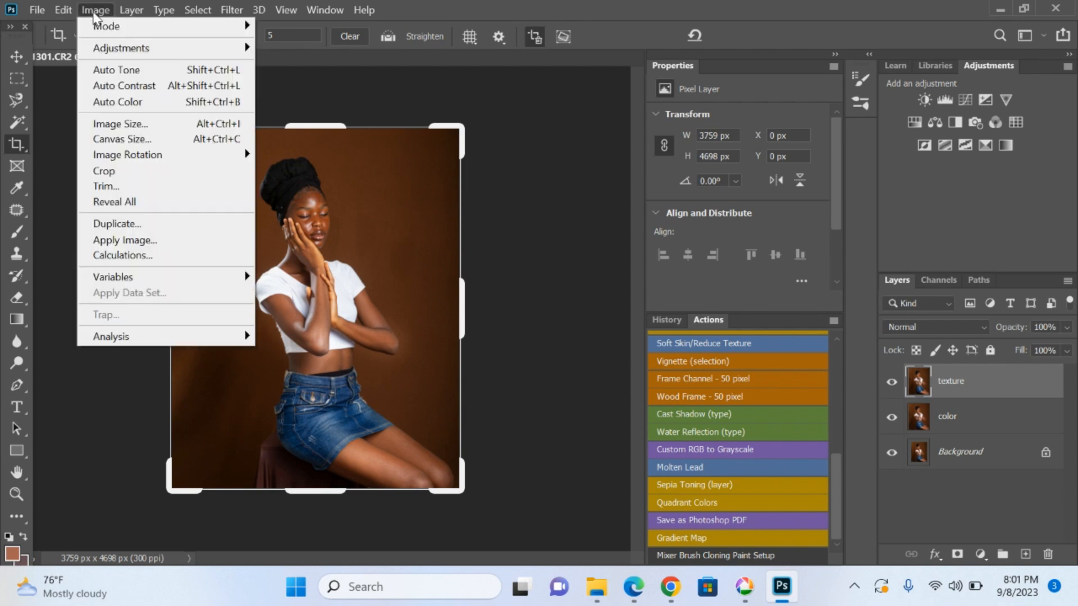
pyautogui.click(137, 240)
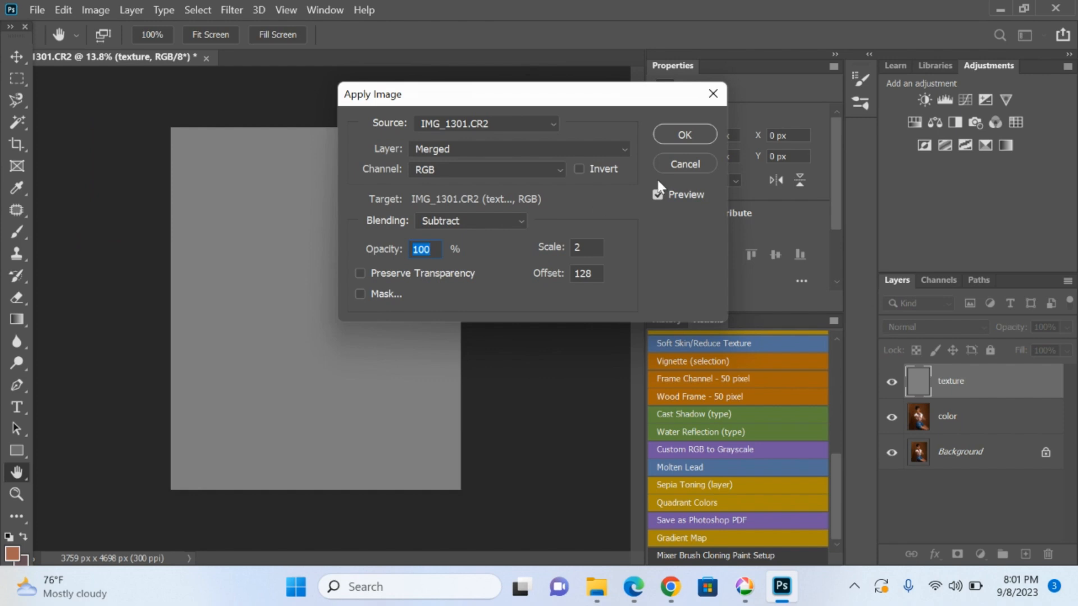
pyautogui.click(513, 221)
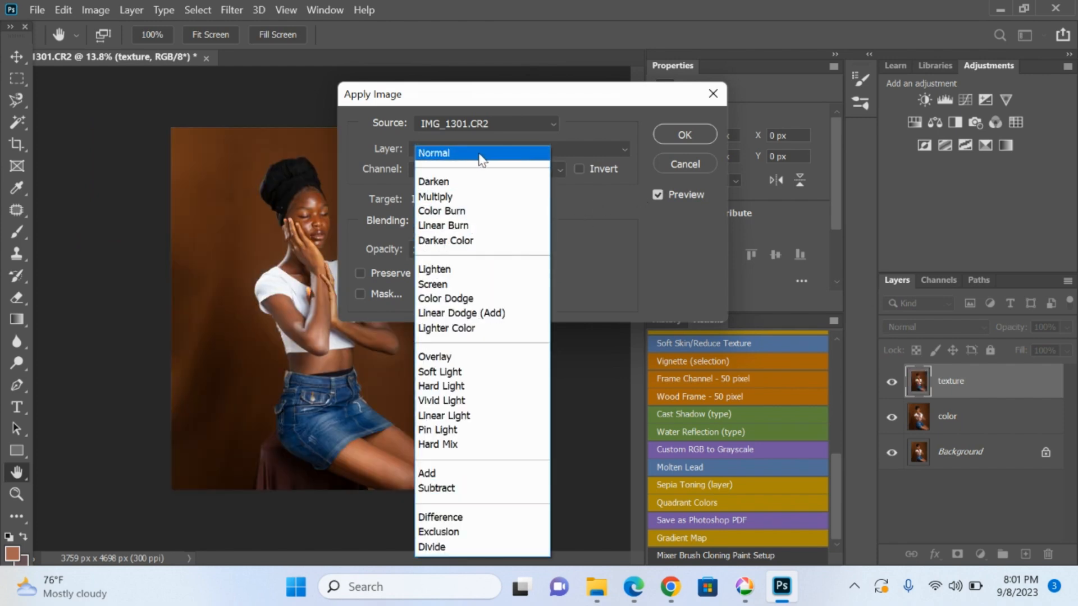
pyautogui.click(479, 154)
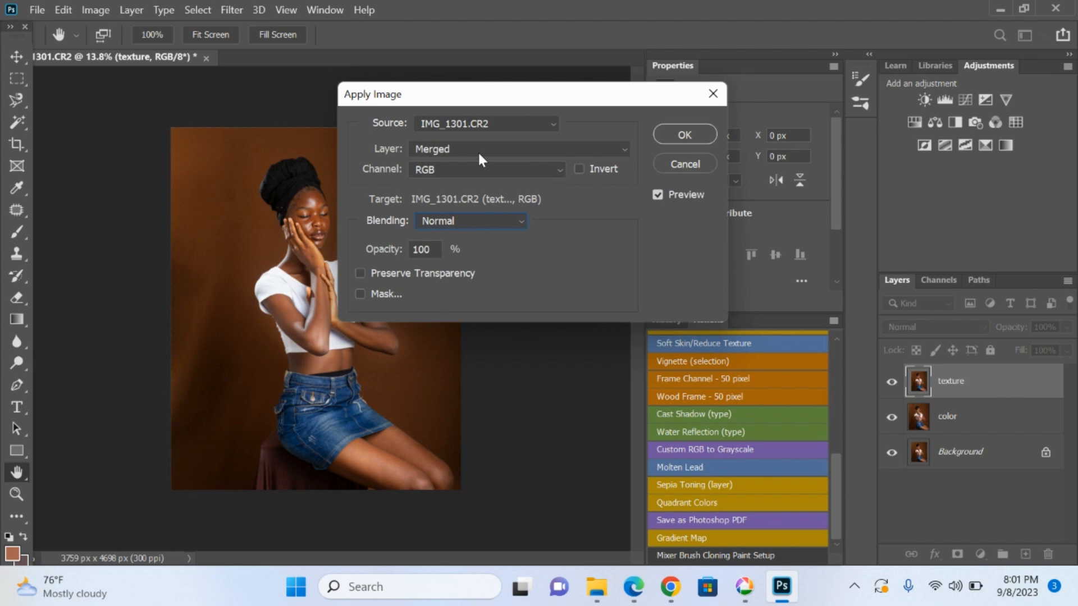
pyautogui.click(488, 219)
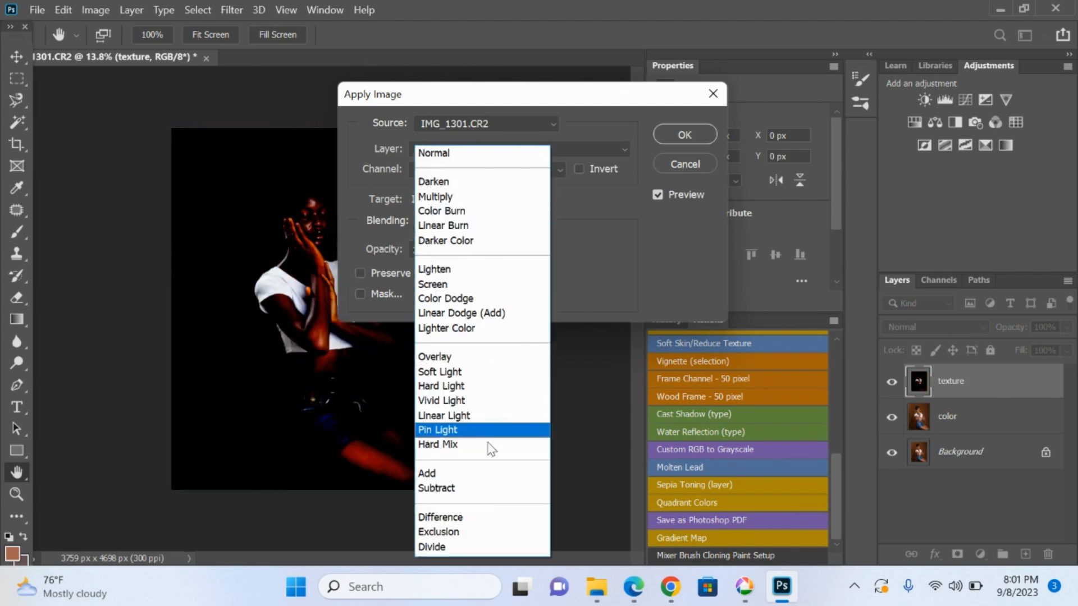
pyautogui.click(478, 494)
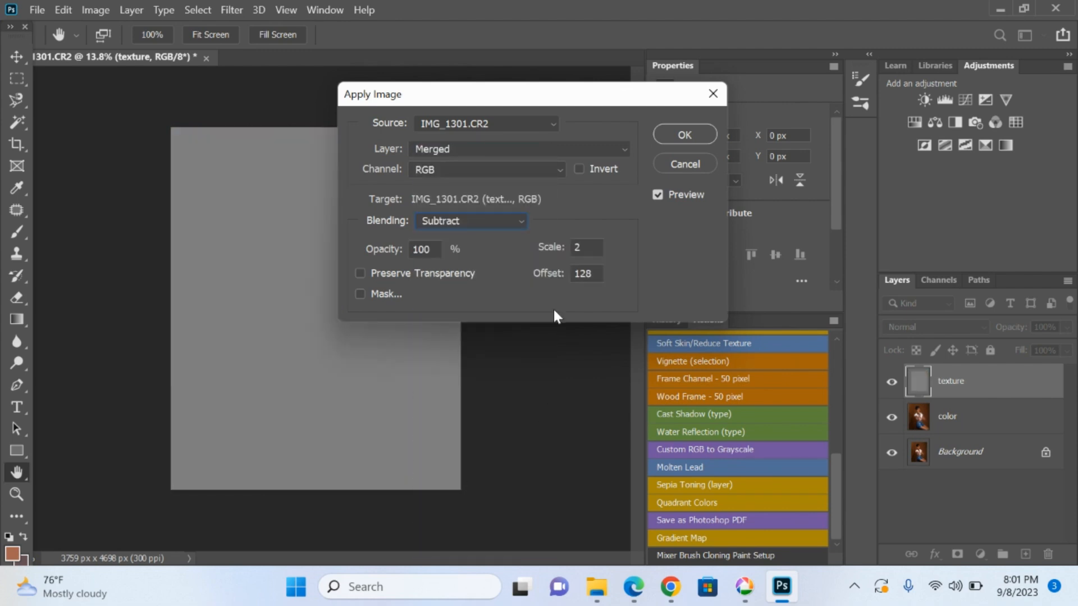
# Choose the color layer as the Apply Image source and apply it with scale 2 and offset 128
pyautogui.click(551, 148)
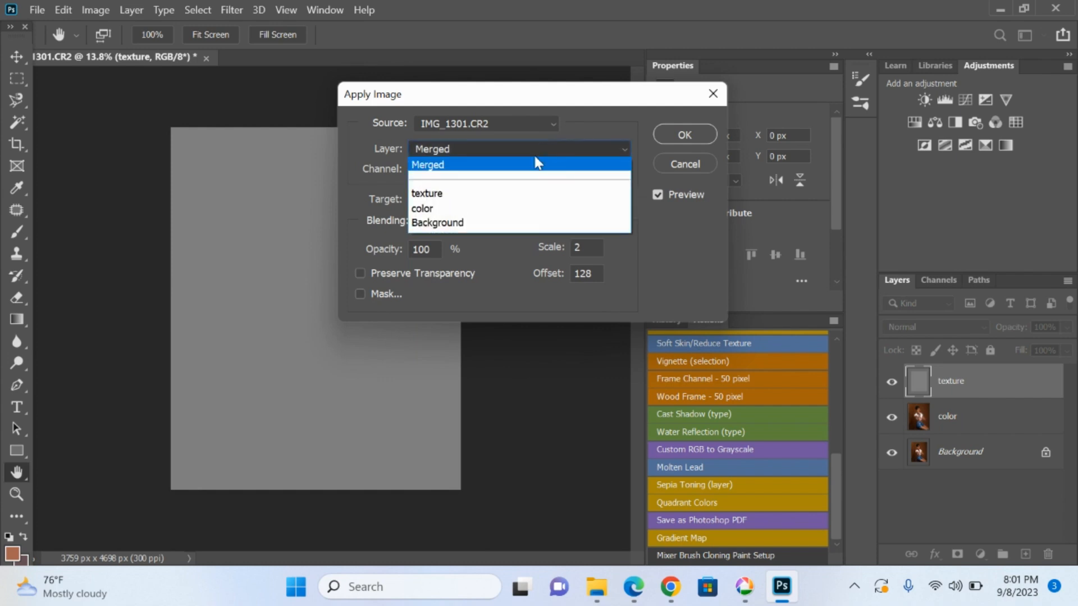
pyautogui.click(505, 208)
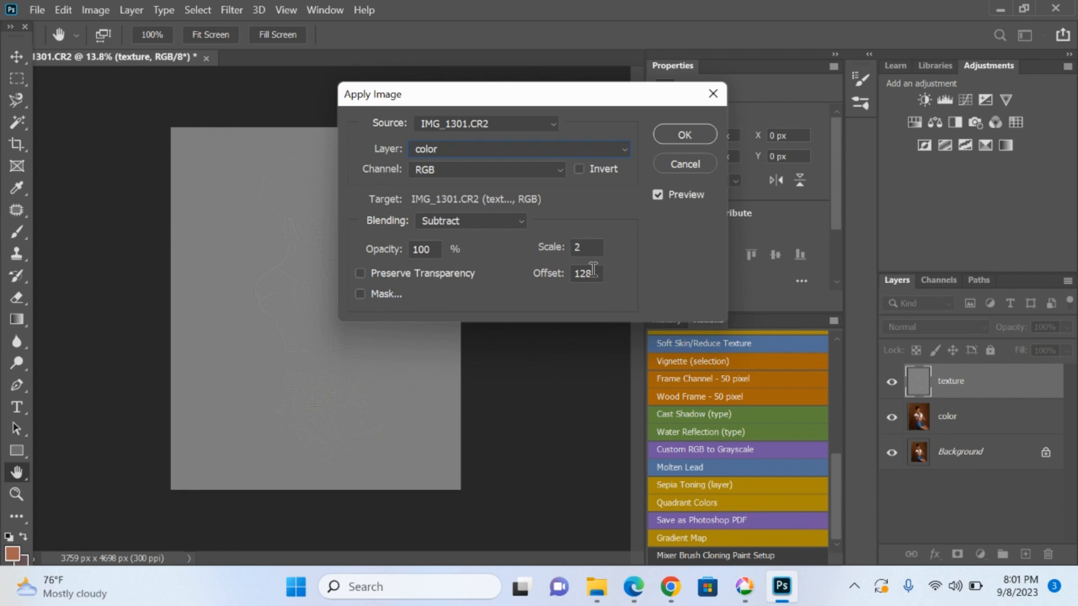
pyautogui.press('c')
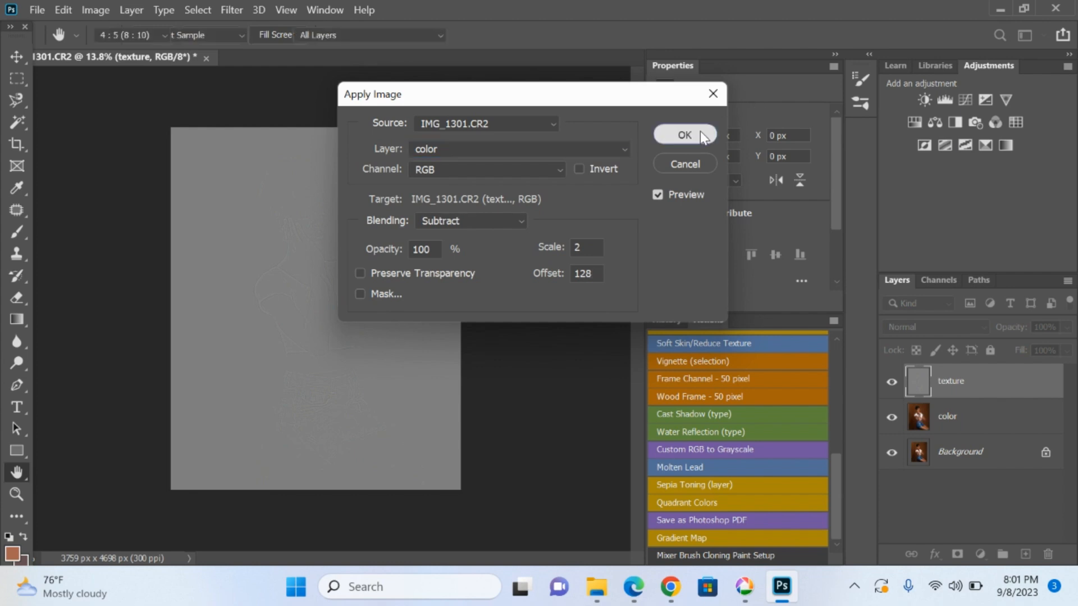
pyautogui.click(702, 135)
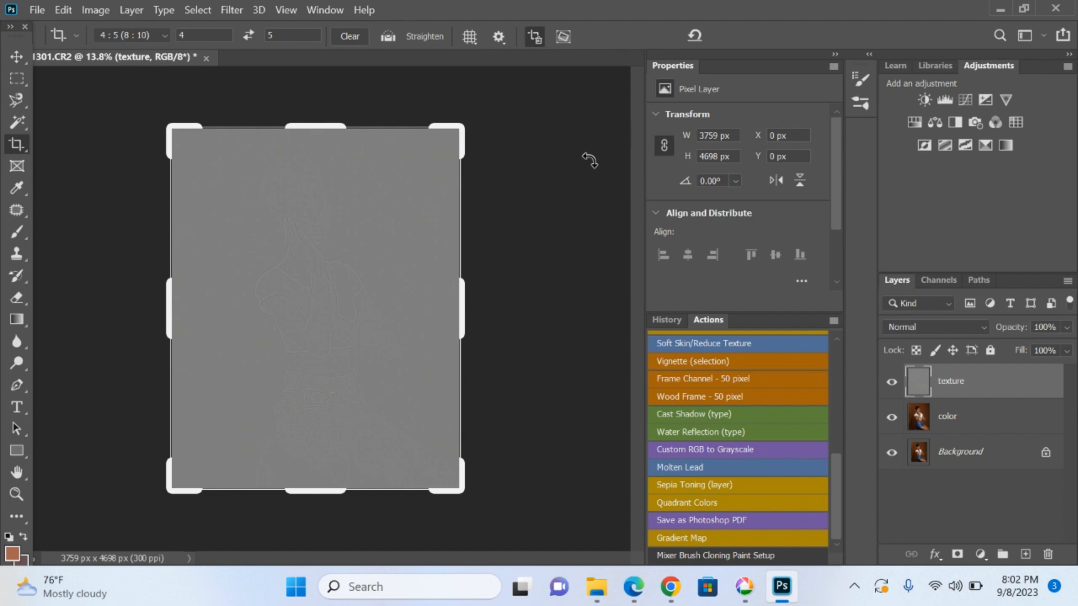
# Set the texture layer's blend mode to Linear Light and compare the portrait by toggling the other layers' visibility
pyautogui.click(922, 327)
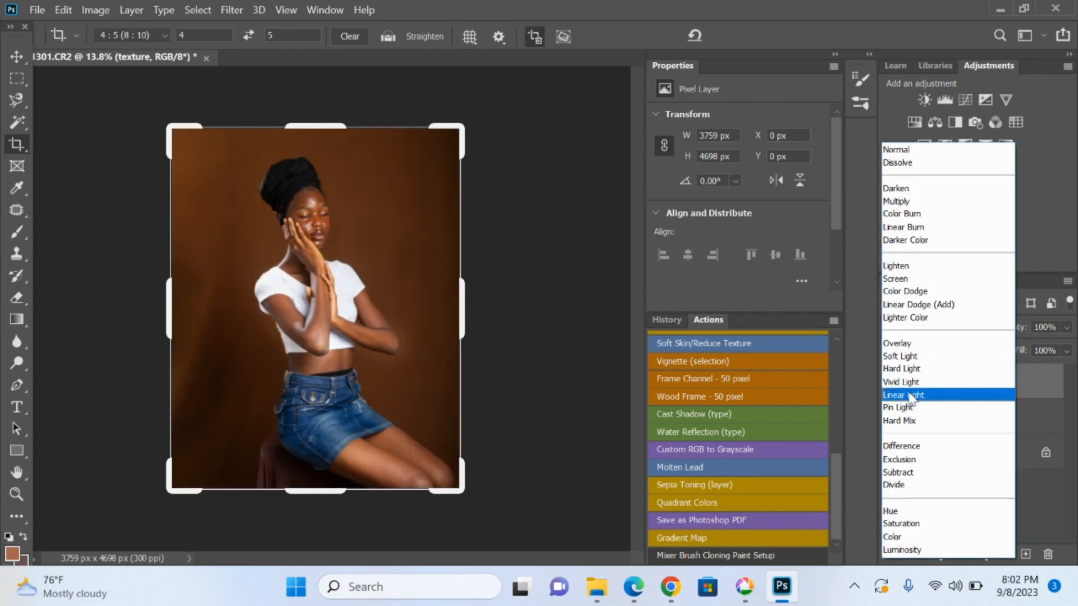
pyautogui.click(910, 395)
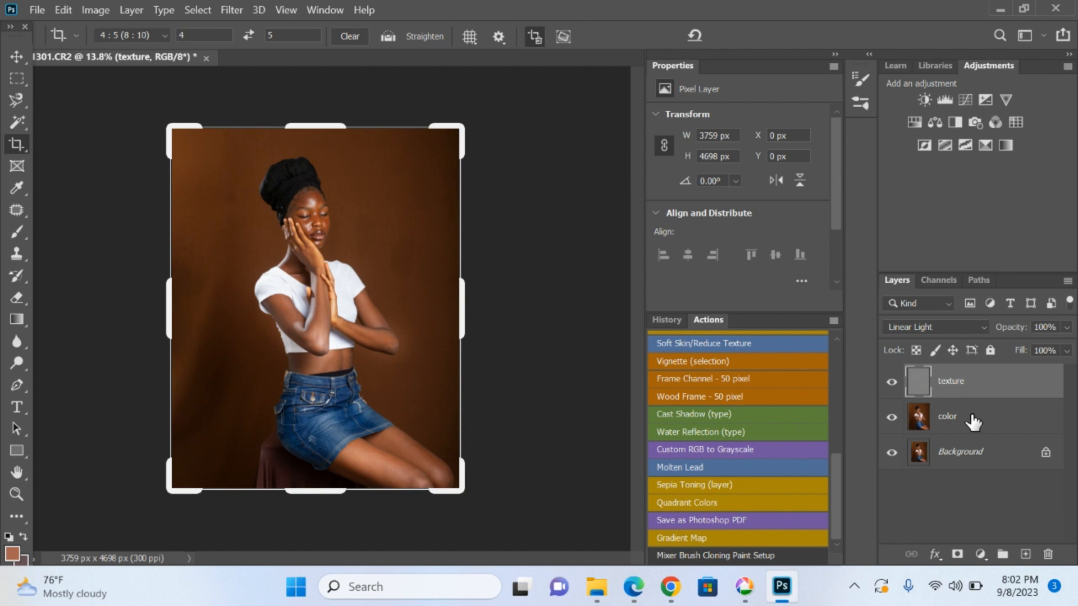
pyautogui.keyDown('alt'); pyautogui.click(892, 382); pyautogui.keyUp('alt')
pyautogui.keyDown('alt'); pyautogui.click(892, 385); pyautogui.keyUp('alt')
# Group the texture and color layers and name the group "frequency seperation"
pyautogui.keyDown('shift'); pyautogui.click(1007, 413); pyautogui.keyUp('shift')
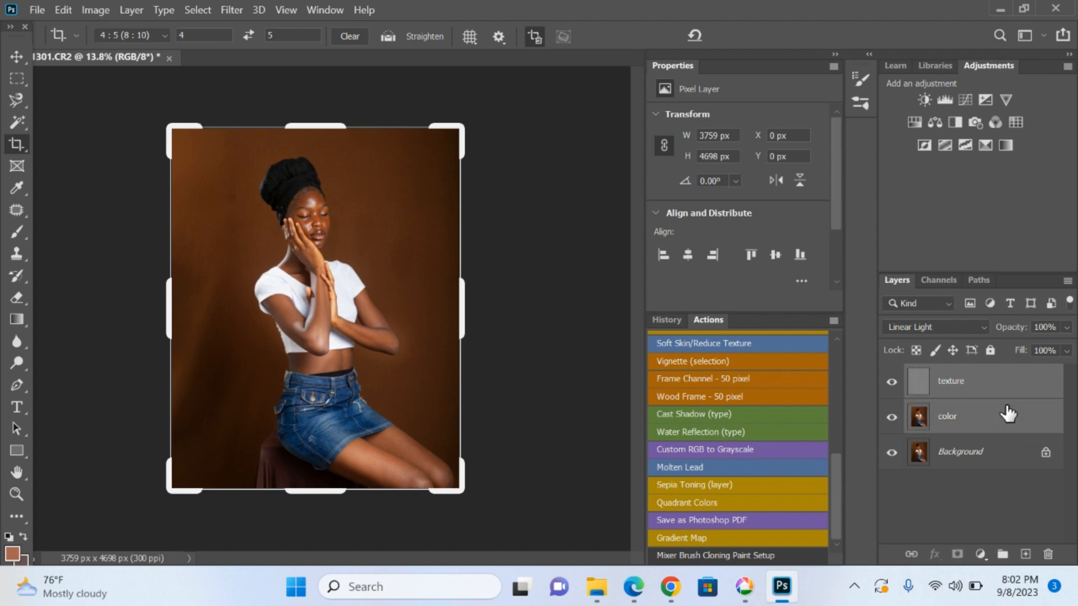
pyautogui.hotkey('ctrl', 'g')
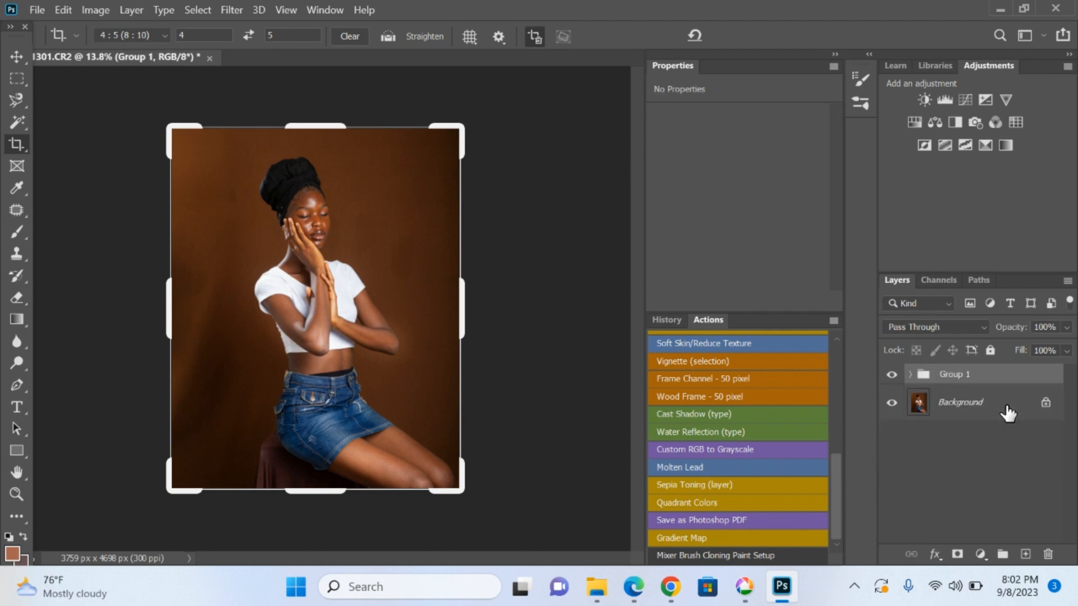
pyautogui.doubleClick(969, 374)
pyautogui.write('frequency seperation')
pyautogui.click(1045, 376)
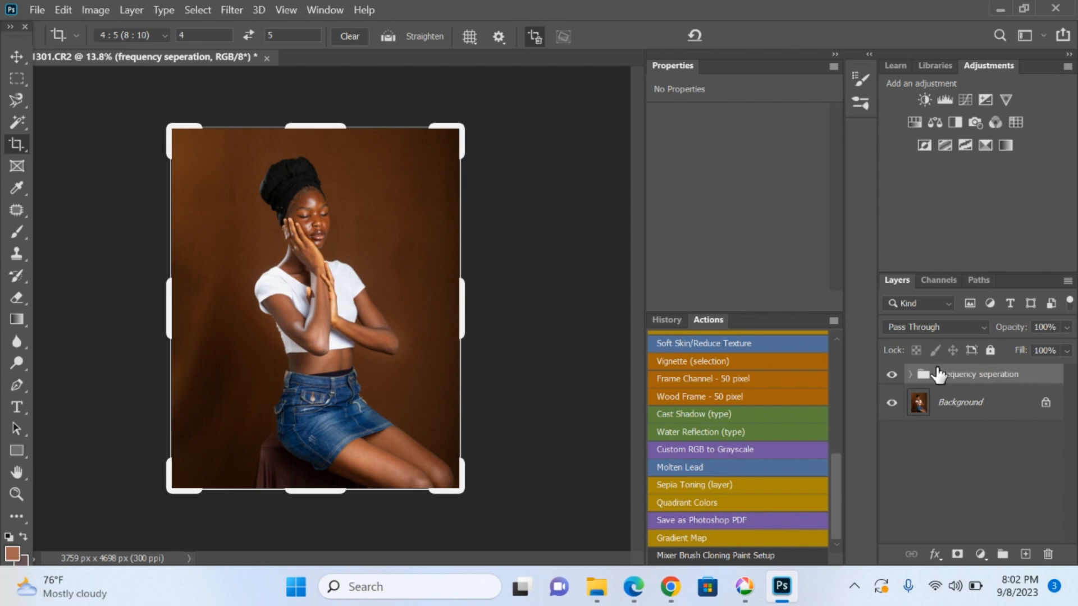
# Review the layers inside the frequency seperation group and the Background layer beneath it
pyautogui.click(910, 375)
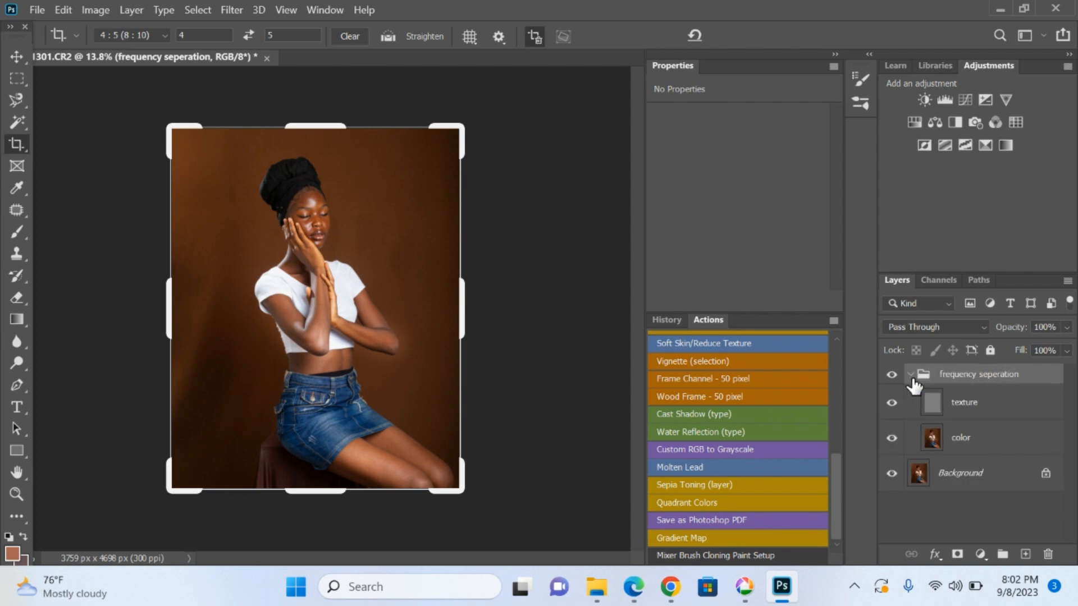
pyautogui.click(911, 375)
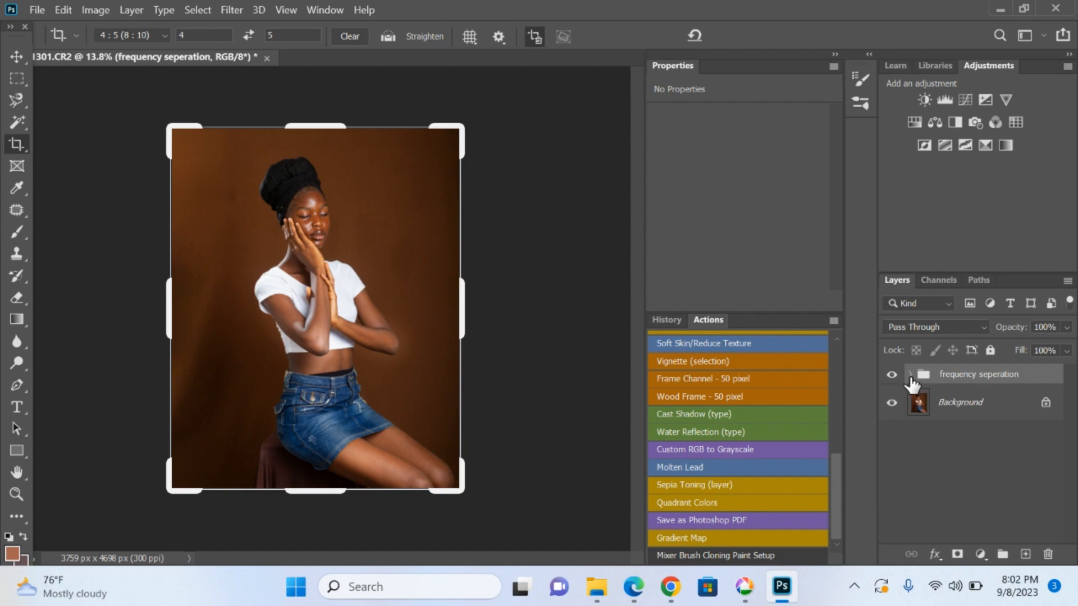
pyautogui.click(910, 375)
pyautogui.click(910, 375)
pyautogui.click(981, 404)
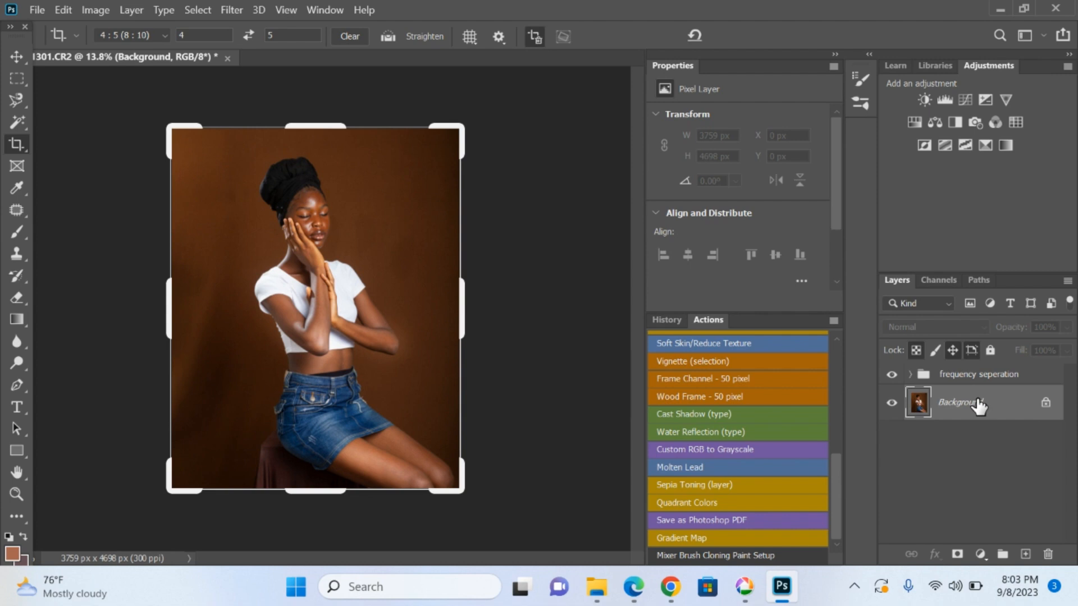
pyautogui.click(909, 374)
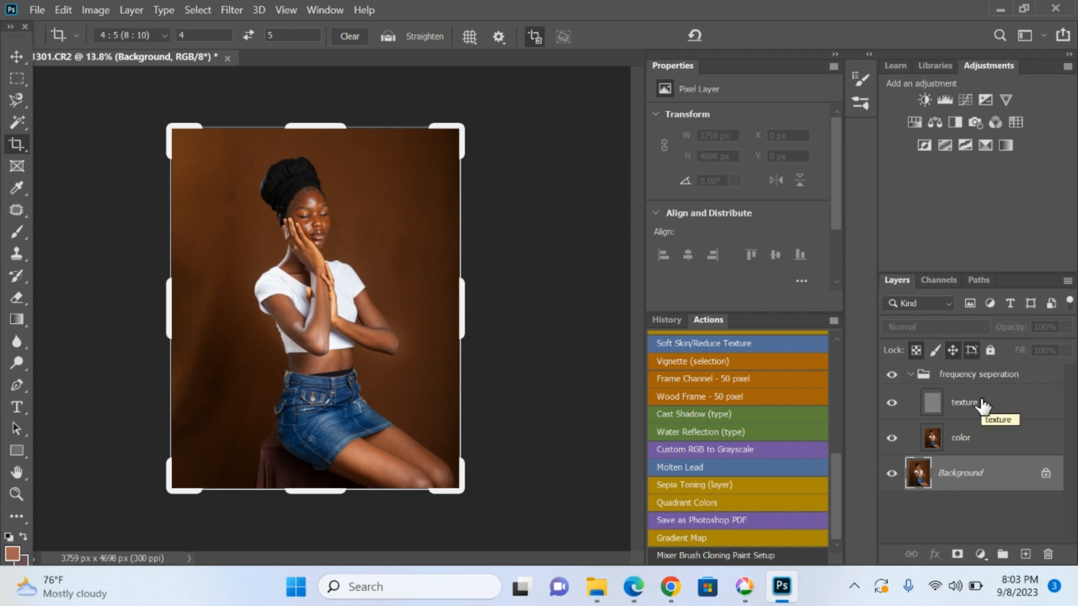
pyautogui.click(910, 375)
pyautogui.click(911, 375)
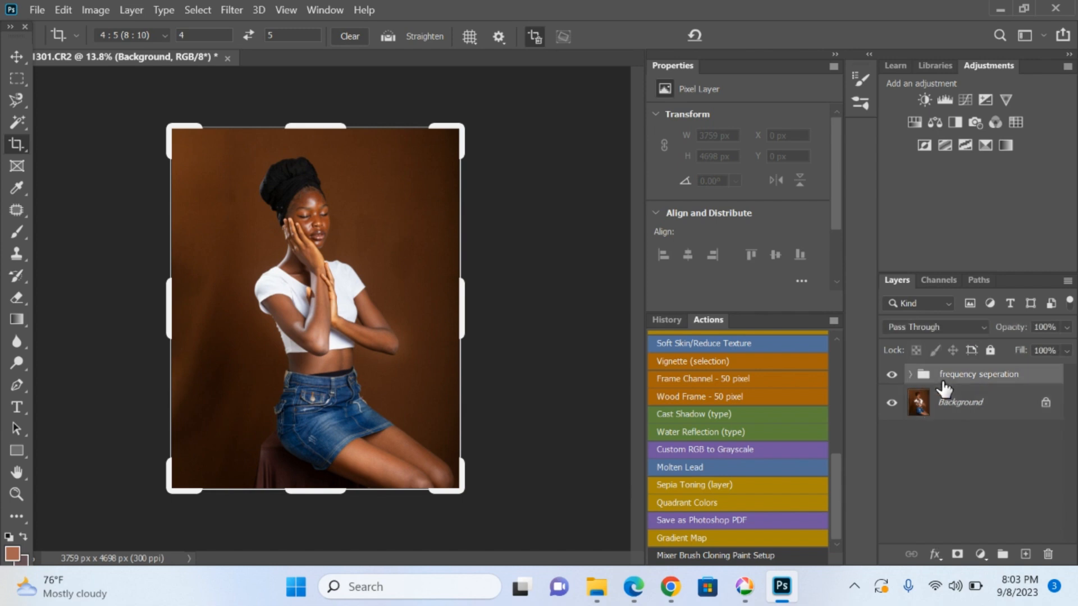
pyautogui.click(911, 375)
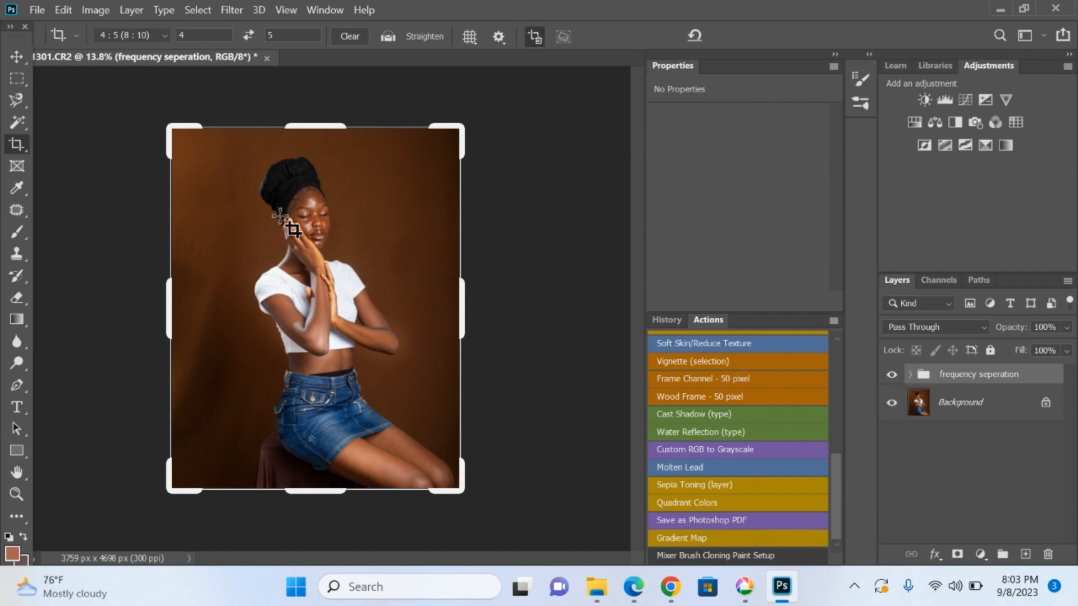
# Examine the skin texture around the eyes, brows and forehead at high magnification
pyautogui.scroll(5, 284, 212)
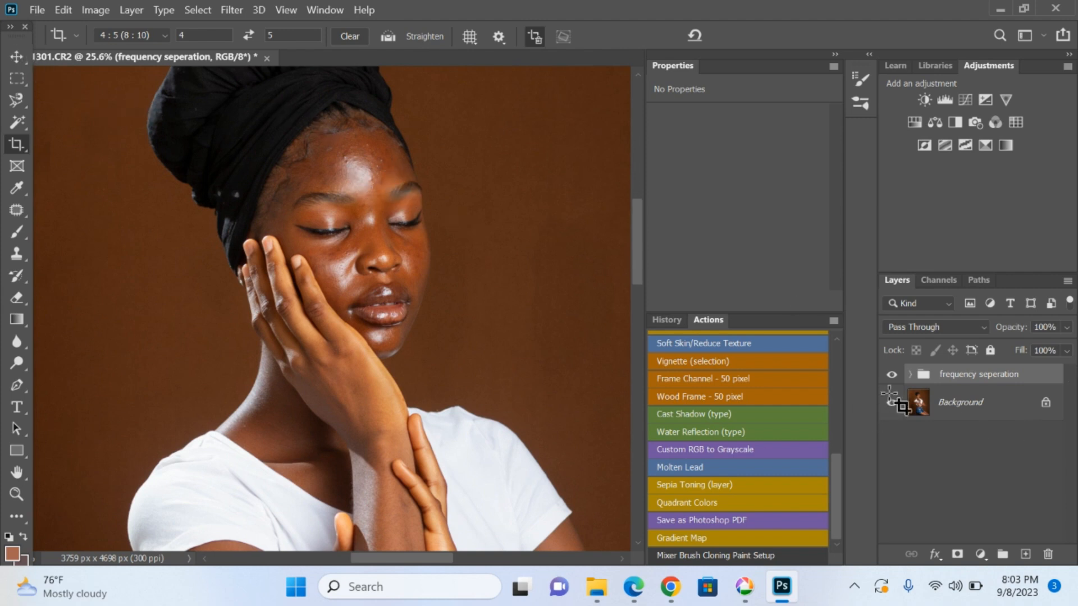
pyautogui.hotkey('ctrl', '+')
pyautogui.hotkey('ctrl', '+')
pyautogui.hotkey('ctrl', '+')
pyautogui.hotkey('ctrl', '+')
pyautogui.hotkey('ctrl', '+')
pyautogui.scroll(-5, 397, 243)
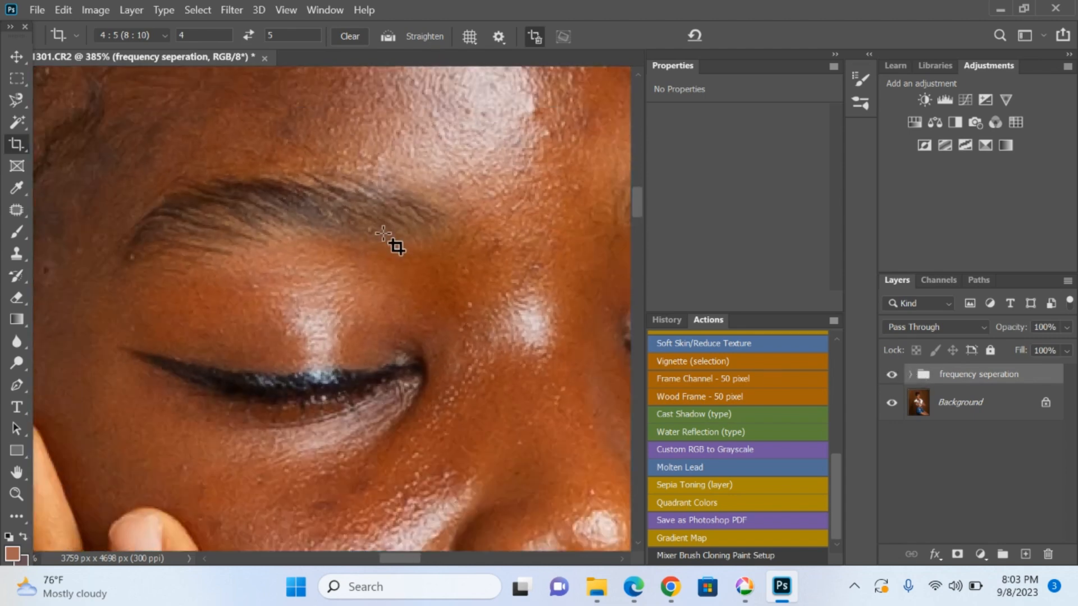
pyautogui.scroll(-2, 397, 243)
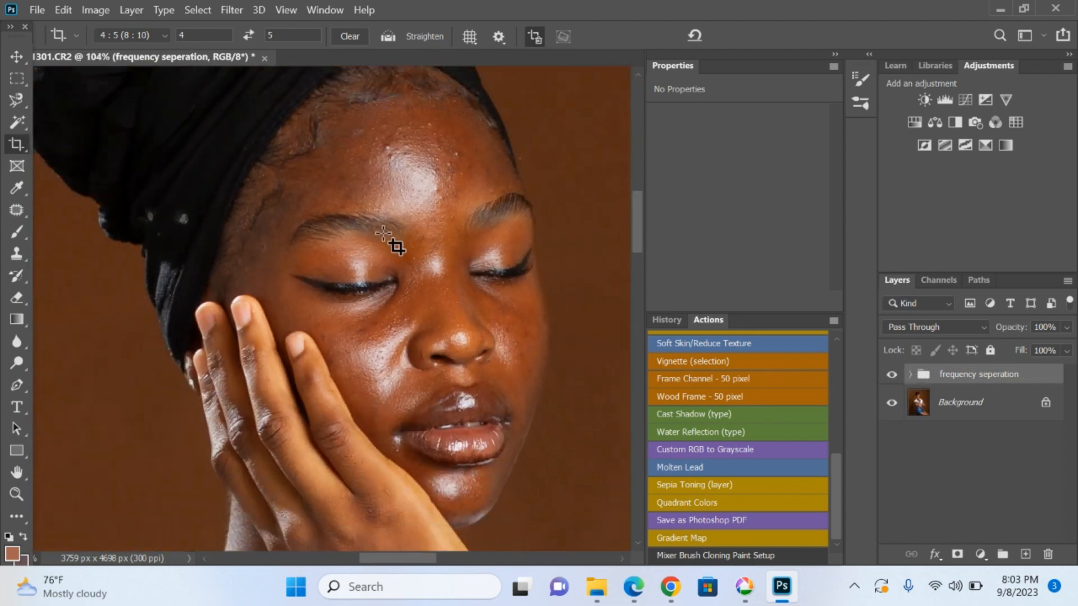
# Switch to the Move tool and compare the face with the Background layer and the frequency seperation group hidden in turn
pyautogui.click(16, 56)
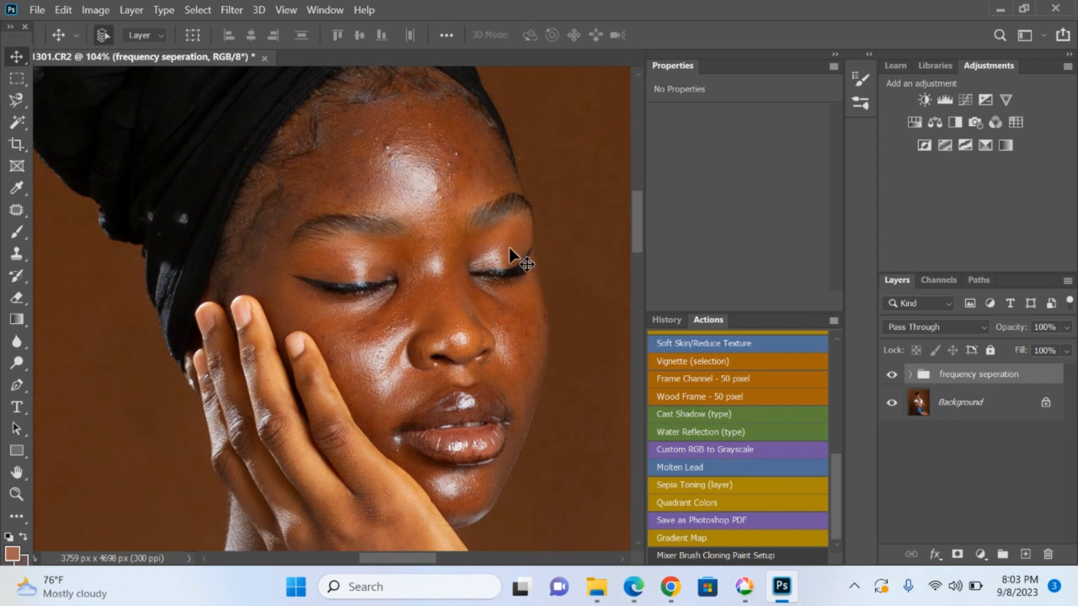
pyautogui.click(892, 403)
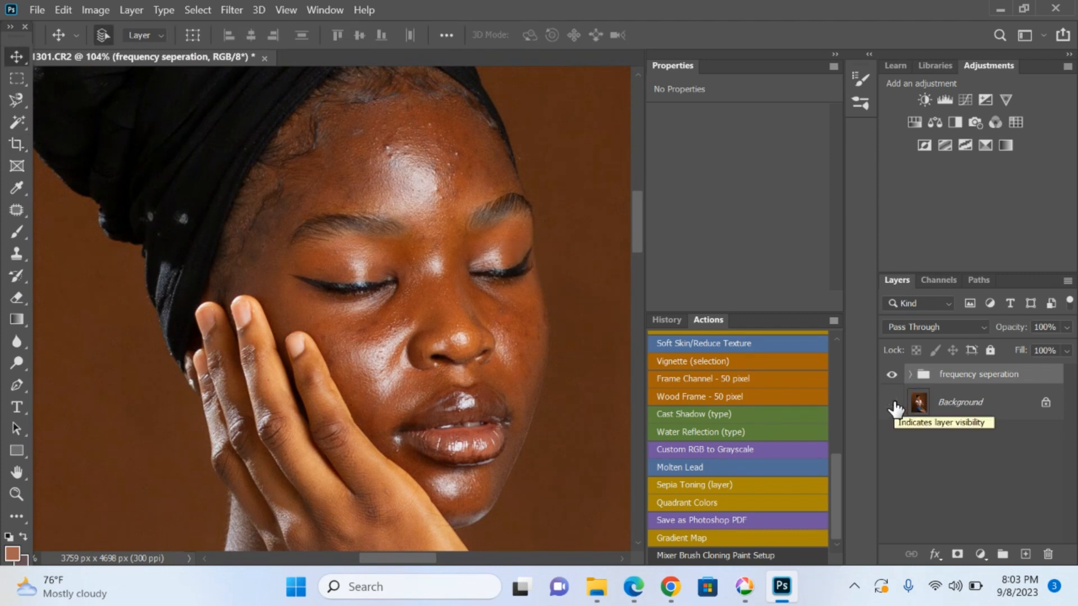
pyautogui.click(893, 403)
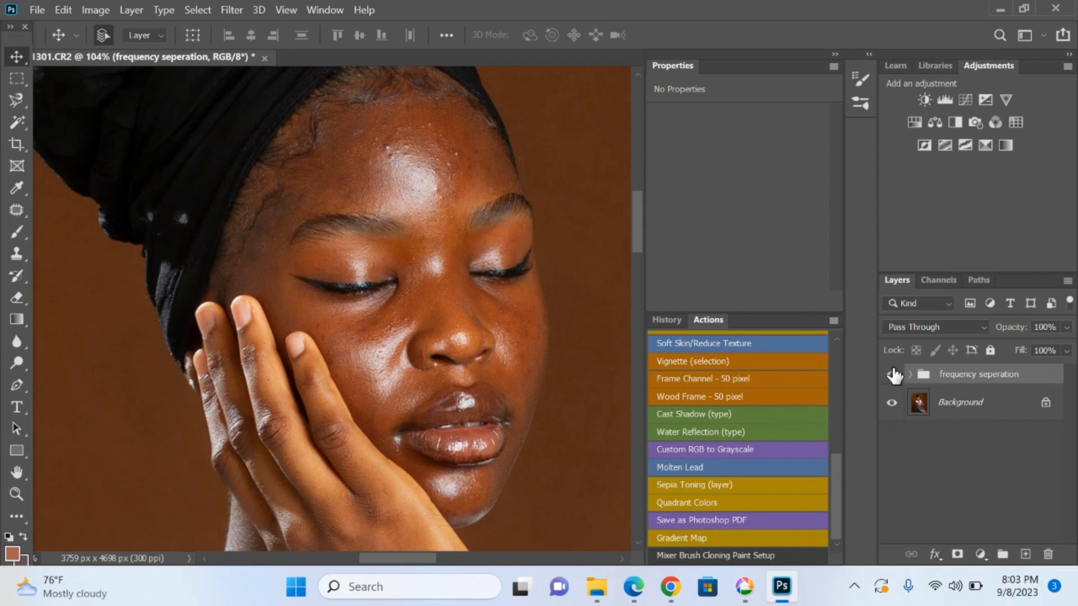
pyautogui.click(892, 375)
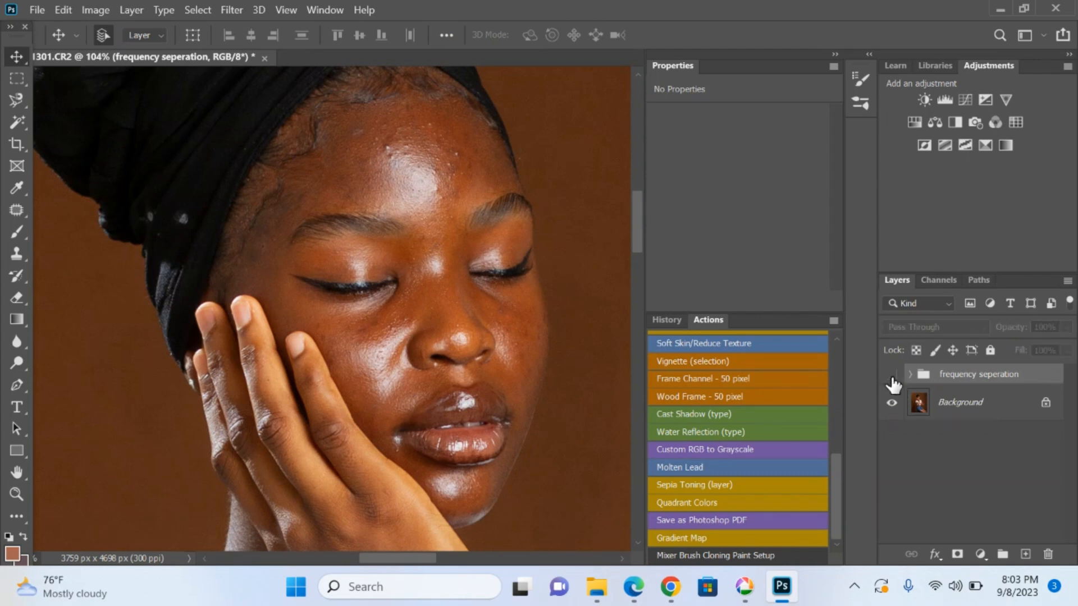
pyautogui.click(892, 375)
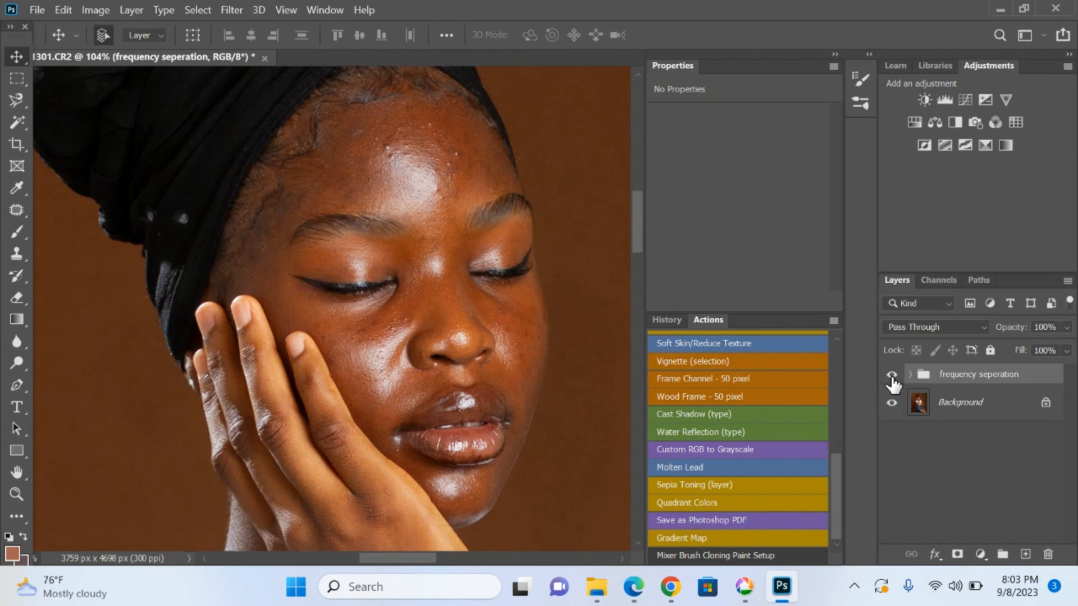
# Hide the Background layer and expand the frequency seperation group
pyautogui.click(898, 400)
pyautogui.click(899, 400)
pyautogui.click(892, 402)
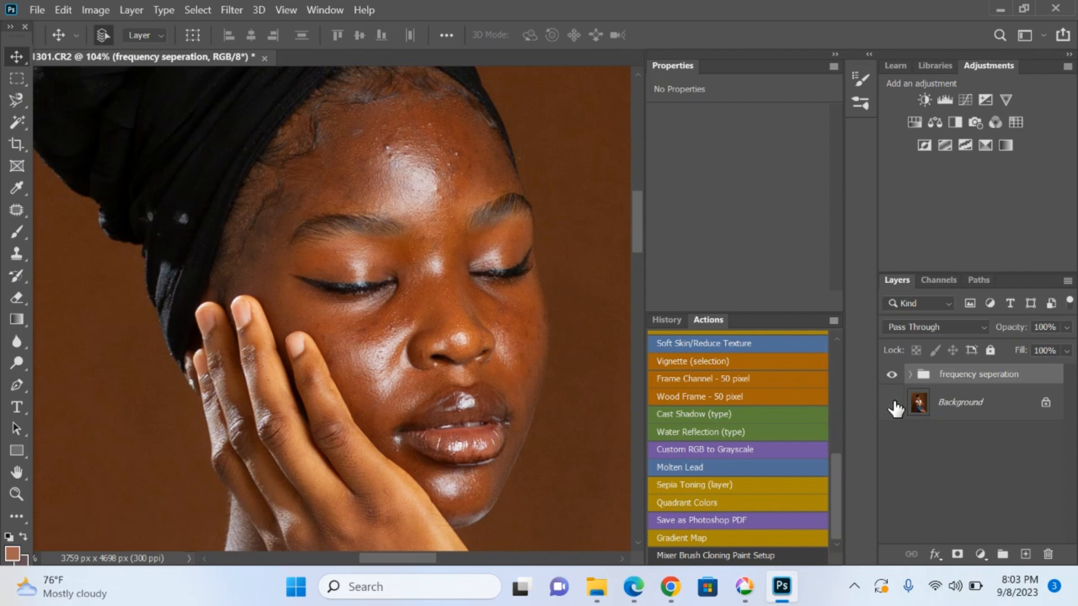
pyautogui.click(909, 374)
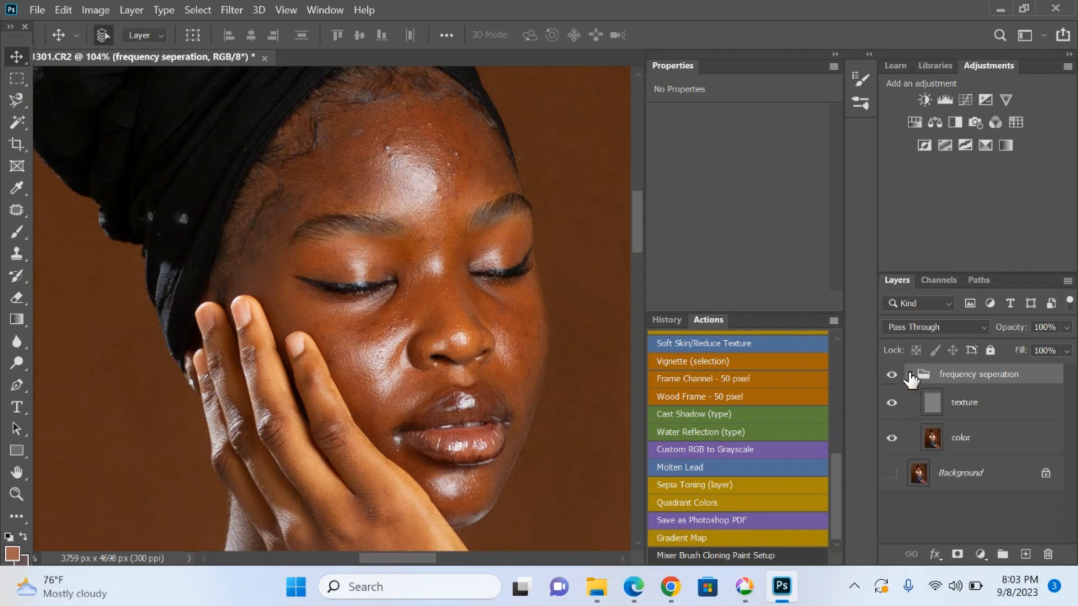
# Compare the portrait with the texture layer and the color layer hidden in turn, and examine the isolated texture detail
pyautogui.click(894, 403)
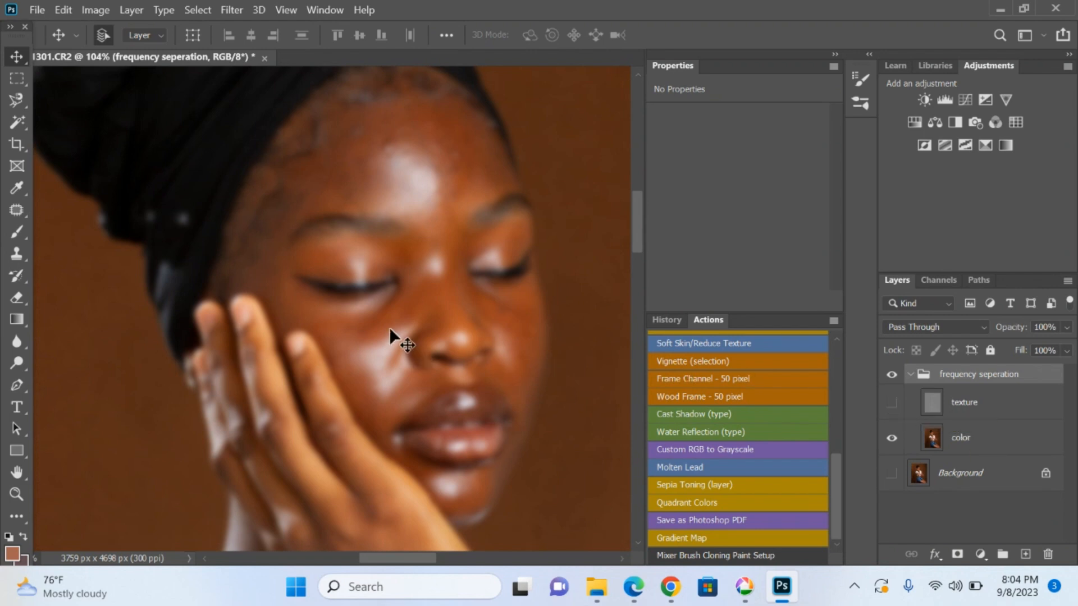
pyautogui.click(892, 402)
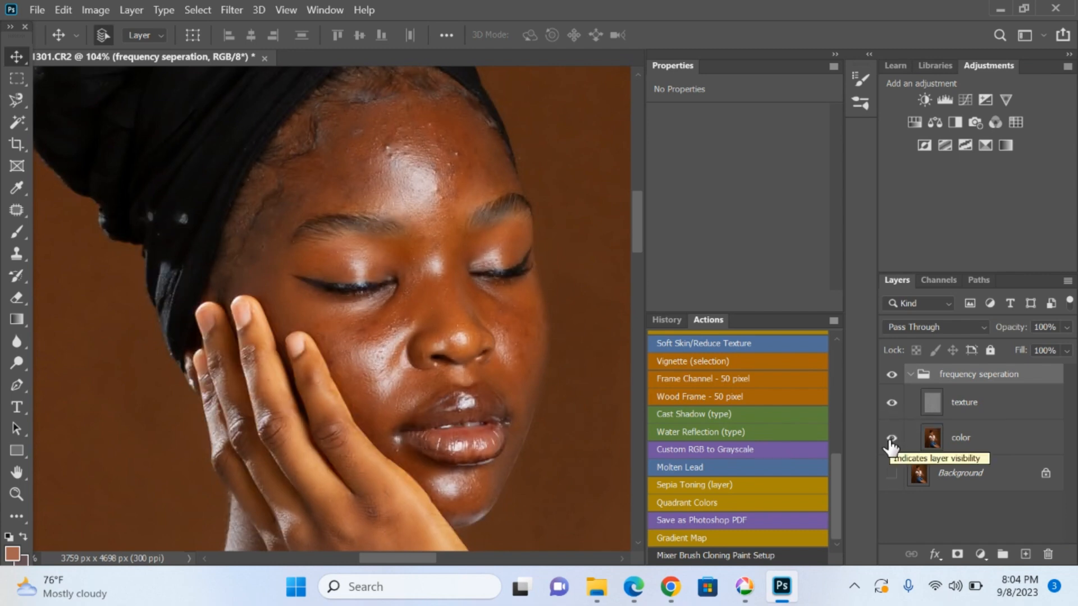
pyautogui.click(891, 439)
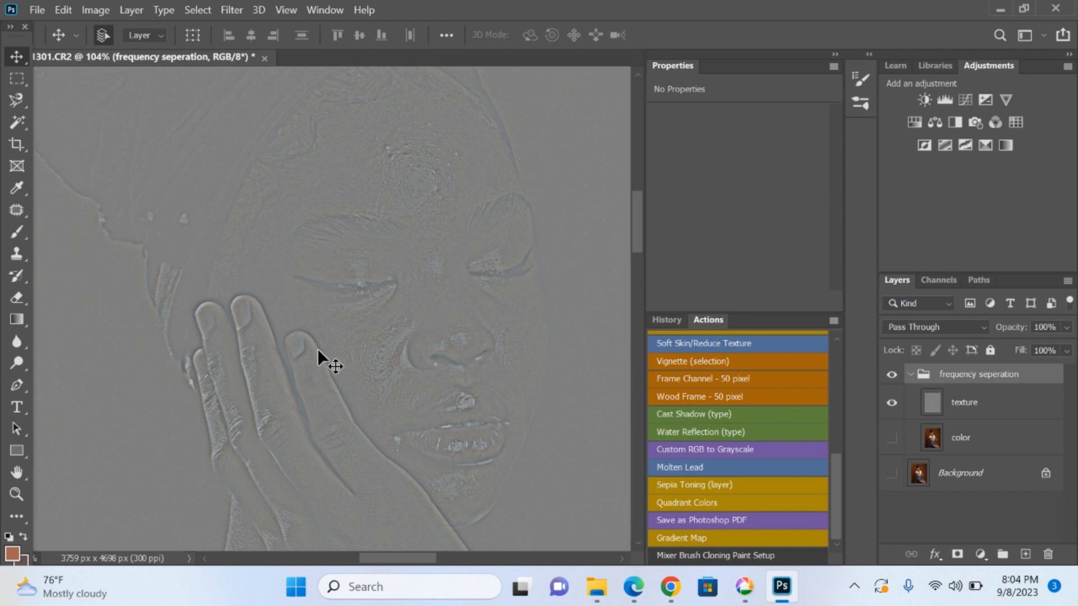
pyautogui.scroll(-5, 318, 349)
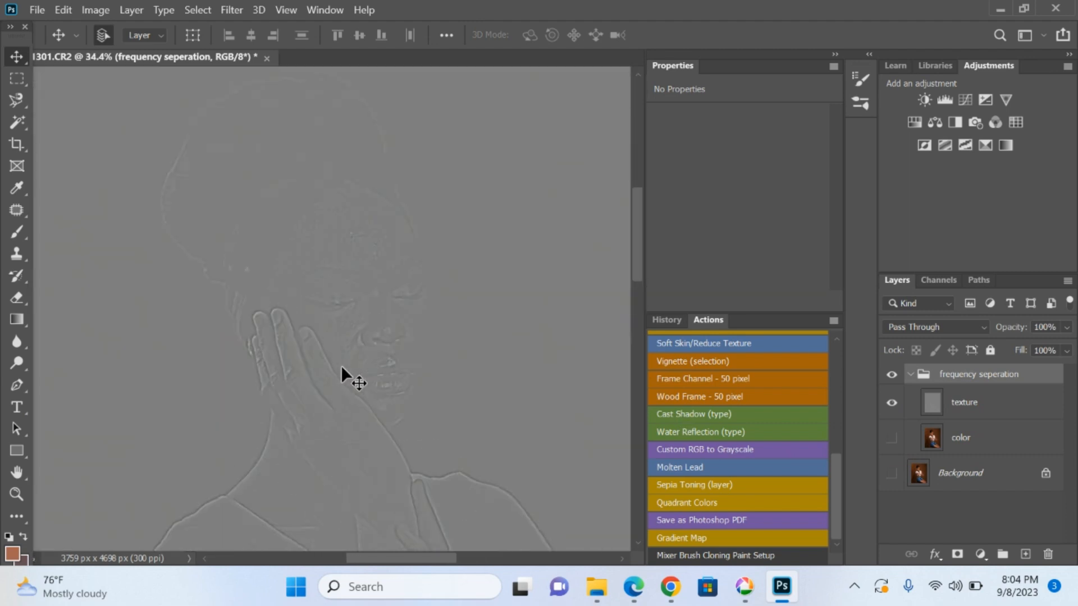
pyautogui.scroll(6, 341, 369)
pyautogui.scroll(-8, 492, 253)
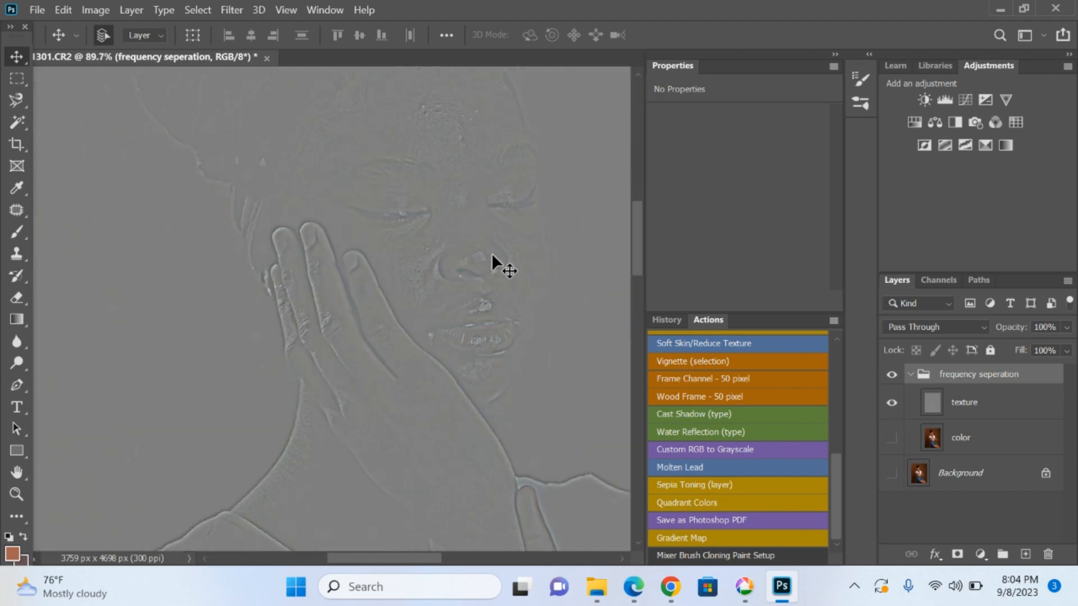
pyautogui.scroll(7, 304, 290)
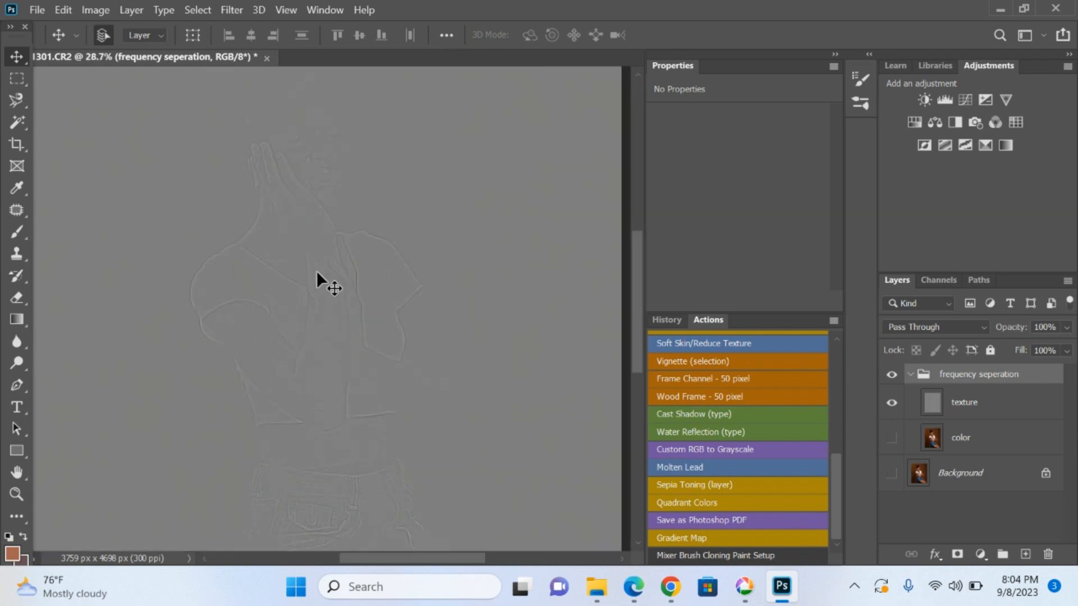
pyautogui.scroll(-5, 329, 265)
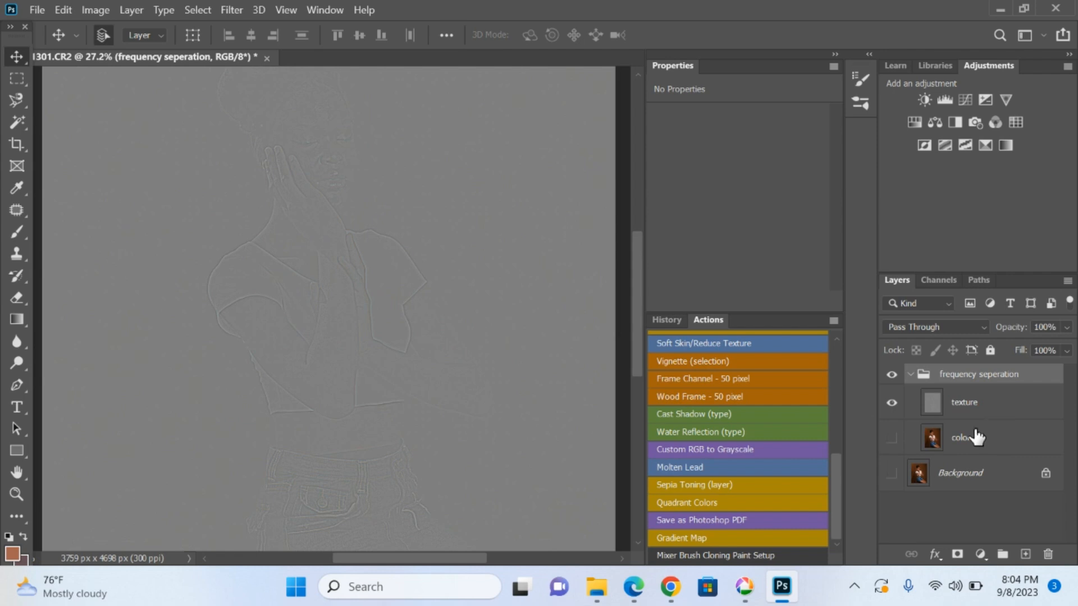
# Make the color and Background layers visible again, with the frequency seperation group left expanded
pyautogui.click(891, 437)
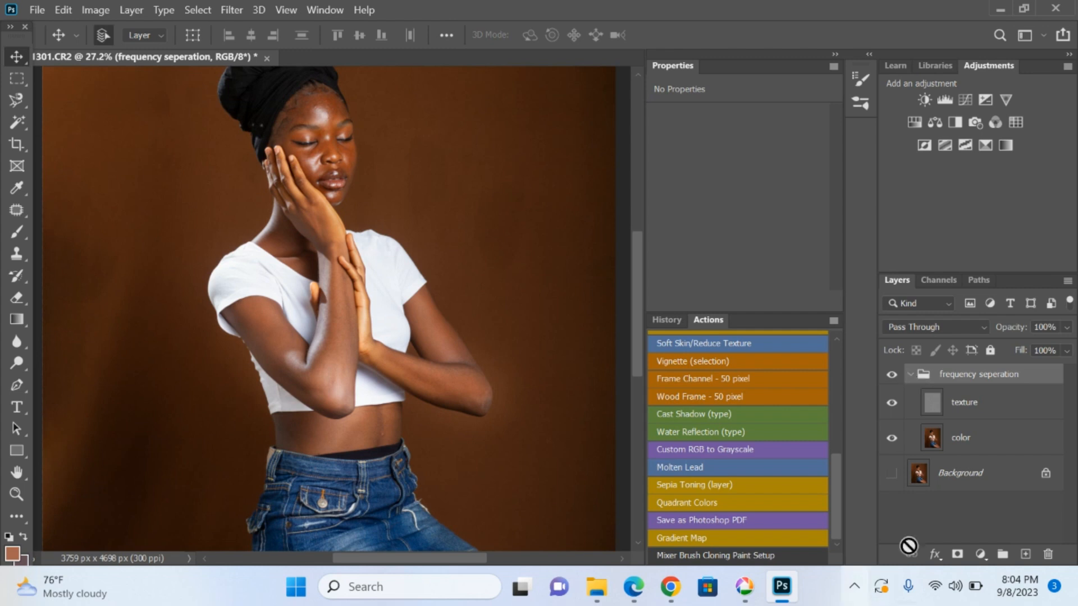
pyautogui.click(891, 475)
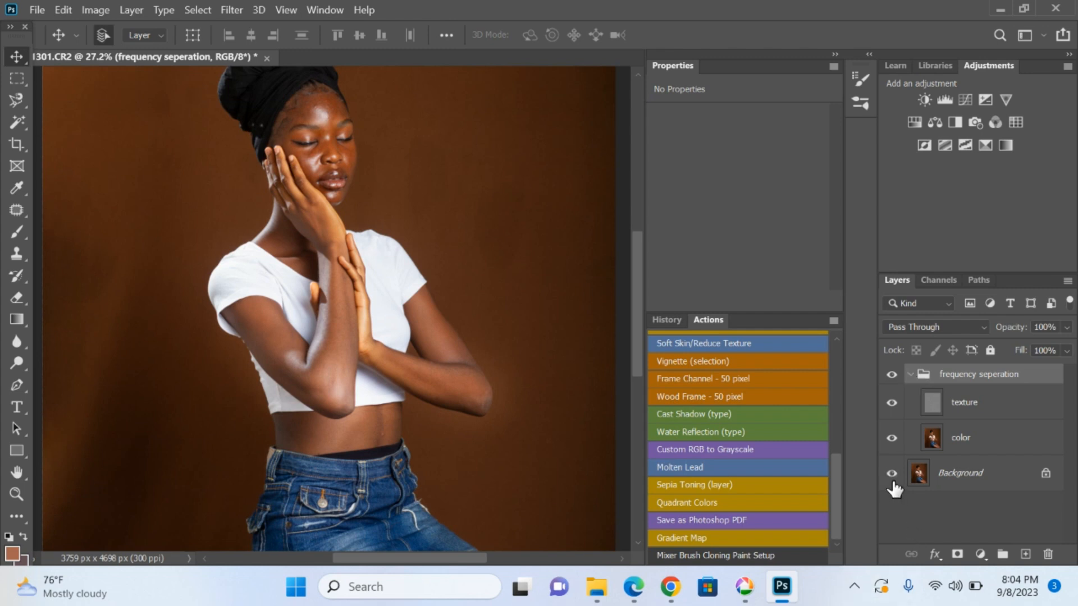
pyautogui.click(910, 374)
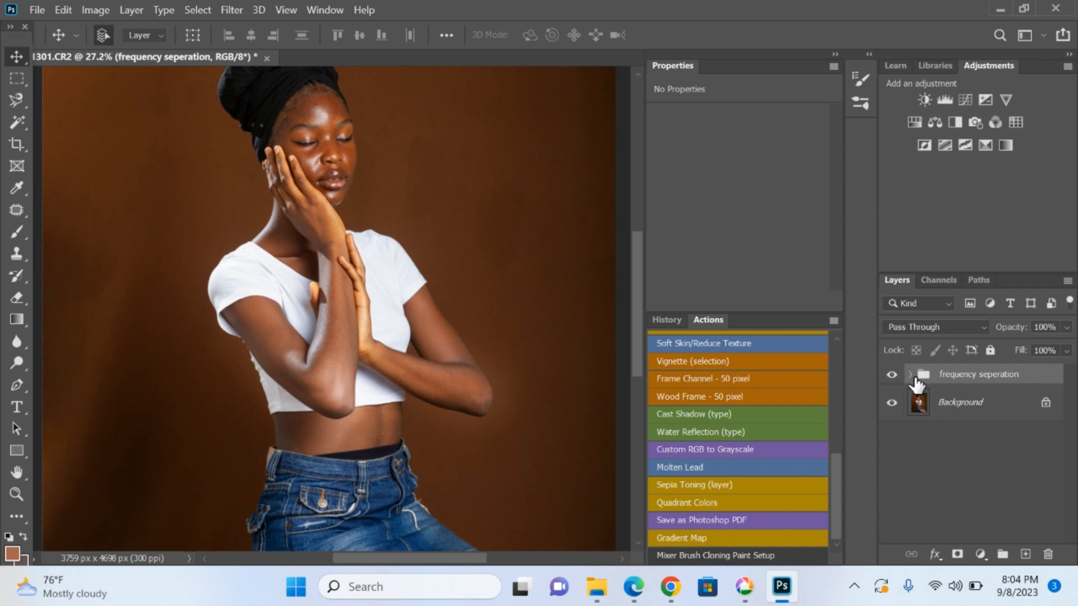
pyautogui.click(910, 375)
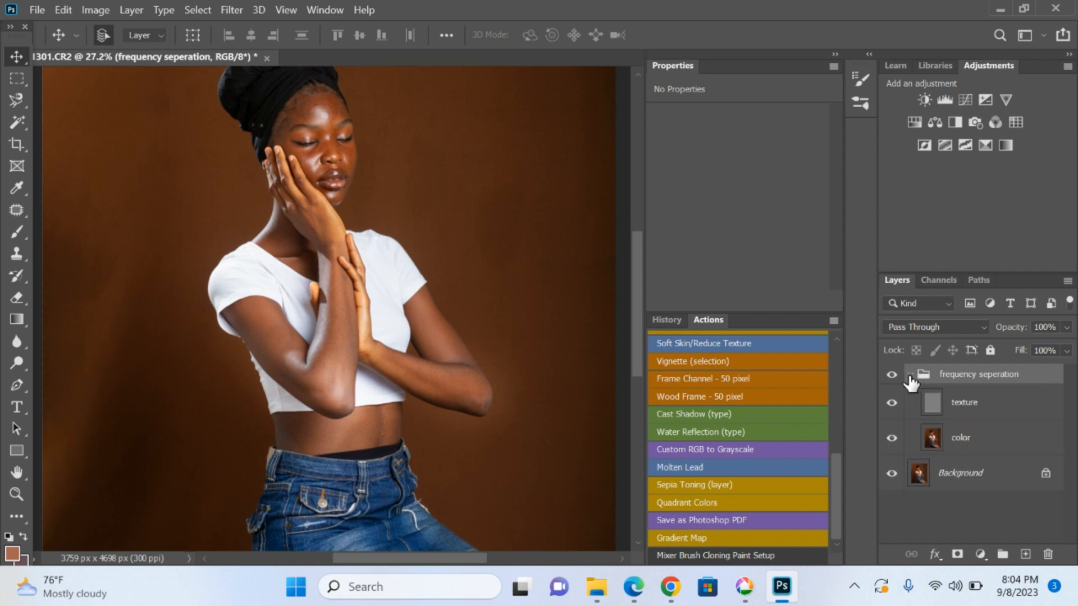
# Duplicate the color layer and clip the copy to the original color layer
pyautogui.click(961, 449)
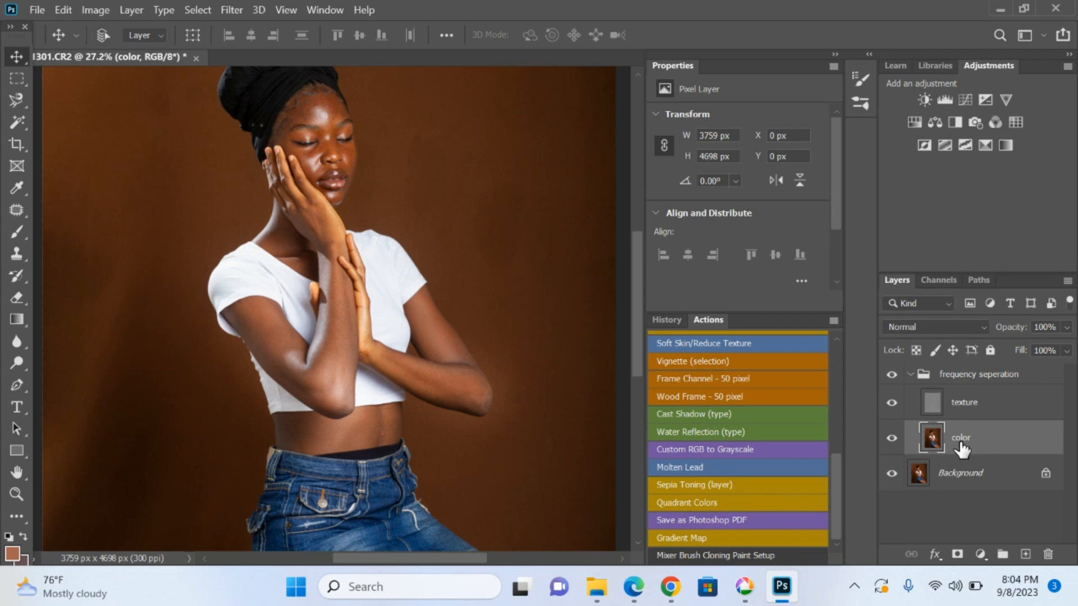
pyautogui.hotkey('ctrl', 'j')
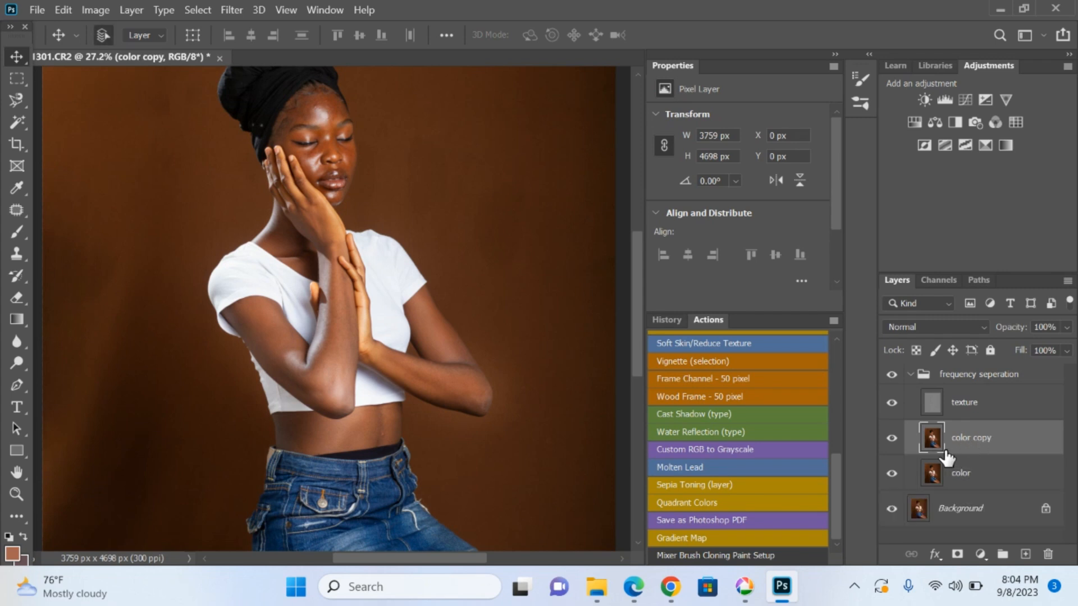
pyautogui.moveTo(945, 455); pyautogui.dragTo(937, 446)
pyautogui.press('alt')
pyautogui.moveTo(937, 448); pyautogui.dragTo(941, 461)
pyautogui.keyDown('alt'); pyautogui.click(940, 460); pyautogui.keyUp('alt')
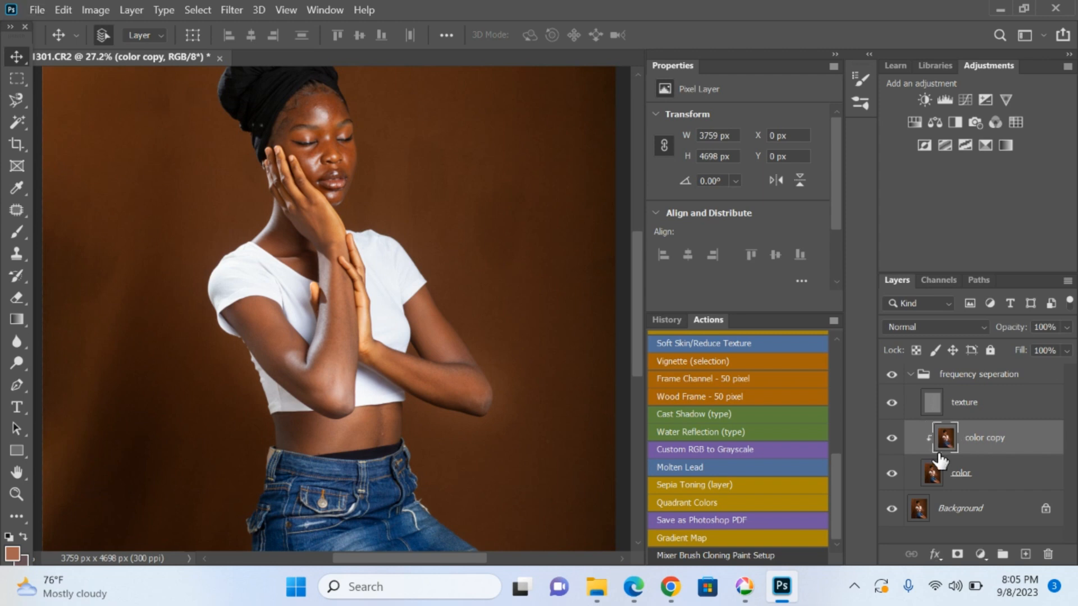
# Duplicate the texture layer and clip the copy to the original texture layer
pyautogui.click(992, 415)
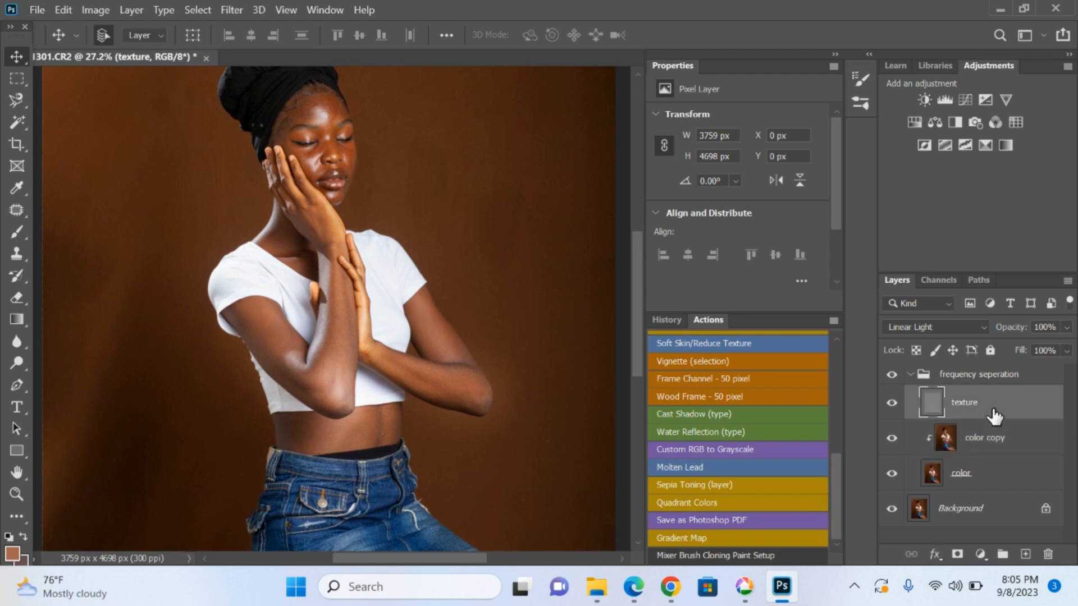
pyautogui.hotkey('ctrl', 'j')
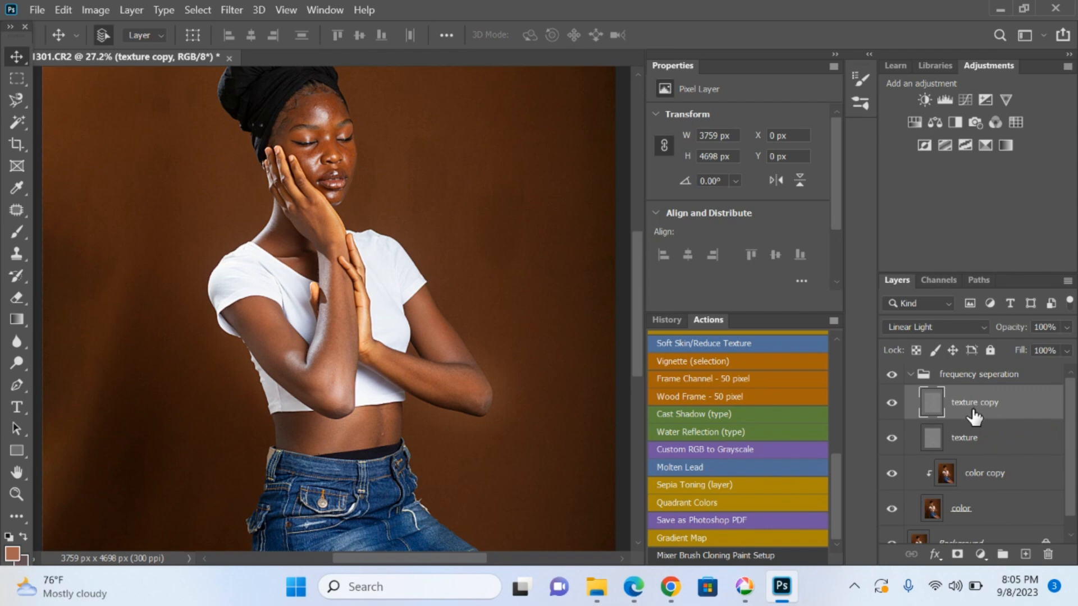
pyautogui.keyDown('alt'); pyautogui.click(942, 412); pyautogui.keyUp('alt')
# Set the blend mode of the clipped texture copy layer to Normal
pyautogui.scroll(2, 285, 126)
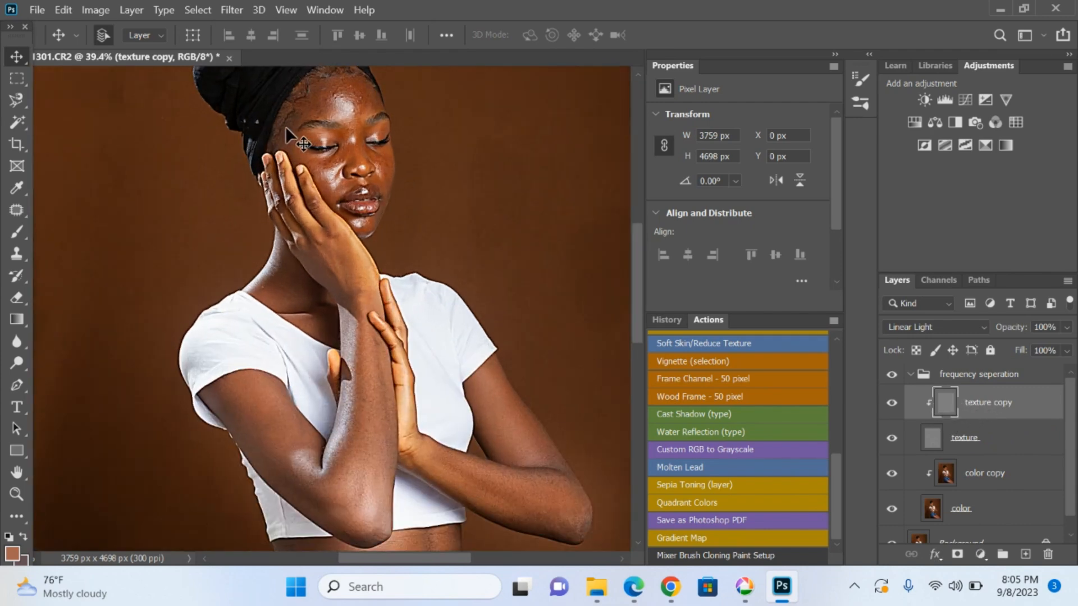
pyautogui.scroll(3, 286, 128)
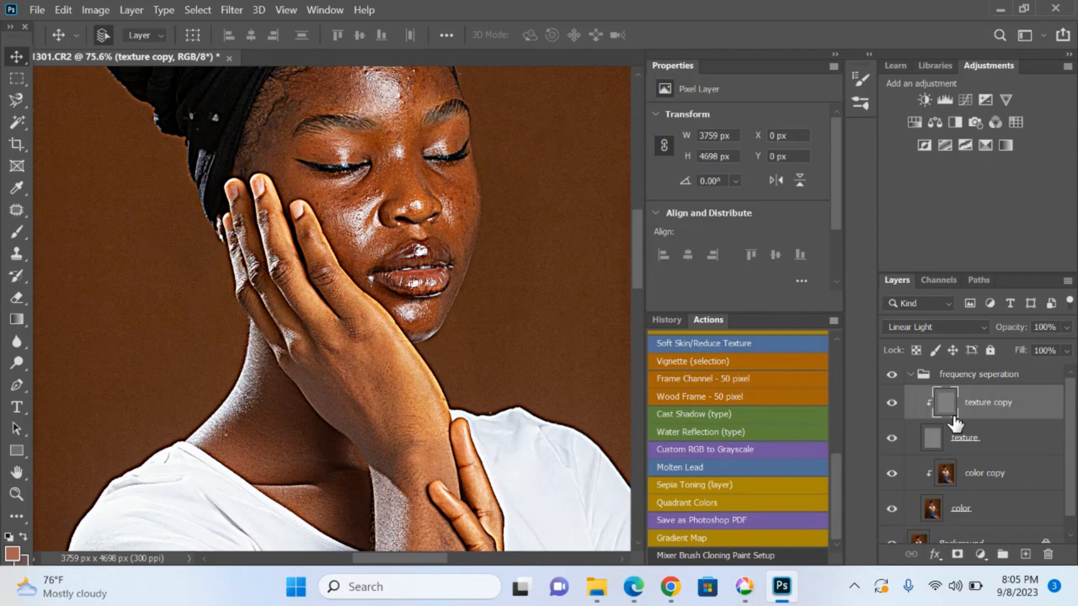
pyautogui.click(953, 325)
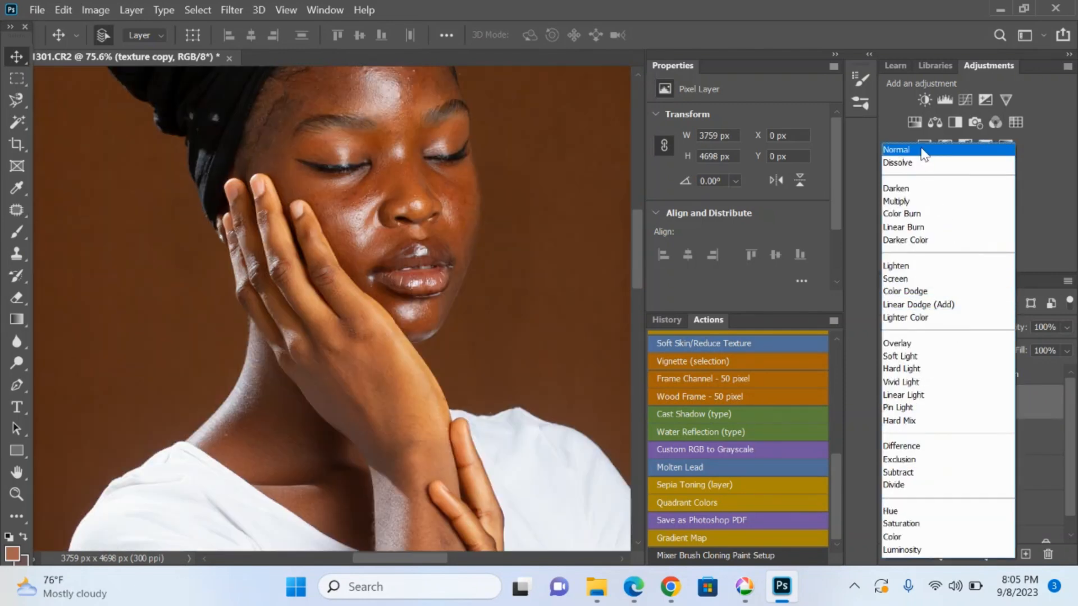
pyautogui.click(920, 149)
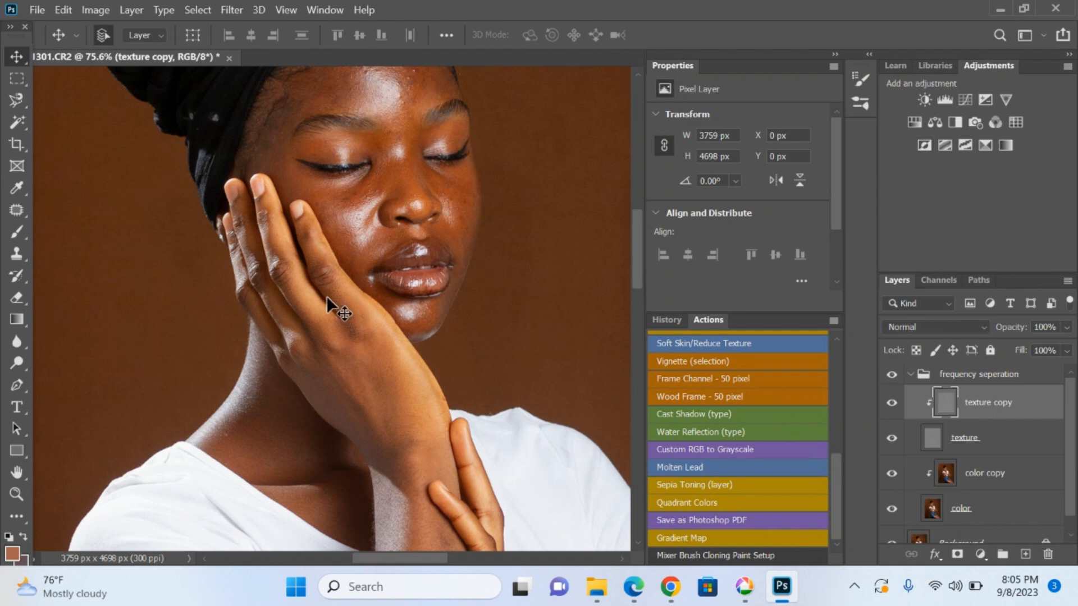
# Check the frequency seperation group as a whole and review the clipped copies it contains
pyautogui.click(910, 375)
pyautogui.click(891, 375)
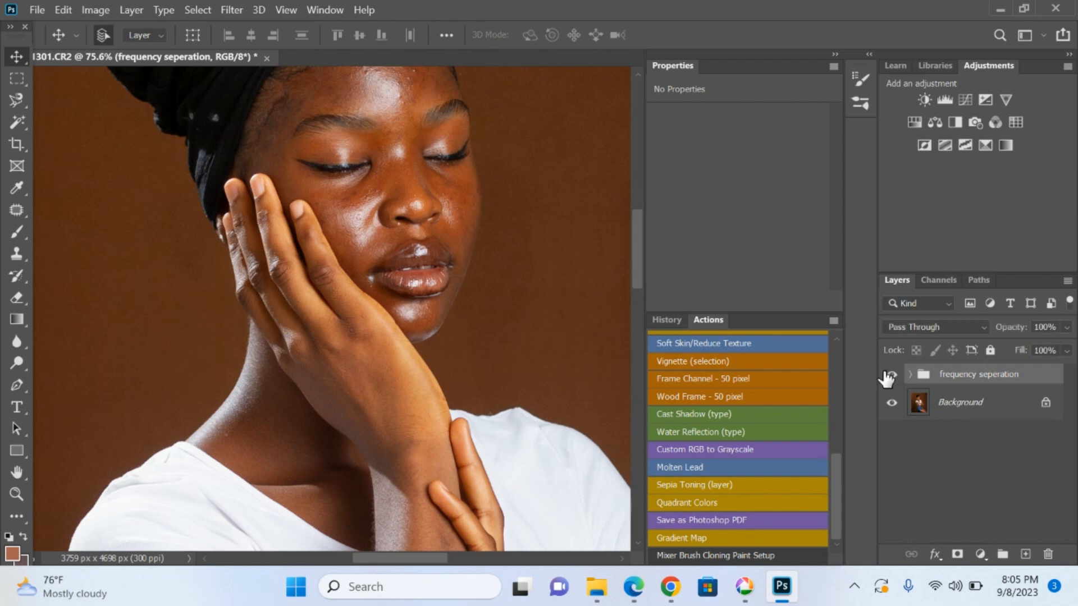
pyautogui.click(910, 374)
pyautogui.scroll(-1, 948, 438)
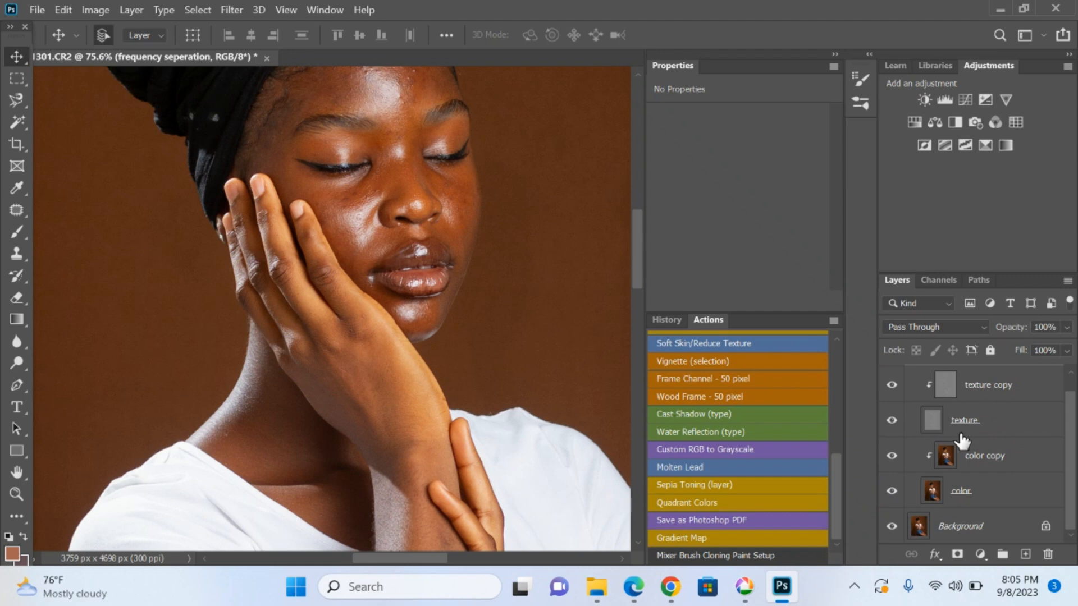
pyautogui.scroll(1, 960, 393)
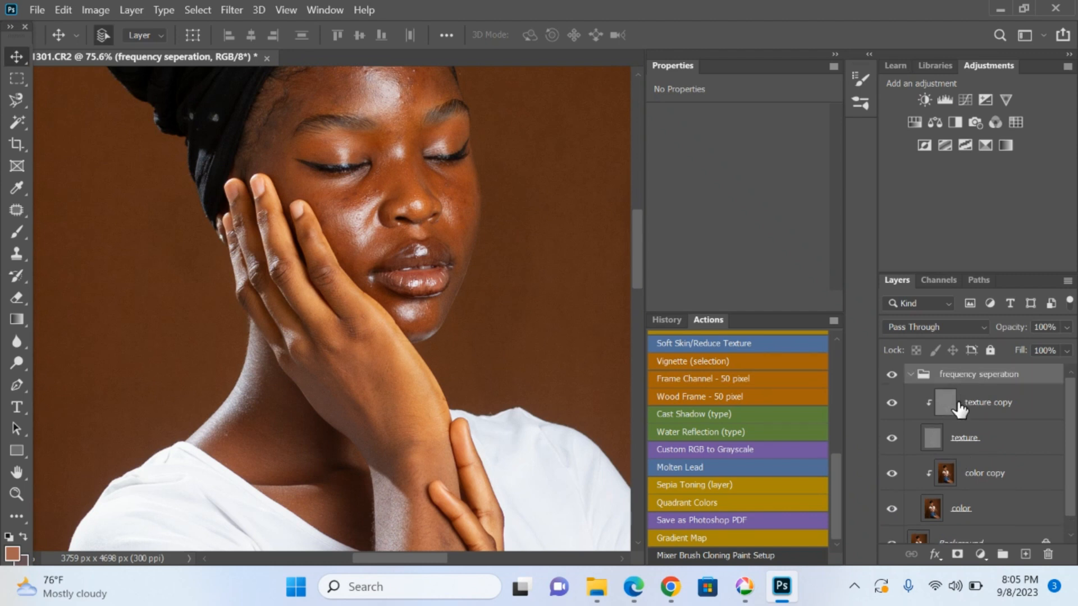
# Select the texture copy layer and activate the Patch tool for working on the forehead
pyautogui.click(956, 413)
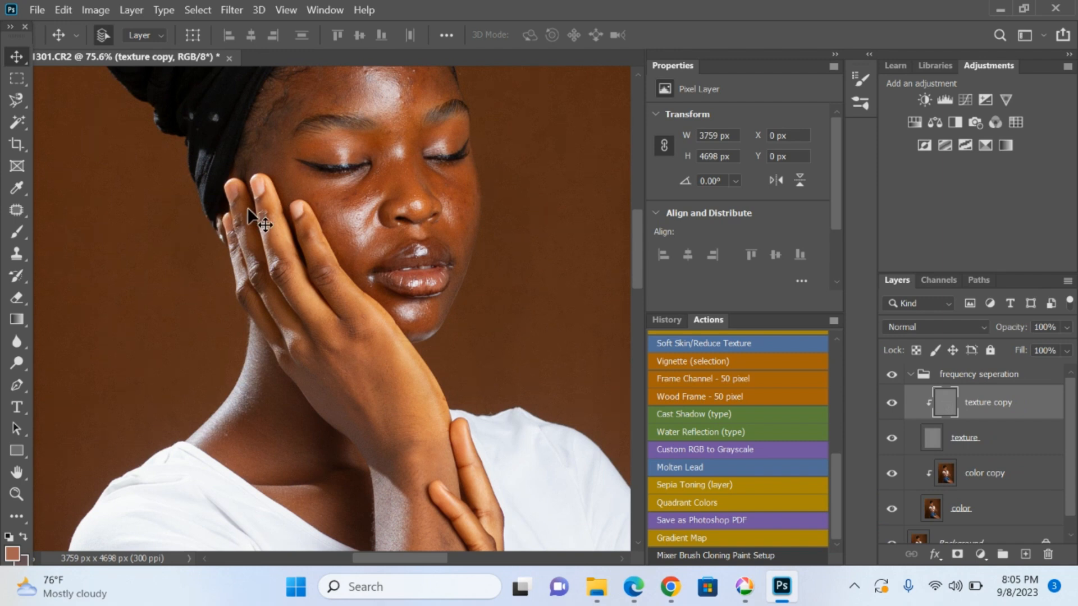
pyautogui.moveTo(366, 152); pyautogui.dragTo(361, 307)
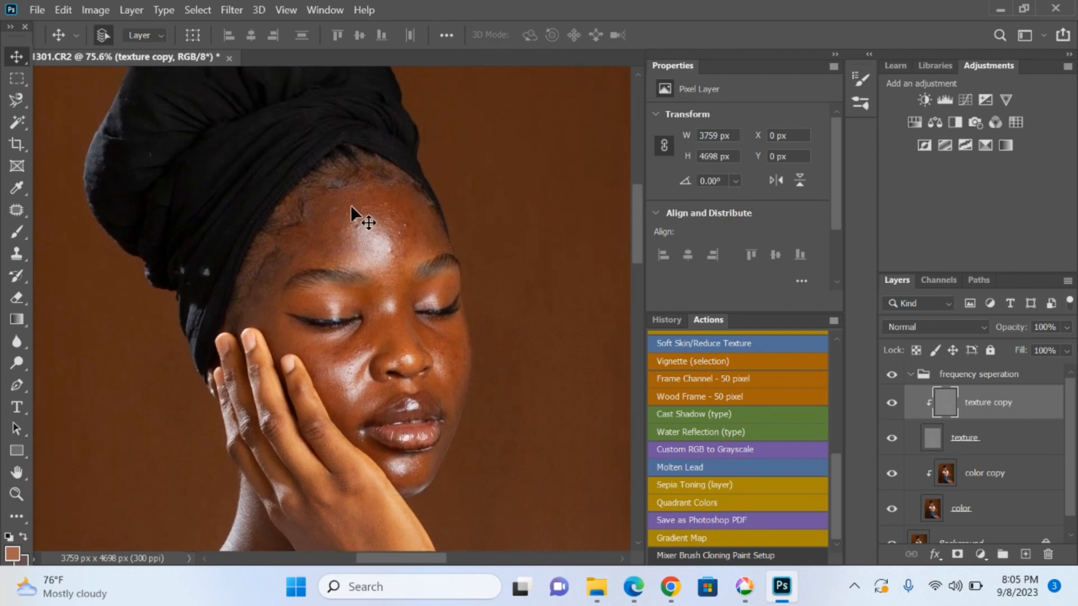
pyautogui.scroll(5, 354, 208)
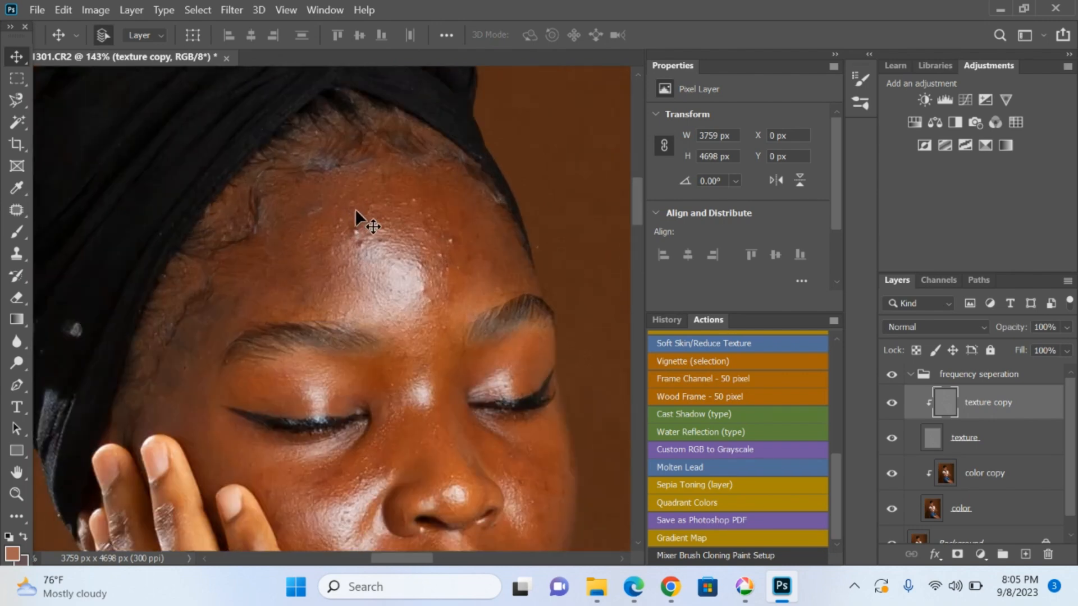
pyautogui.click(15, 213)
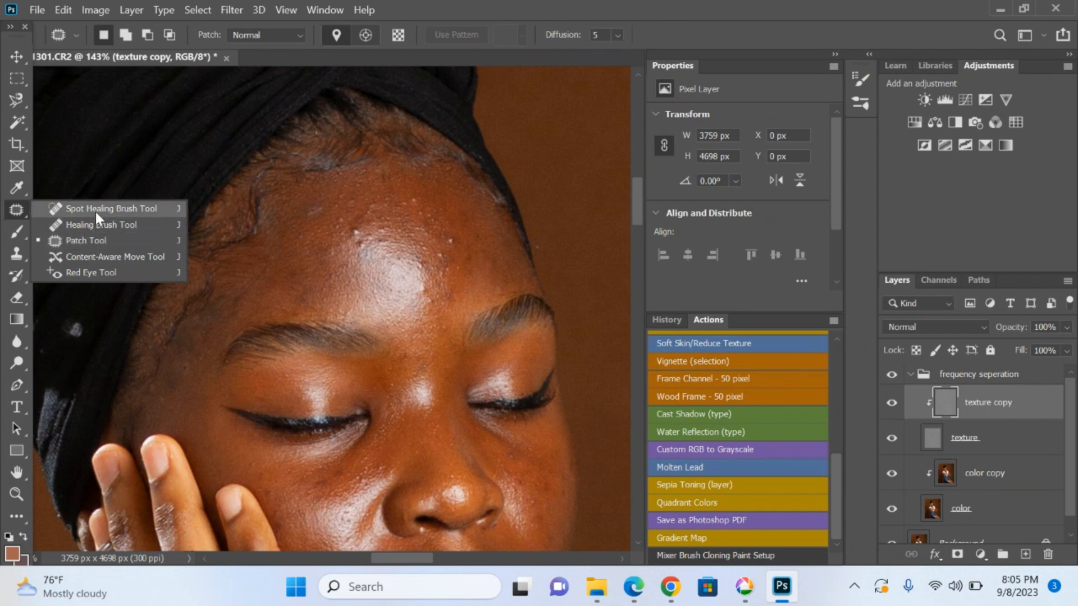
pyautogui.click(22, 210)
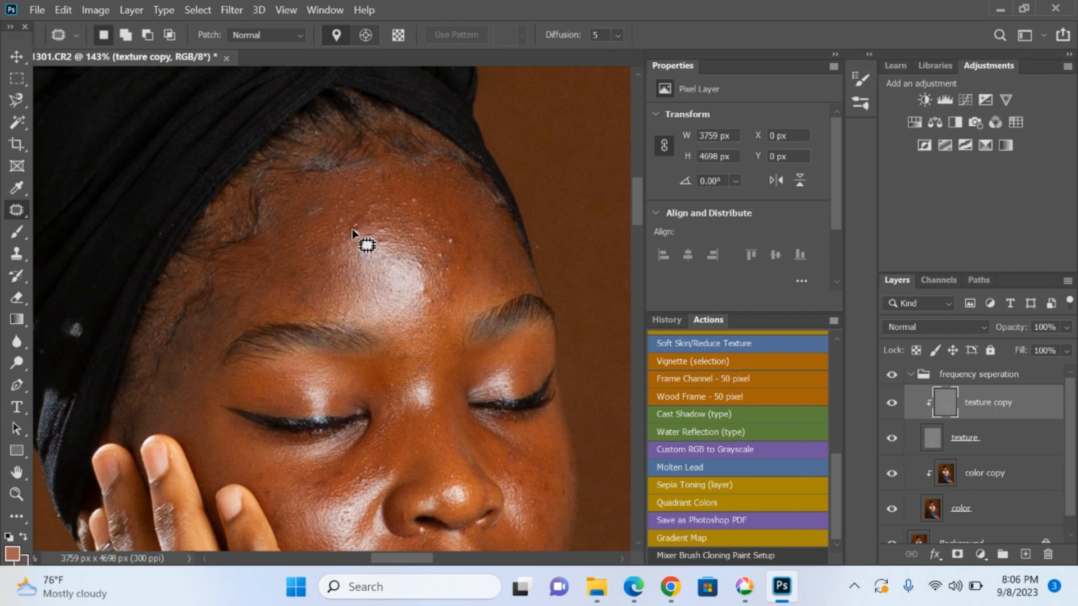
# Patch three small blemishes on the forehead with clean nearby skin texture, deselecting after each one
pyautogui.moveTo(369, 237); pyautogui.dragTo(362, 251)
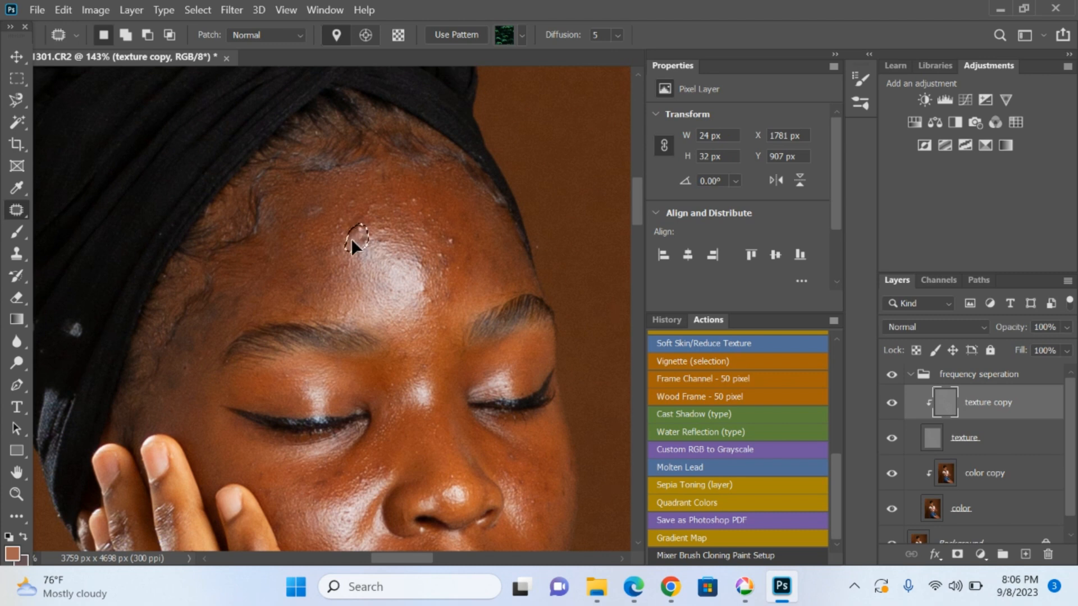
pyautogui.moveTo(328, 267); pyautogui.dragTo(329, 268)
pyautogui.hotkey('ctrl', 'd')
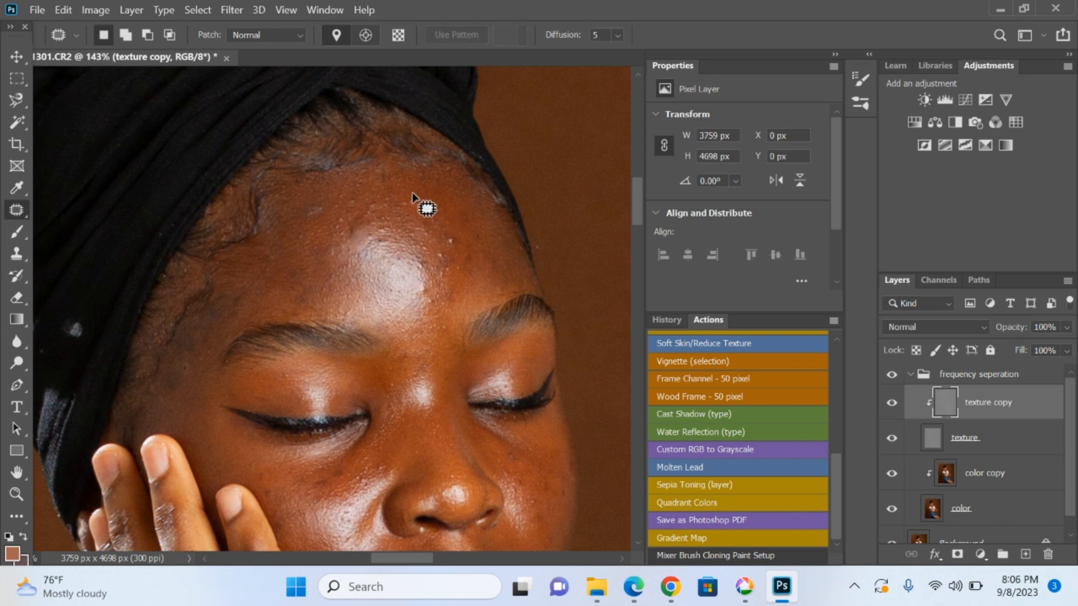
pyautogui.moveTo(423, 194)
pyautogui.mouseDown()
pyautogui.moveTo(443, 246)
pyautogui.moveTo(444, 228)
pyautogui.mouseUp()
pyautogui.hotkey('ctrl', 'd')
pyautogui.moveTo(449, 234)
pyautogui.mouseDown()
pyautogui.moveTo(446, 220)
pyautogui.moveTo(447, 267)
pyautogui.moveTo(420, 242)
pyautogui.mouseUp()
pyautogui.hotkey('ctrl', 'd')
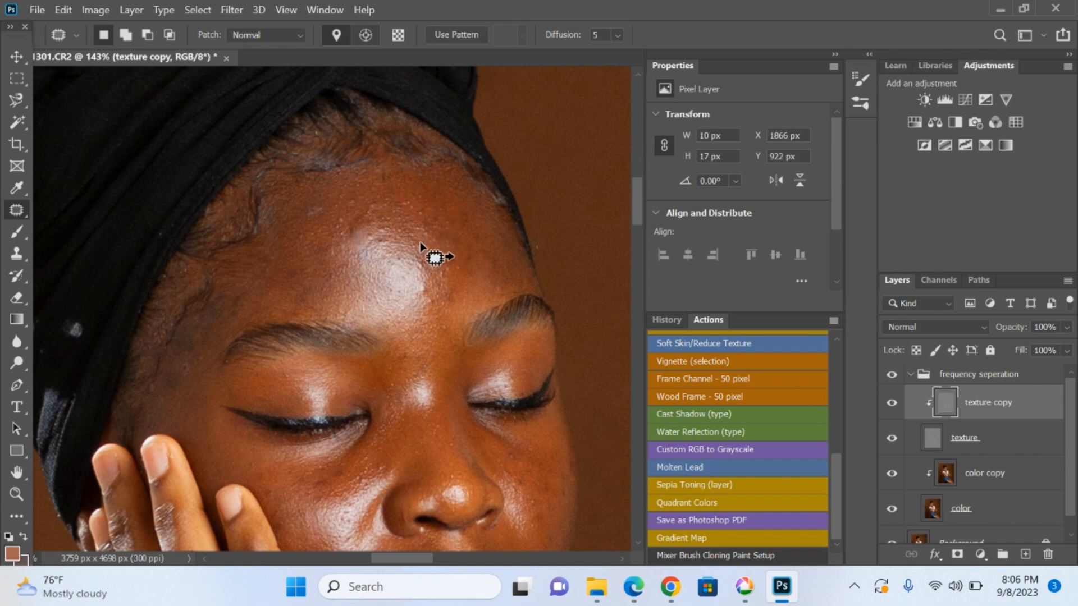
pyautogui.hotkey('ctrl', 'd')
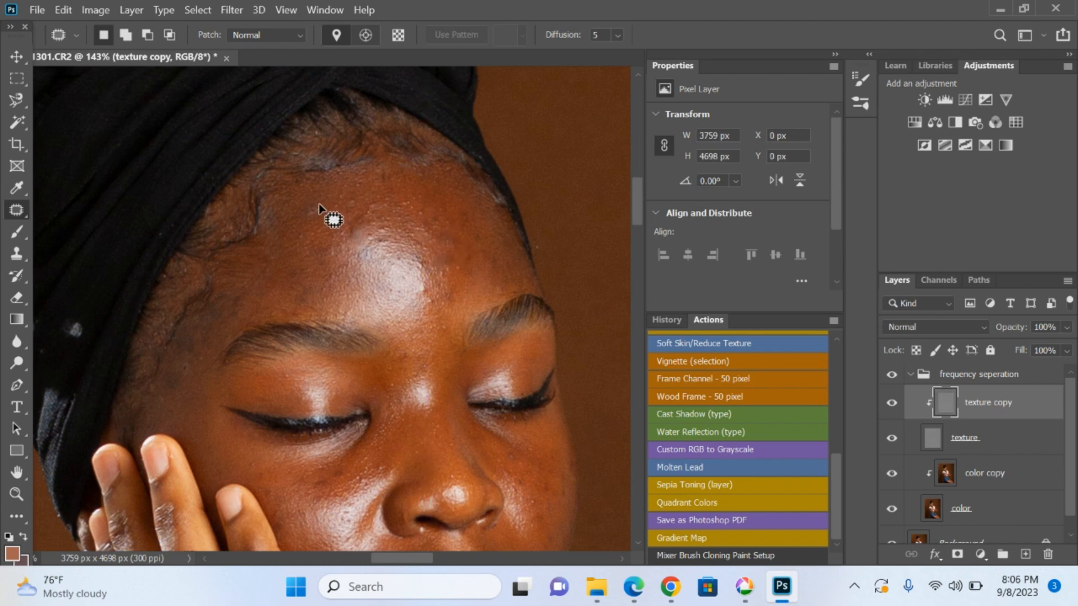
# Undo the forehead patches on the texture copy layer and clear the remaining selection
pyautogui.moveTo(441, 250); pyautogui.dragTo(438, 252)
pyautogui.moveTo(443, 260)
pyautogui.mouseDown()
pyautogui.moveTo(428, 248)
pyautogui.moveTo(447, 230)
pyautogui.moveTo(418, 193)
pyautogui.mouseUp()
pyautogui.hotkey('ctrl', 'd')
pyautogui.hotkey('ctrl', 'd')
pyautogui.hotkey('ctrl', 'd')
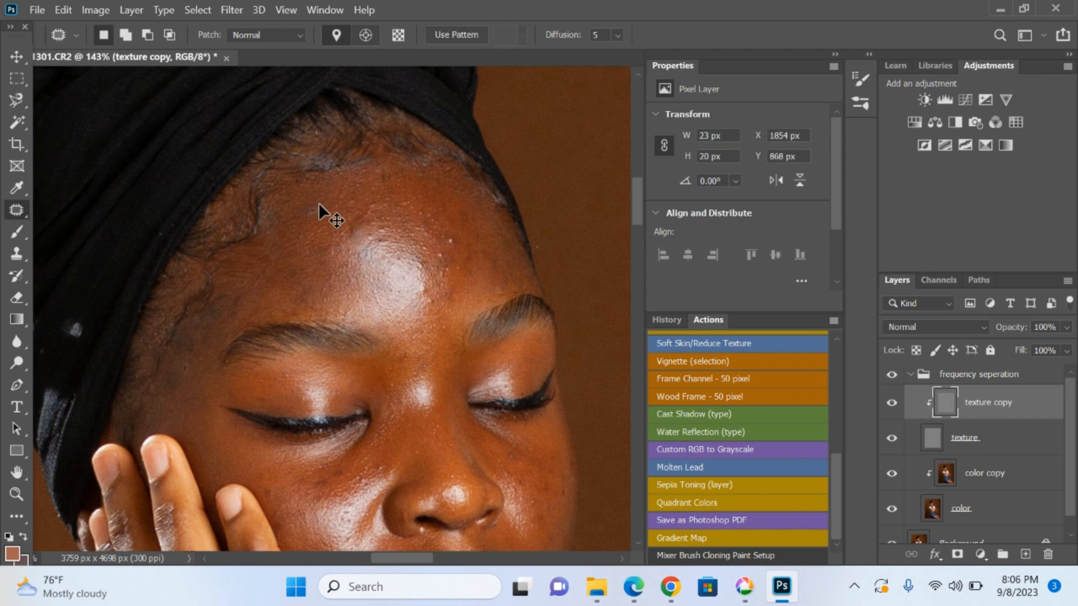
pyautogui.hotkey('ctrl', 'd')
pyautogui.moveTo(359, 223); pyautogui.dragTo(360, 224)
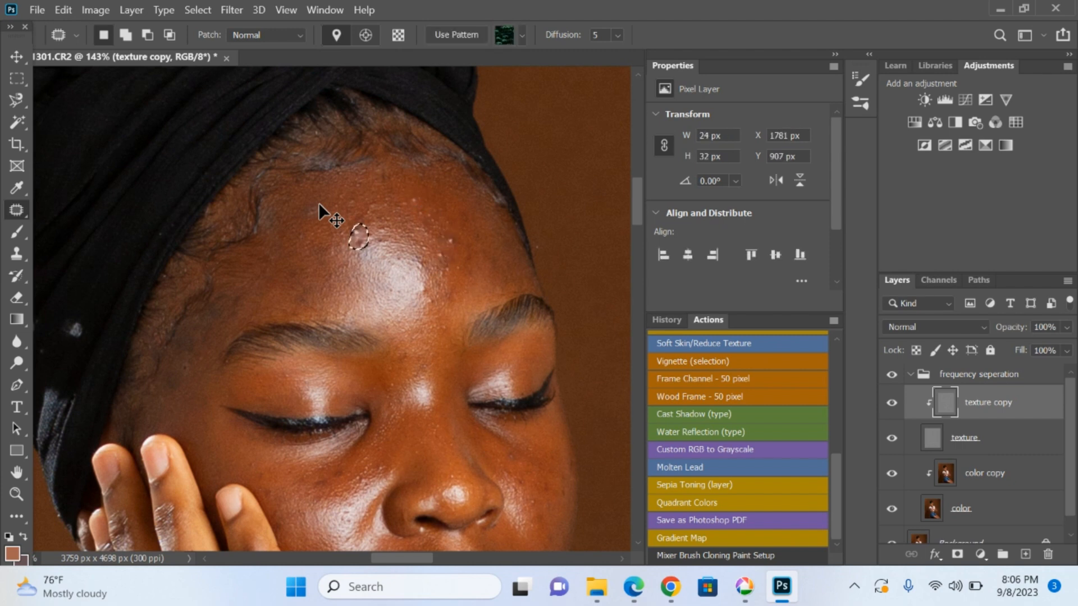
pyautogui.click(385, 294)
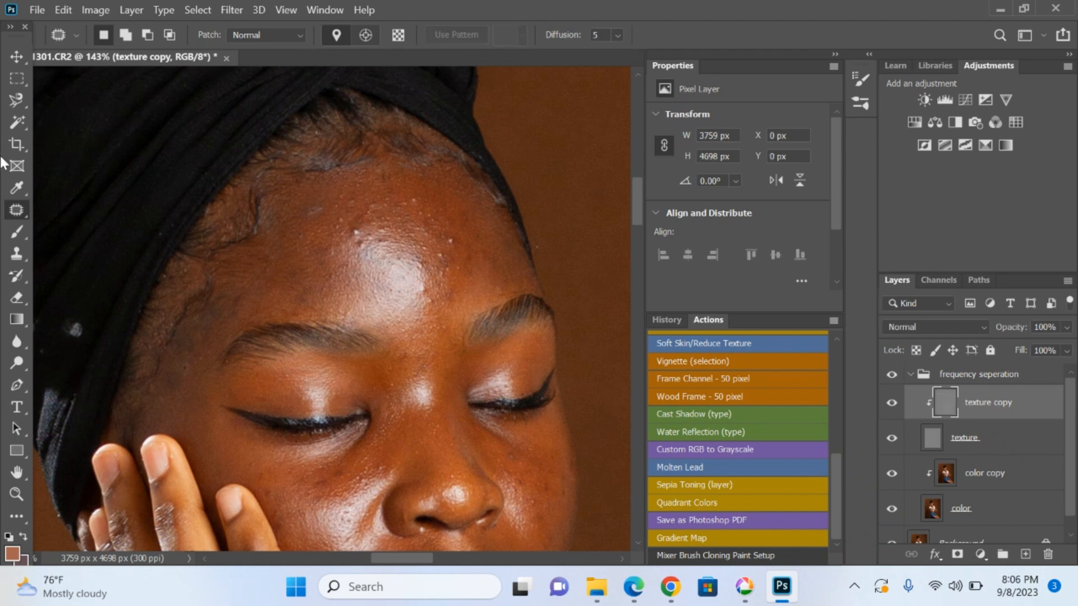
# Try the Spot Healing Brush with a smaller 15 px tip on the small blemishes across the forehead
pyautogui.rightClick(25, 207)
pyautogui.click(72, 210)
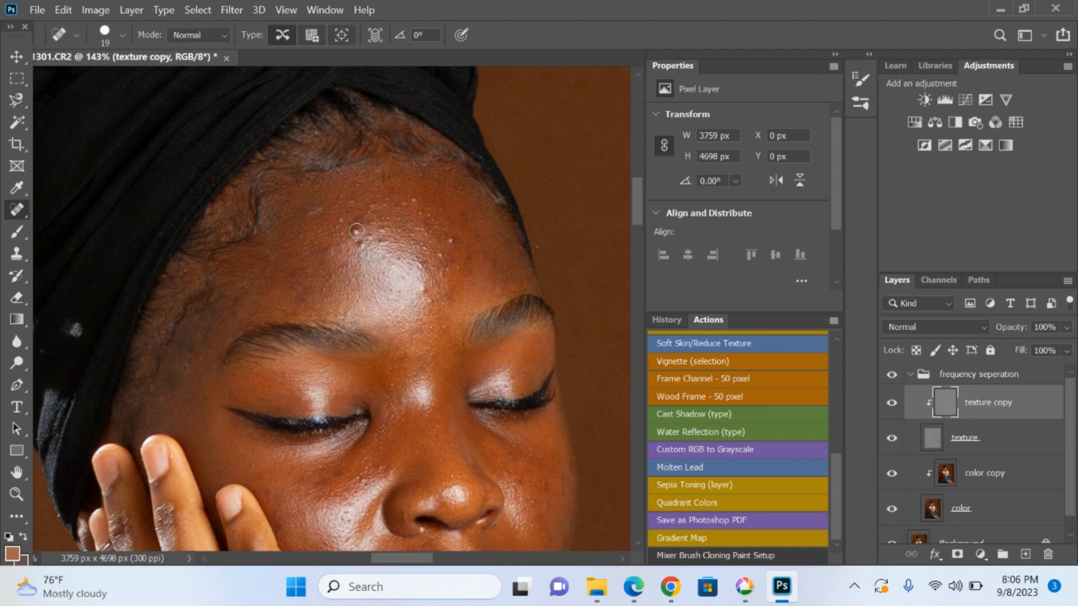
pyautogui.press('[')
pyautogui.click(355, 232)
pyautogui.click(451, 241)
pyautogui.click(421, 260)
pyautogui.click(439, 267)
pyautogui.click(455, 265)
# Compare the Clone Stamp with the healing tools and cycle through the healing group, ending on the Patch tool
pyautogui.click(22, 256)
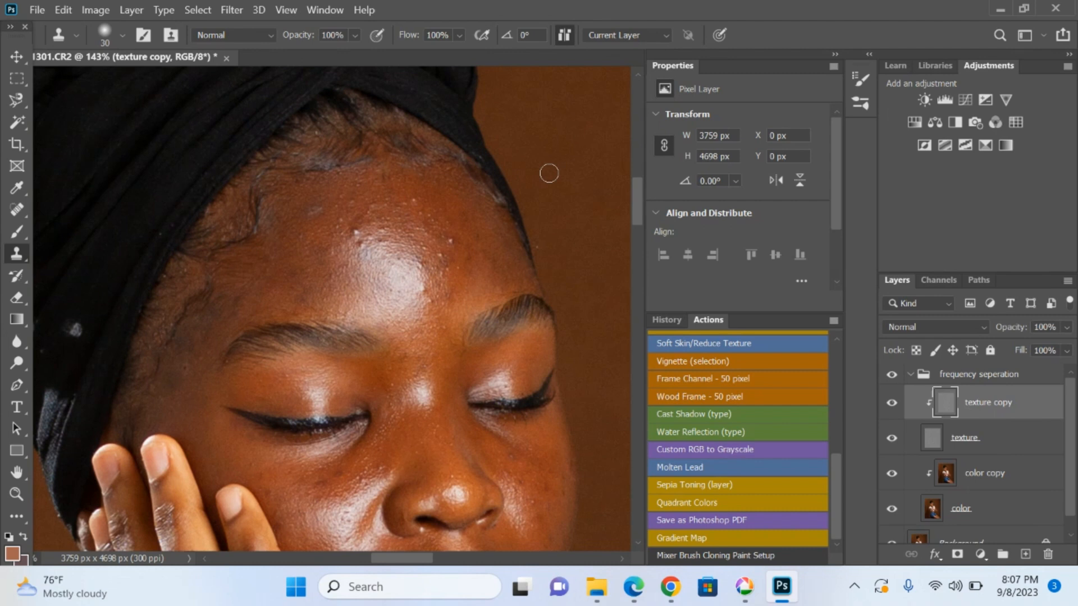
pyautogui.click(20, 214)
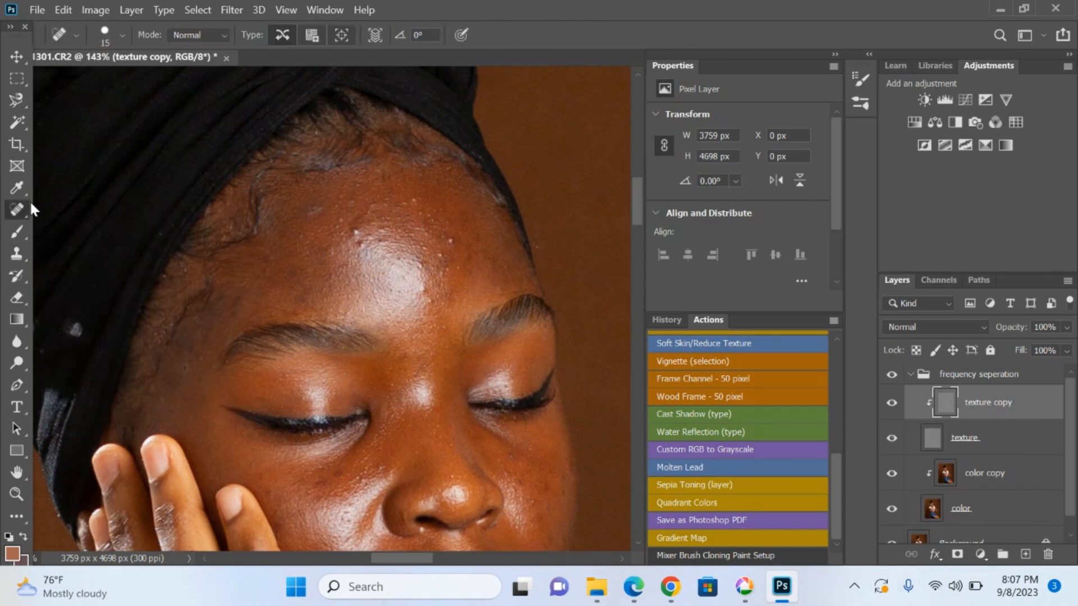
pyautogui.rightClick(23, 206)
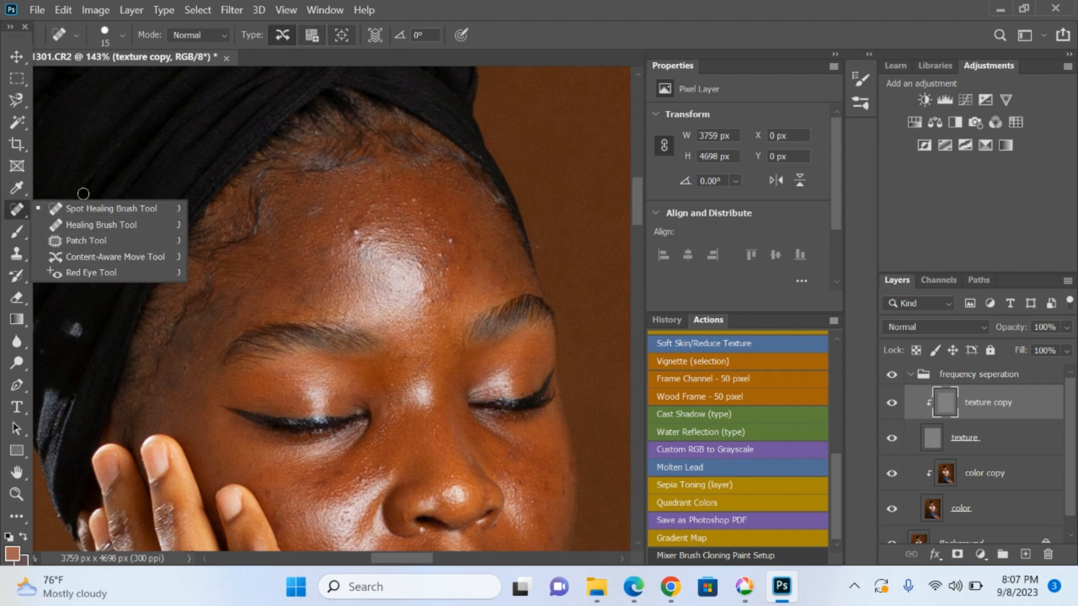
pyautogui.click(18, 210)
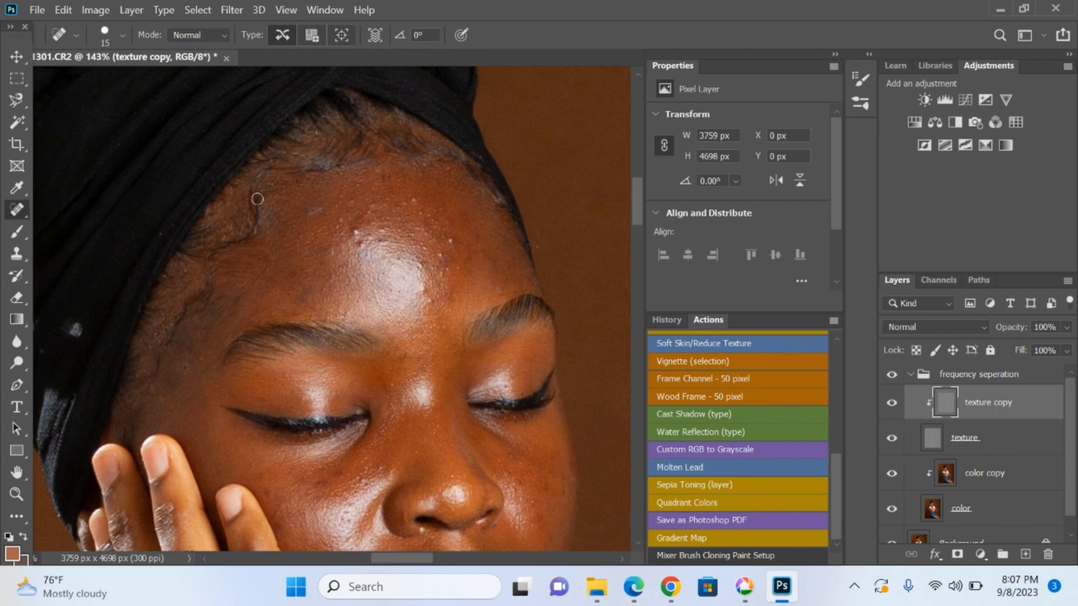
pyautogui.hotkey('shift', 'j')
pyautogui.hotkey('shift', 'j')
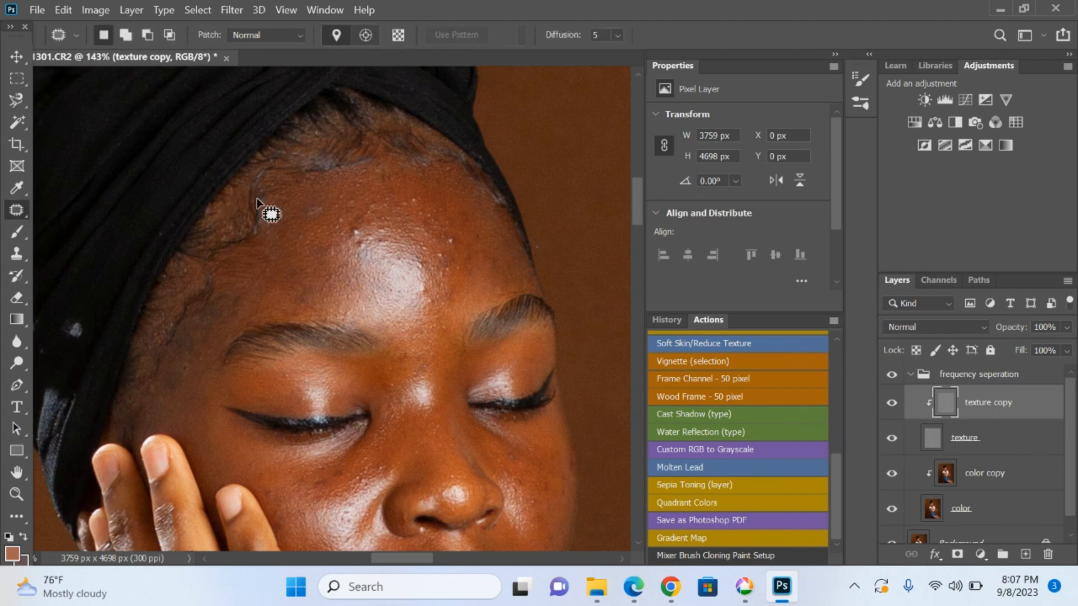
pyautogui.hotkey('shift', 'j')
pyautogui.hotkey('shift', 'j')
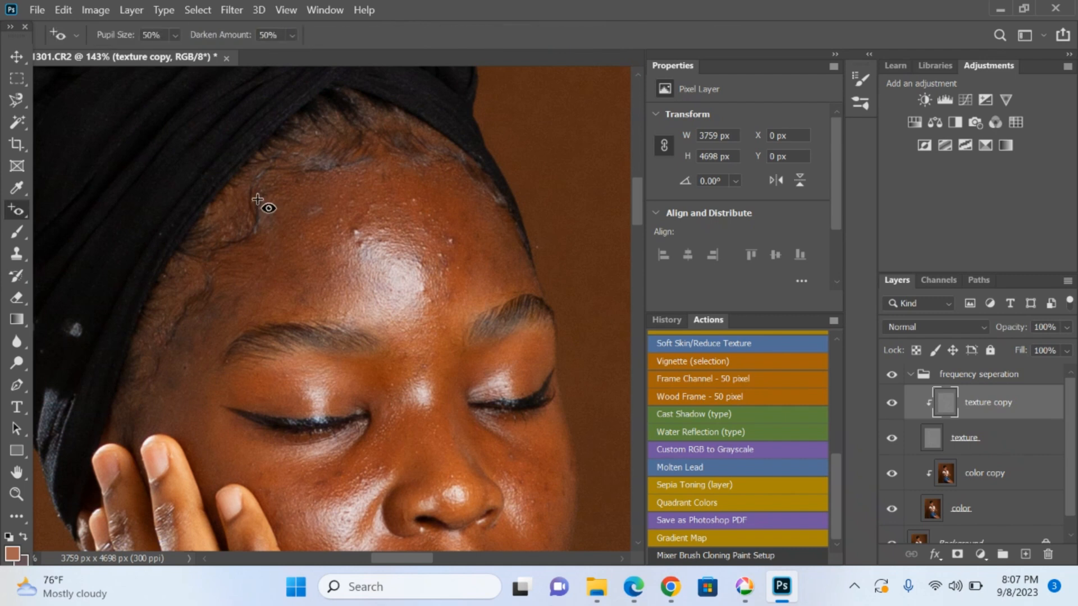
pyautogui.hotkey('shift', 'j')
pyautogui.hotkey('shift', 'j')
pyautogui.hotkey('shift', 'j')
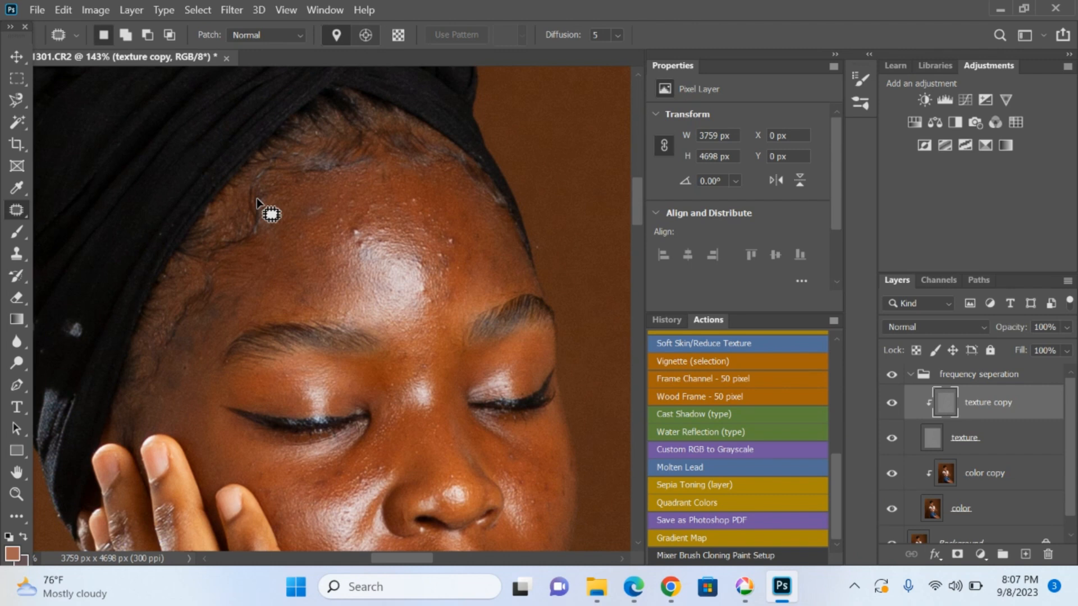
# Activate the Clone Stamp at brush size 20 and clone clean texture onto the forehead just above the brows
pyautogui.press('s')
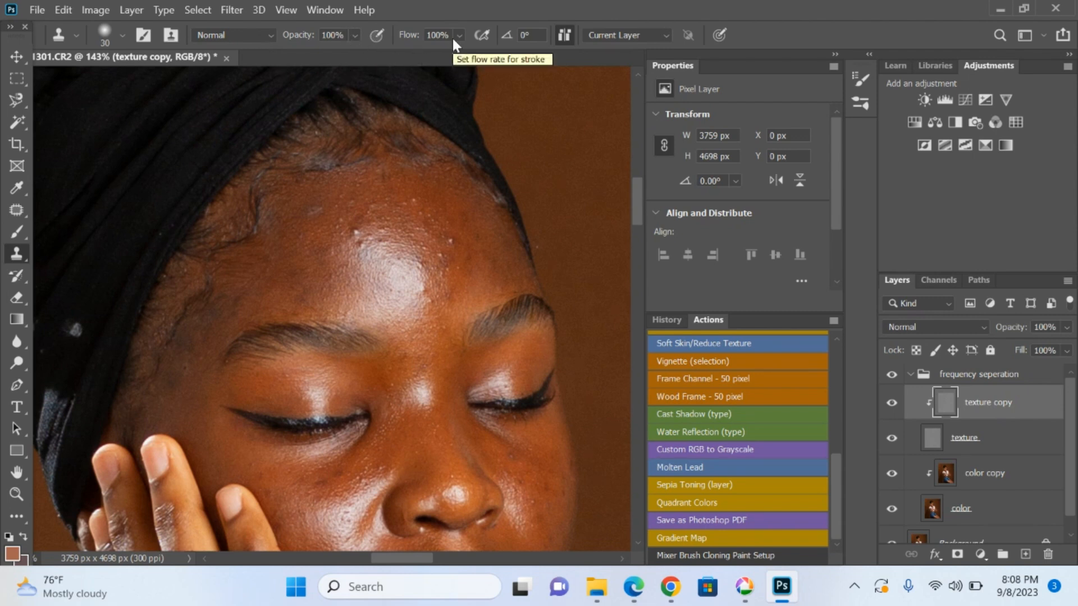
pyautogui.keyDown('alt'); pyautogui.click(355, 266); pyautogui.keyUp('alt')
pyautogui.press('[')
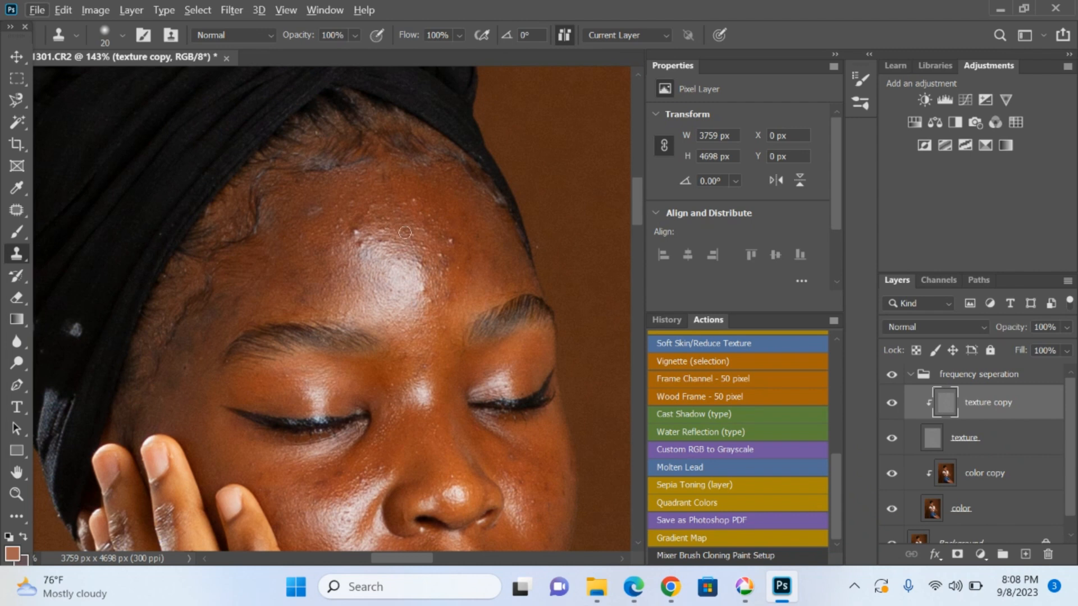
pyautogui.keyDown('alt'); pyautogui.click(438, 314); pyautogui.keyUp('alt')
pyautogui.click(435, 303)
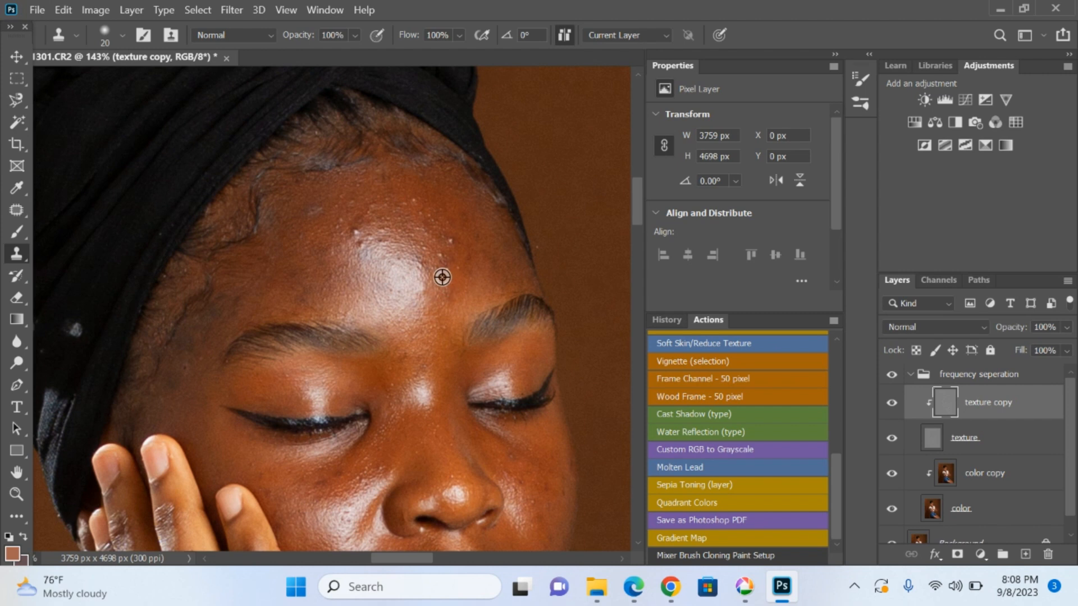
# Clone clean skin texture over the blemishes on the forehead beside the bright highlight
pyautogui.keyDown('alt'); pyautogui.click(430, 320); pyautogui.keyUp('alt')
pyautogui.keyDown('alt'); pyautogui.click(405, 232); pyautogui.keyUp('alt')
pyautogui.keyDown('alt'); pyautogui.click(416, 245); pyautogui.keyUp('alt')
pyautogui.click(440, 254)
pyautogui.keyDown('alt'); pyautogui.click(442, 234); pyautogui.keyUp('alt')
pyautogui.click(450, 241)
# Clone nearby texture over the remaining spots on the upper forehead and around the forehead highlight
pyautogui.keyDown('alt'); pyautogui.click(450, 229); pyautogui.keyUp('alt')
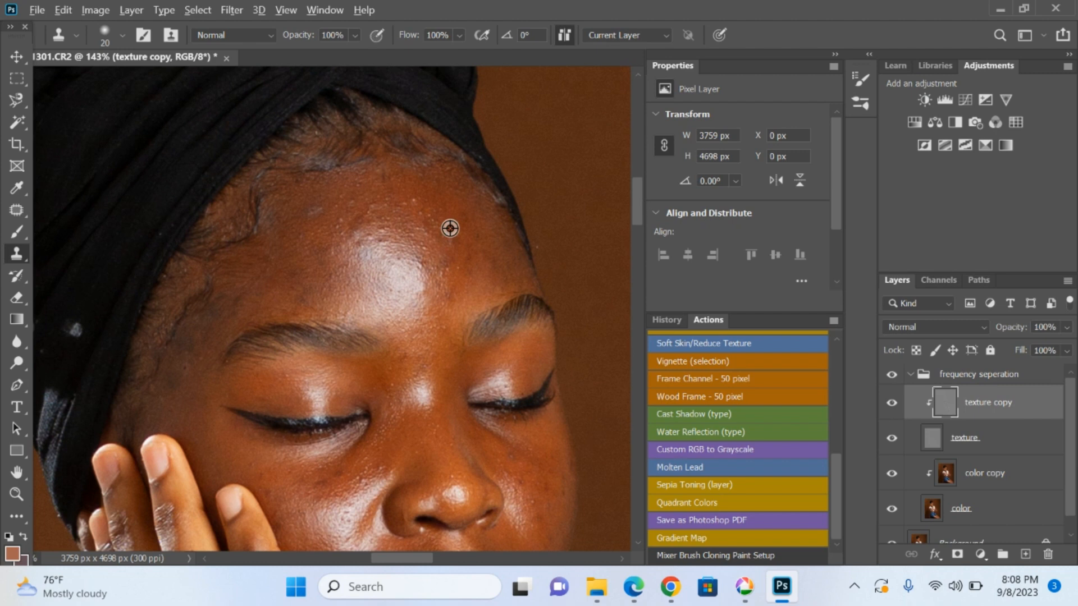
pyautogui.click(419, 205)
pyautogui.keyDown('alt'); pyautogui.click(427, 207); pyautogui.keyUp('alt')
pyautogui.click(423, 216)
pyautogui.keyDown('alt'); pyautogui.click(438, 244); pyautogui.keyUp('alt')
pyautogui.click(434, 272)
pyautogui.keyDown('alt'); pyautogui.click(357, 223); pyautogui.keyUp('alt')
pyautogui.click(344, 222)
pyautogui.click(440, 290)
# Clone clean skin texture over the rough spots under the eyes and on both cheeks
pyautogui.moveTo(418, 347); pyautogui.dragTo(448, 201)
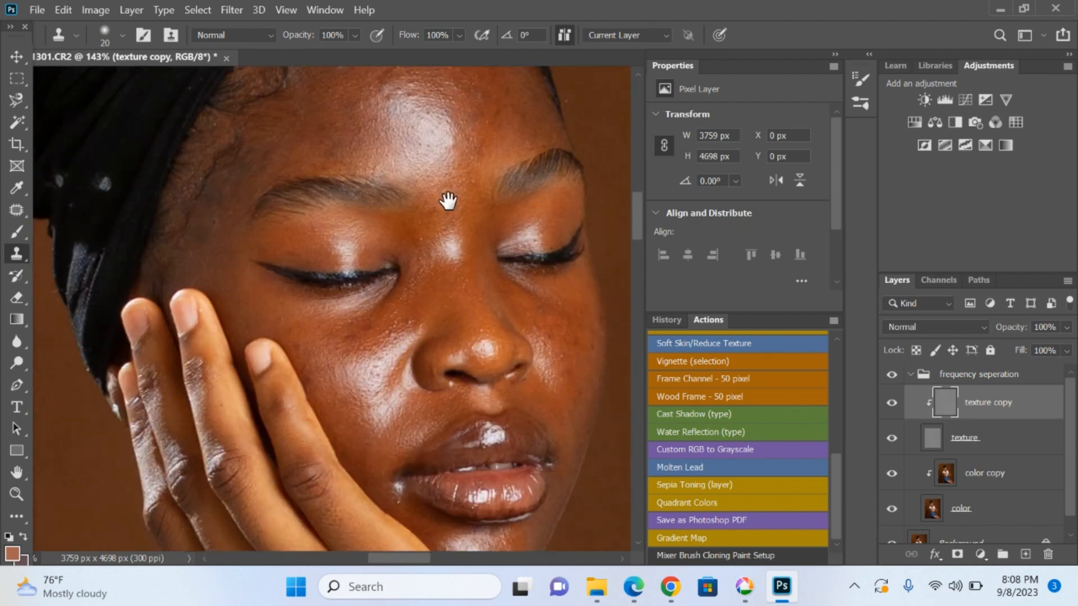
pyautogui.keyDown('alt'); pyautogui.click(394, 351); pyautogui.keyUp('alt')
pyautogui.click(392, 334)
pyautogui.keyDown('alt'); pyautogui.click(410, 326); pyautogui.keyUp('alt')
pyautogui.click(424, 306)
pyautogui.keyDown('alt'); pyautogui.click(560, 319); pyautogui.keyUp('alt')
pyautogui.click(543, 321)
pyautogui.keyDown('alt'); pyautogui.click(571, 322); pyautogui.keyUp('alt')
pyautogui.click(557, 357)
pyautogui.click(585, 343)
# Clone clean skin texture over the small marks on the neck near the shirt collar
pyautogui.moveTo(503, 301); pyautogui.dragTo(452, 312)
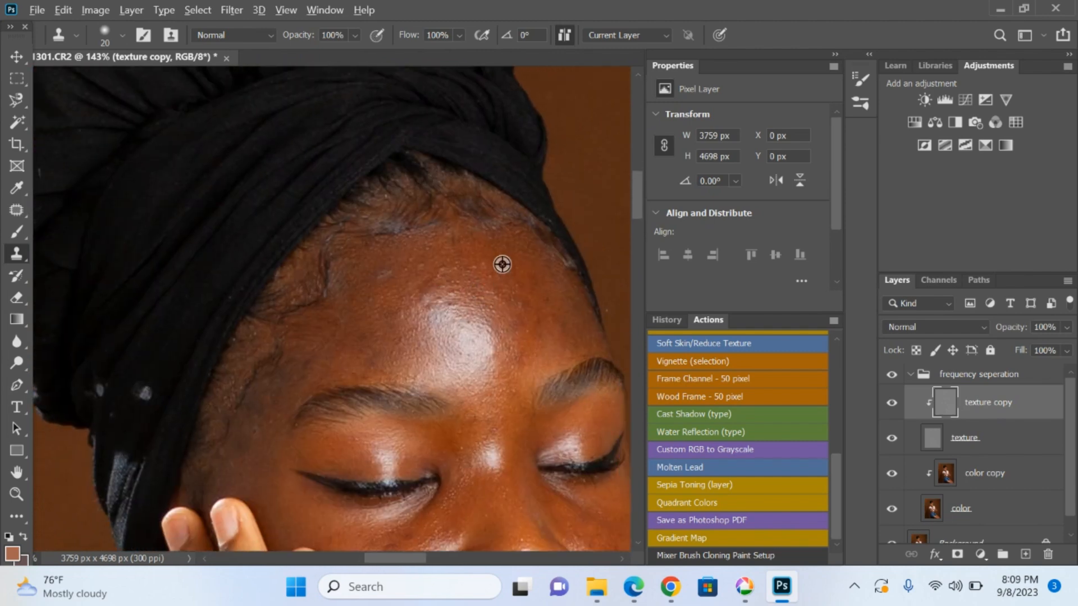
pyautogui.scroll(-2, 453, 276)
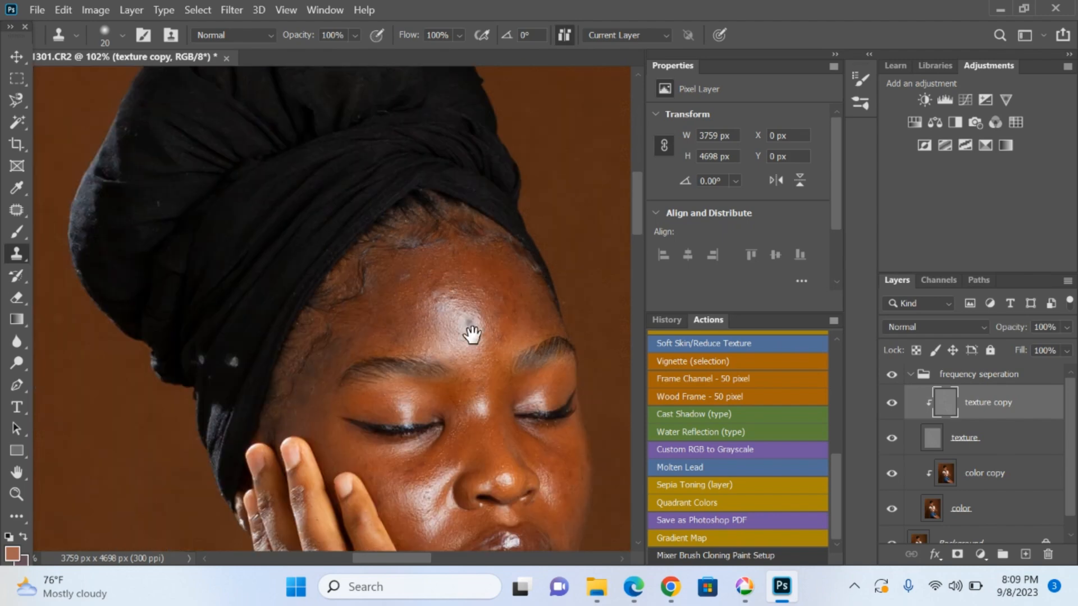
pyautogui.scroll(-1, 471, 335)
pyautogui.scroll(-1, 446, 326)
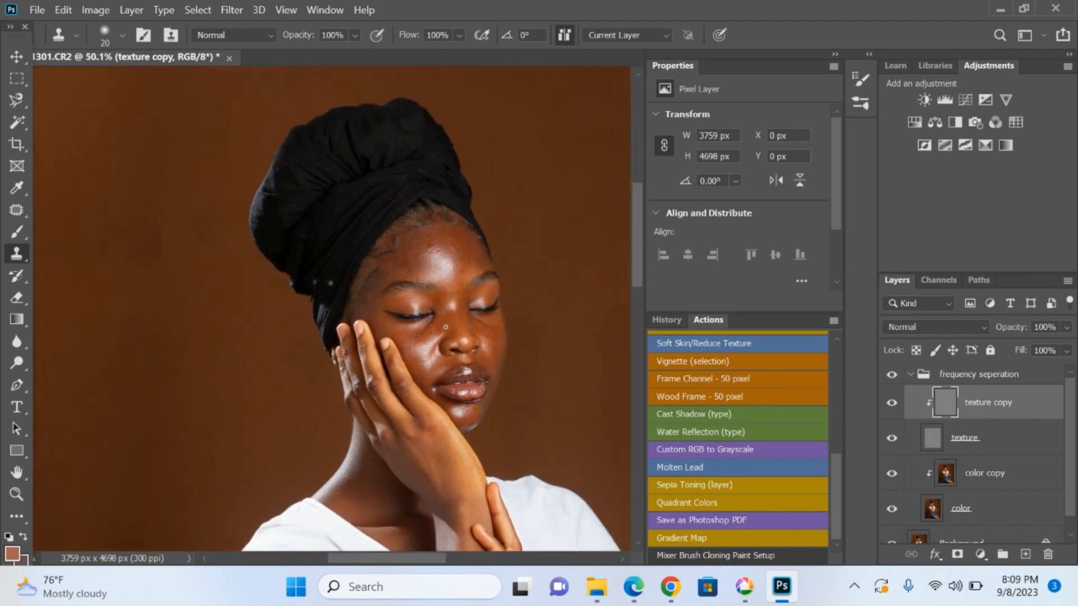
pyautogui.scroll(-2, 447, 325)
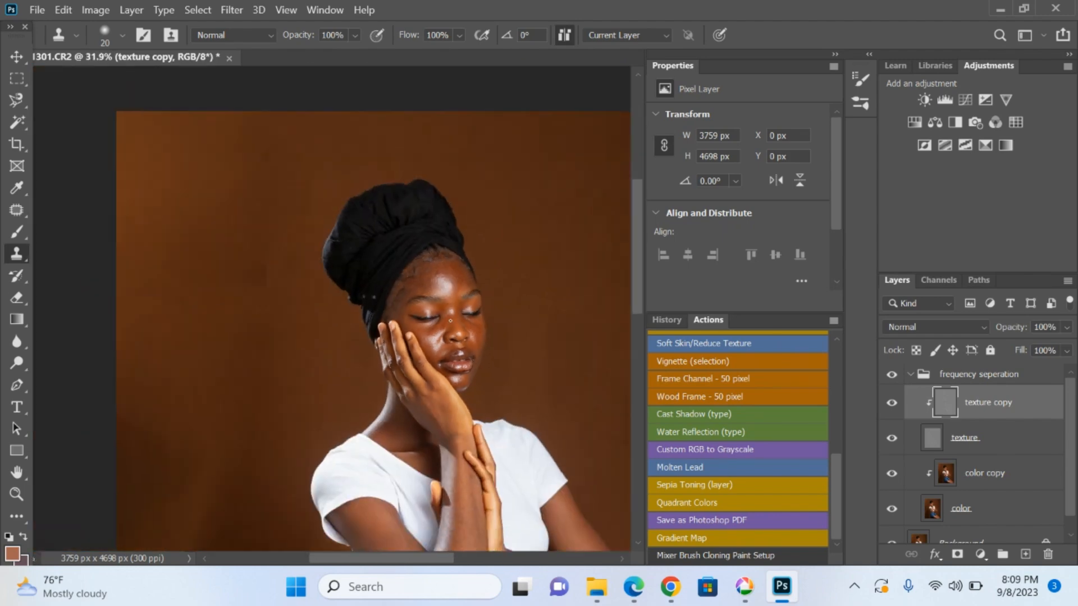
pyautogui.scroll(3, 324, 406)
pyautogui.scroll(3, 324, 406)
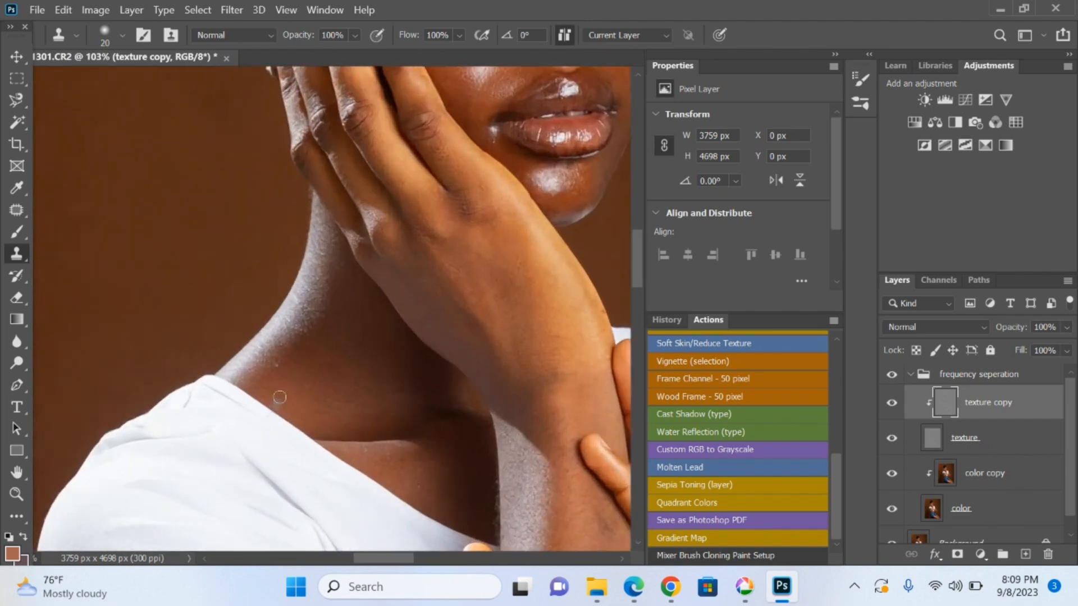
pyautogui.keyDown('alt'); pyautogui.click(296, 366); pyautogui.keyUp('alt')
pyautogui.moveTo(318, 317)
pyautogui.mouseDown()
pyautogui.moveTo(324, 288)
pyautogui.moveTo(337, 315)
pyautogui.mouseUp()
# Examine the skin texture on the hand, arms and midriff, enlarging the Clone Stamp brush to 40
pyautogui.scroll(-2, 337, 315)
pyautogui.scroll(3, 457, 236)
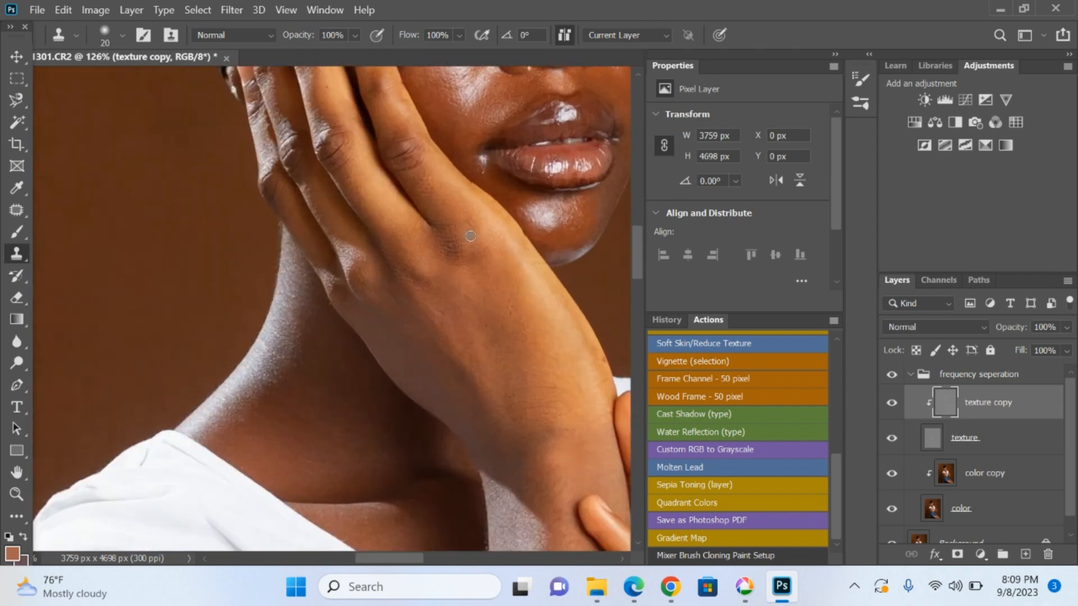
pyautogui.scroll(-3, 474, 230)
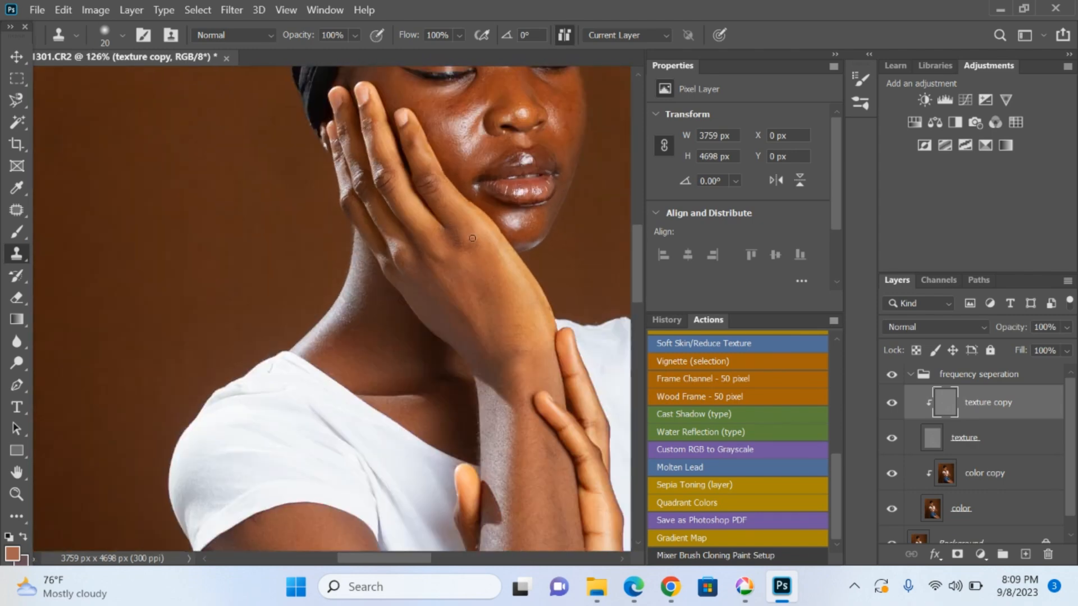
pyautogui.moveTo(493, 308); pyautogui.dragTo(479, 168)
pyautogui.moveTo(469, 426)
pyautogui.mouseDown()
pyautogui.moveTo(464, 354)
pyautogui.moveTo(486, 440)
pyautogui.moveTo(104, 291)
pyautogui.moveTo(200, 416)
pyautogui.mouseUp()
pyautogui.scroll(5, 463, 354)
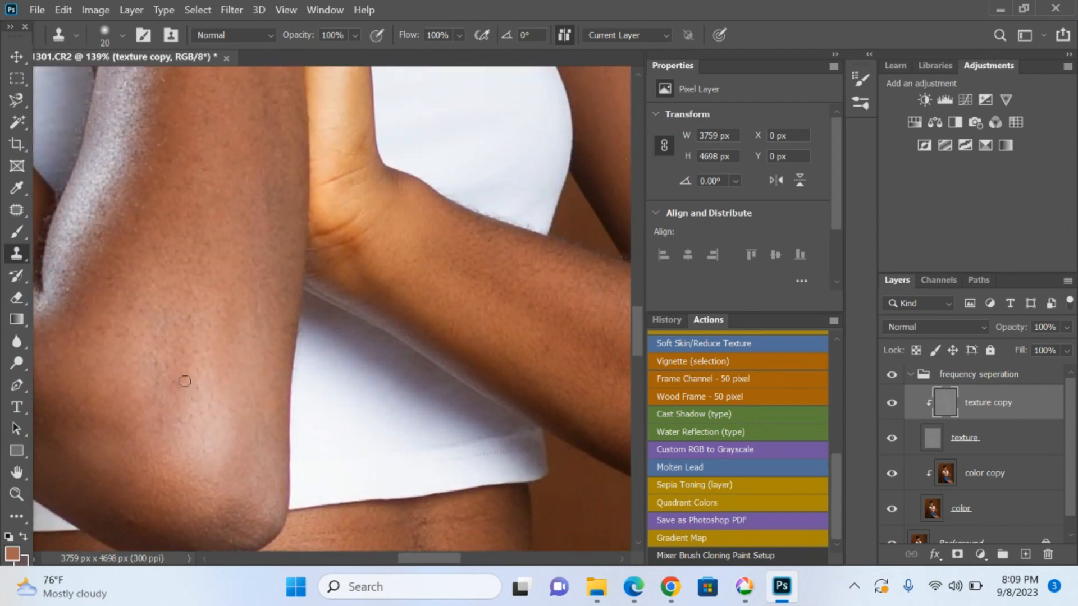
pyautogui.moveTo(445, 313); pyautogui.dragTo(212, 257)
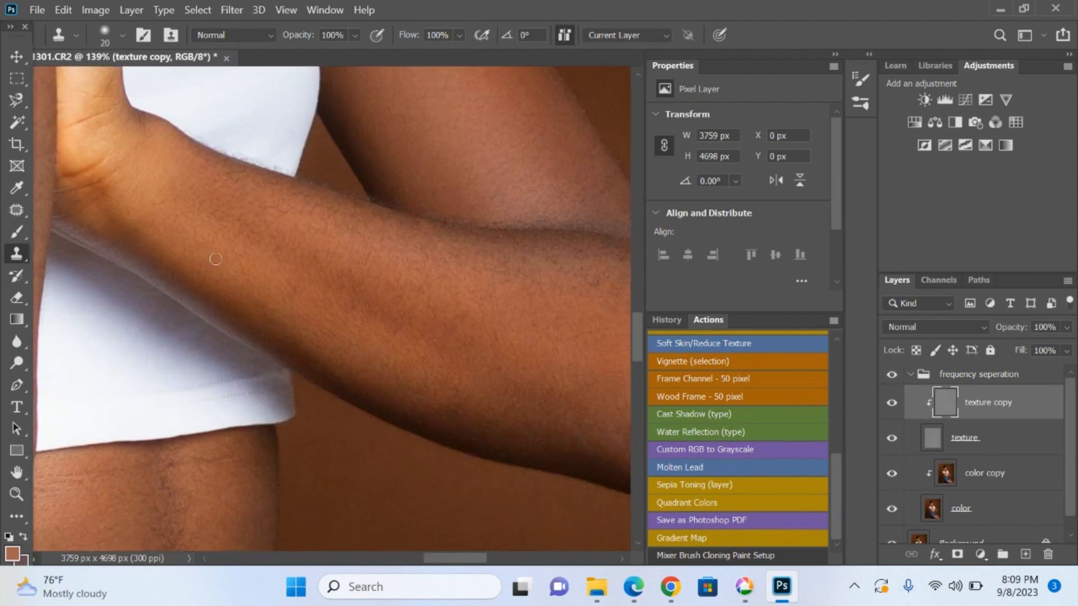
pyautogui.moveTo(479, 281); pyautogui.dragTo(410, 219)
pyautogui.scroll(-5, 336, 377)
pyautogui.moveTo(328, 390); pyautogui.dragTo(388, 284)
pyautogui.scroll(6, 469, 168)
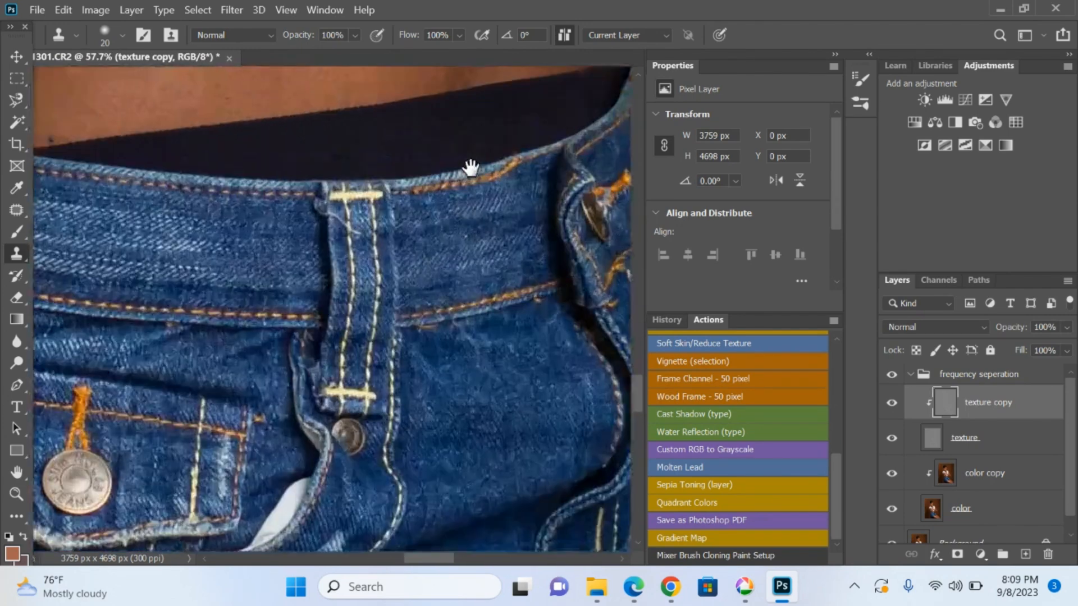
pyautogui.scroll(3, 392, 461)
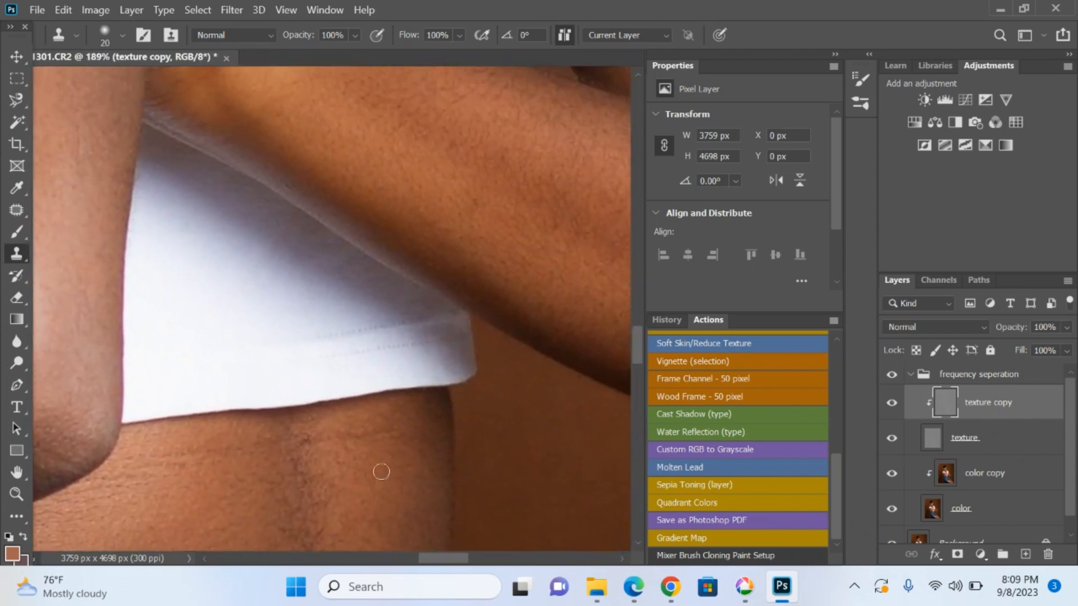
pyautogui.press(']')
pyautogui.press(']')
pyautogui.moveTo(370, 470); pyautogui.dragTo(416, 292)
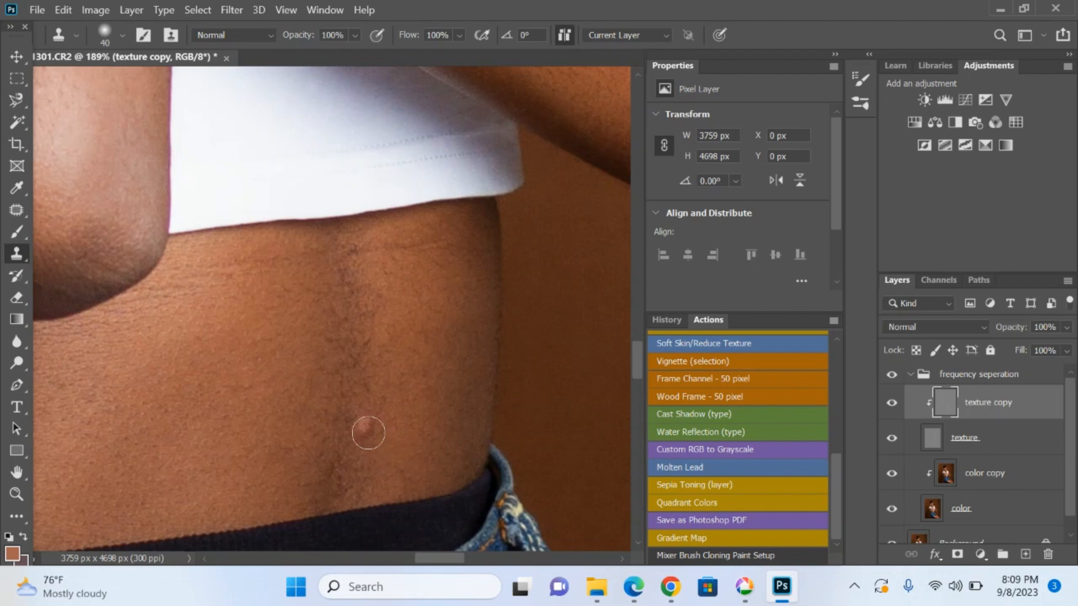
# Examine the arms, face and legs up close and check the retouched portrait as a whole
pyautogui.scroll(-1, 368, 432)
pyautogui.scroll(-6, 368, 432)
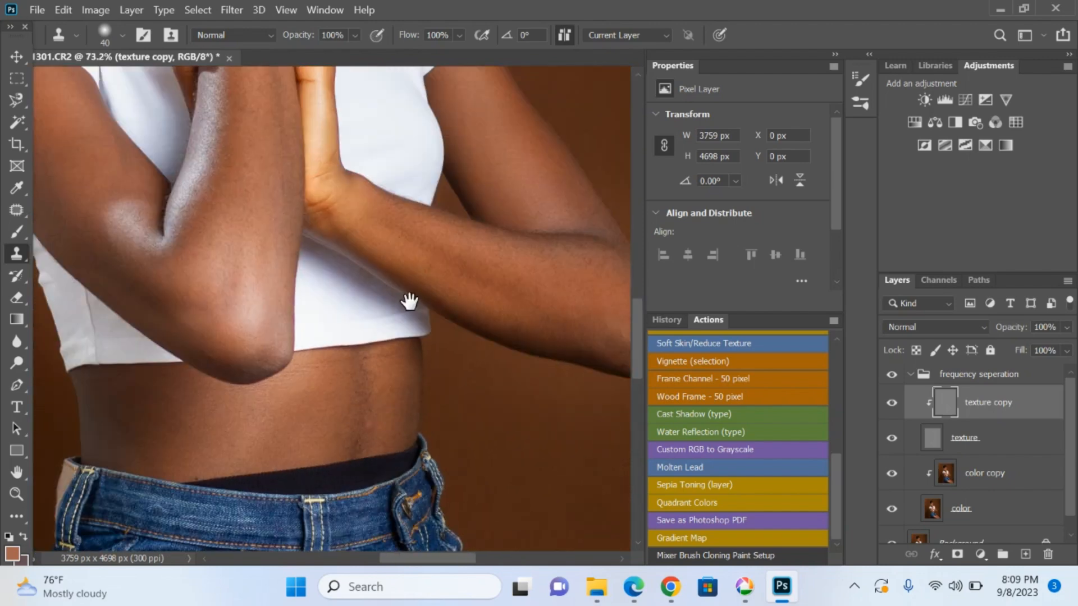
pyautogui.moveTo(410, 302); pyautogui.dragTo(411, 591)
pyautogui.moveTo(348, 304); pyautogui.dragTo(373, 374)
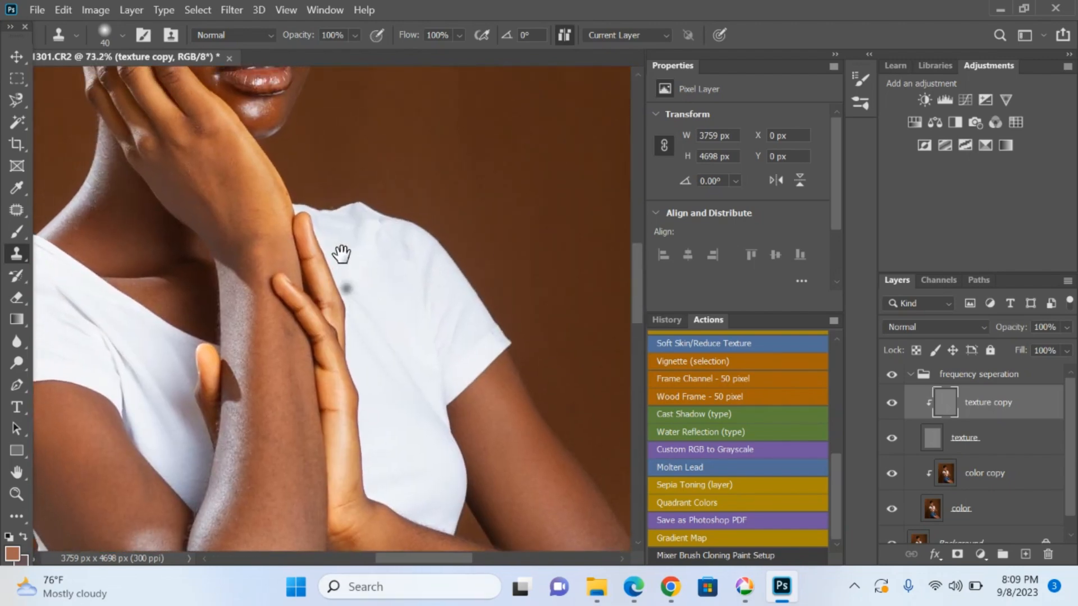
pyautogui.moveTo(344, 250); pyautogui.dragTo(357, 436)
pyautogui.scroll(-2, 331, 339)
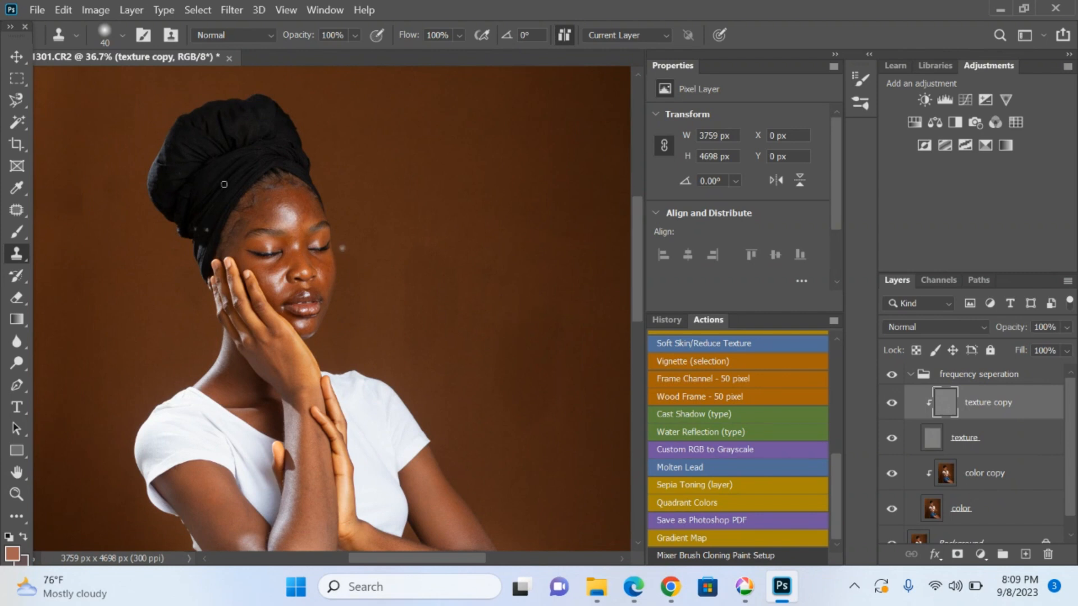
pyautogui.scroll(3, 314, 197)
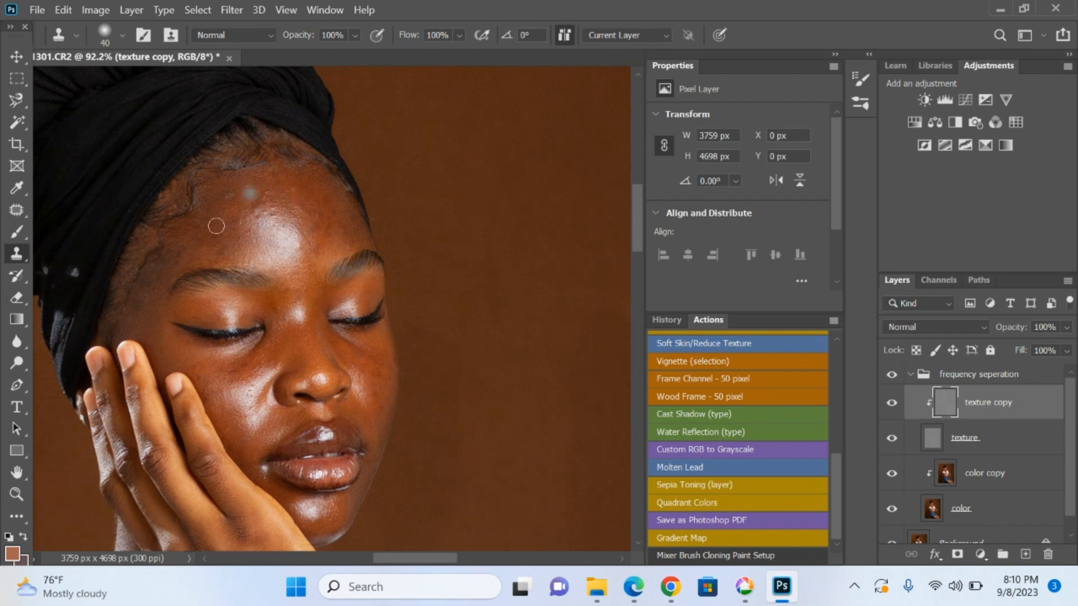
pyautogui.scroll(-5, 258, 250)
pyautogui.scroll(-3, 259, 250)
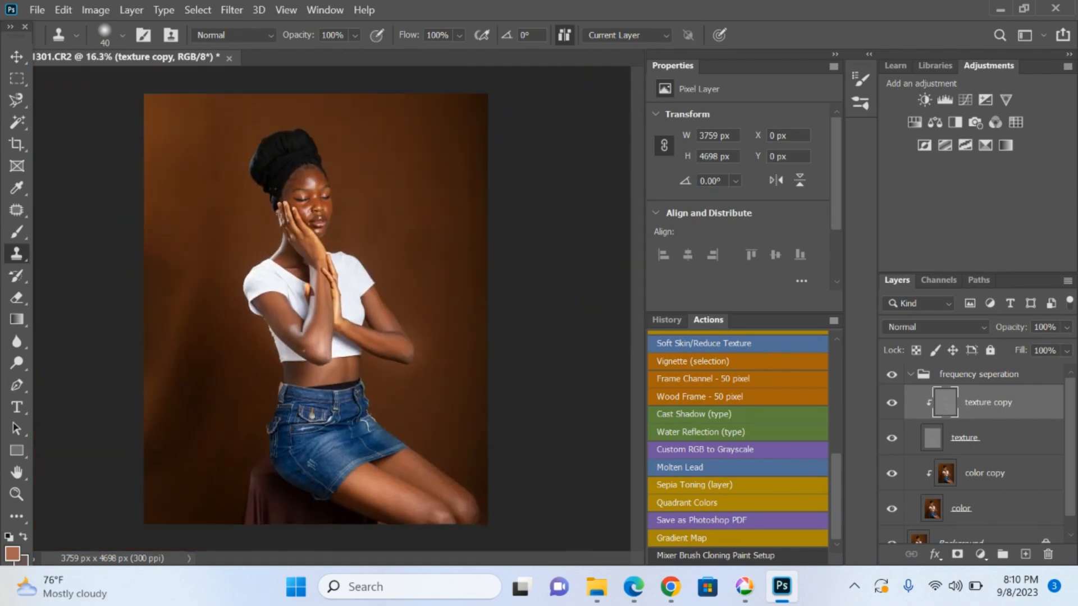
pyautogui.scroll(5, 428, 539)
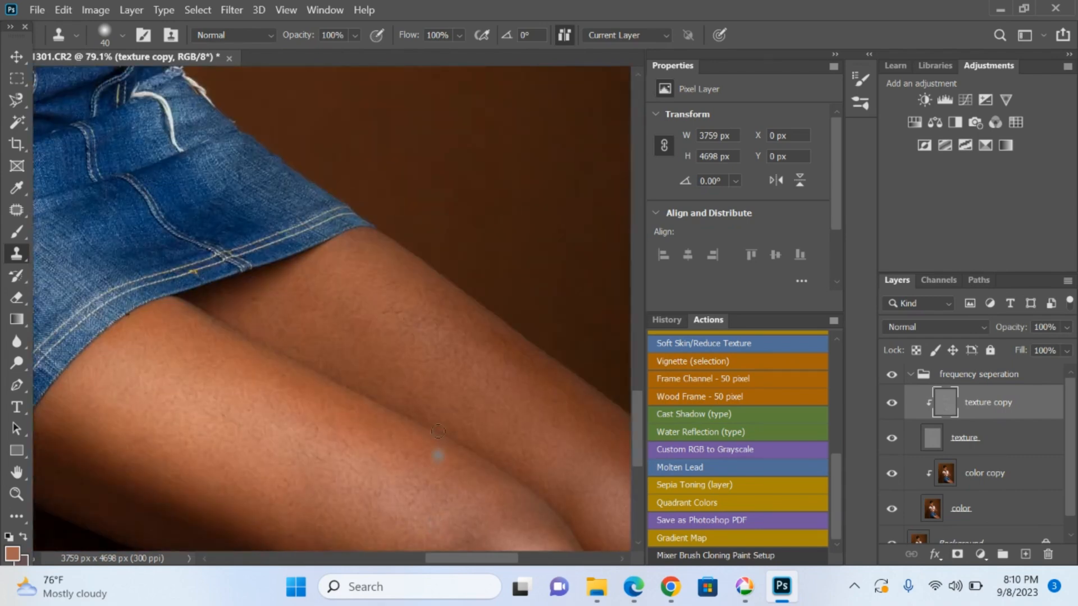
pyautogui.scroll(-4, 435, 431)
pyautogui.scroll(-2, 435, 431)
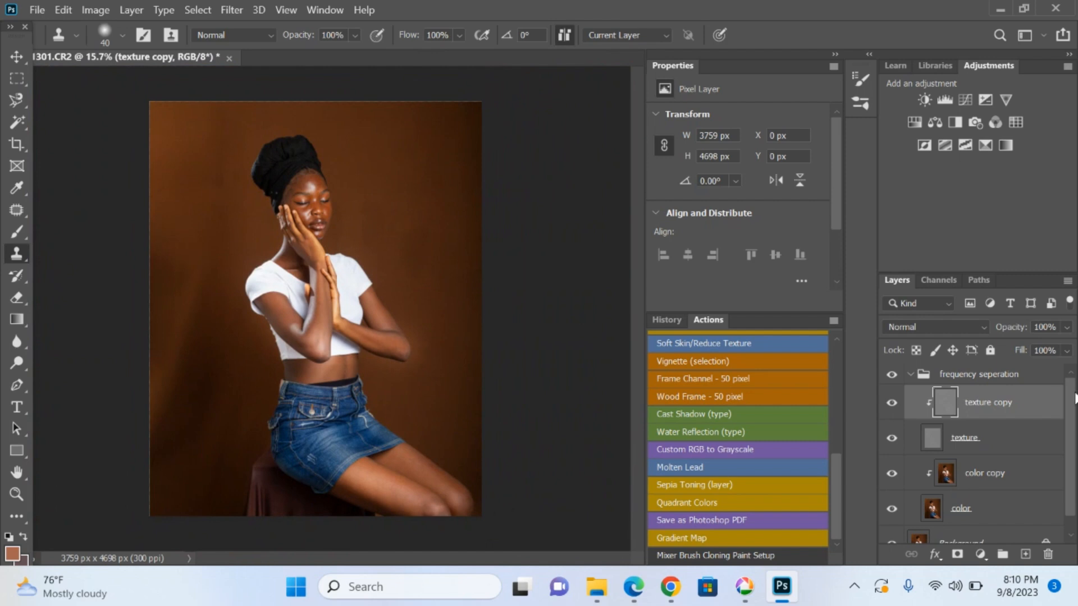
# Compare the color copy and texture copy layers, keeping texture copy active
pyautogui.click(1002, 474)
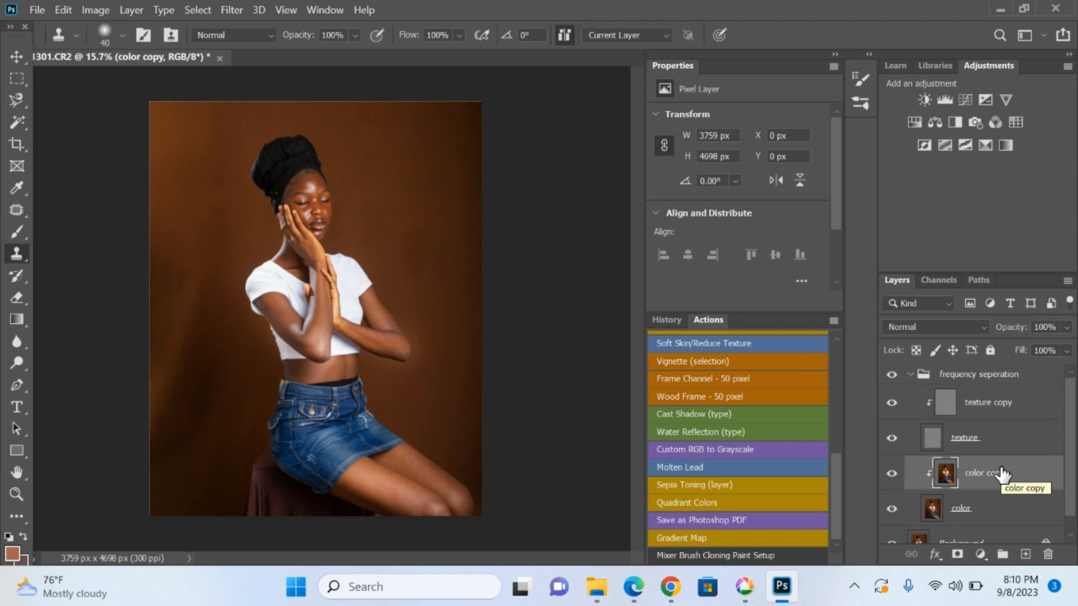
pyautogui.click(995, 409)
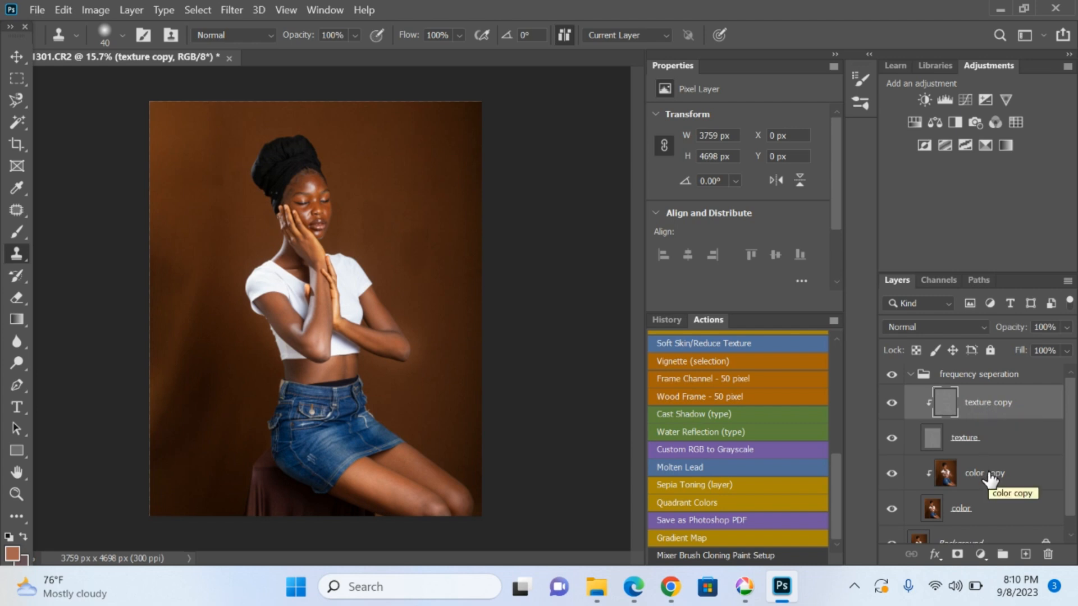
pyautogui.scroll(5, 294, 237)
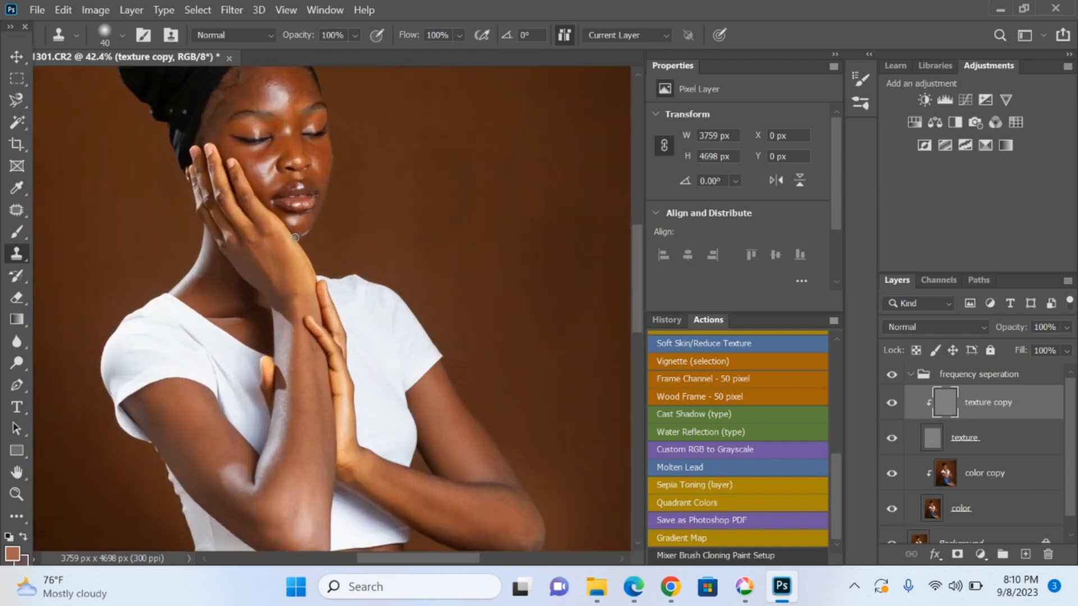
# Make the color copy layer active and switch to the Mixer Brush tool
pyautogui.scroll(-5, 298, 236)
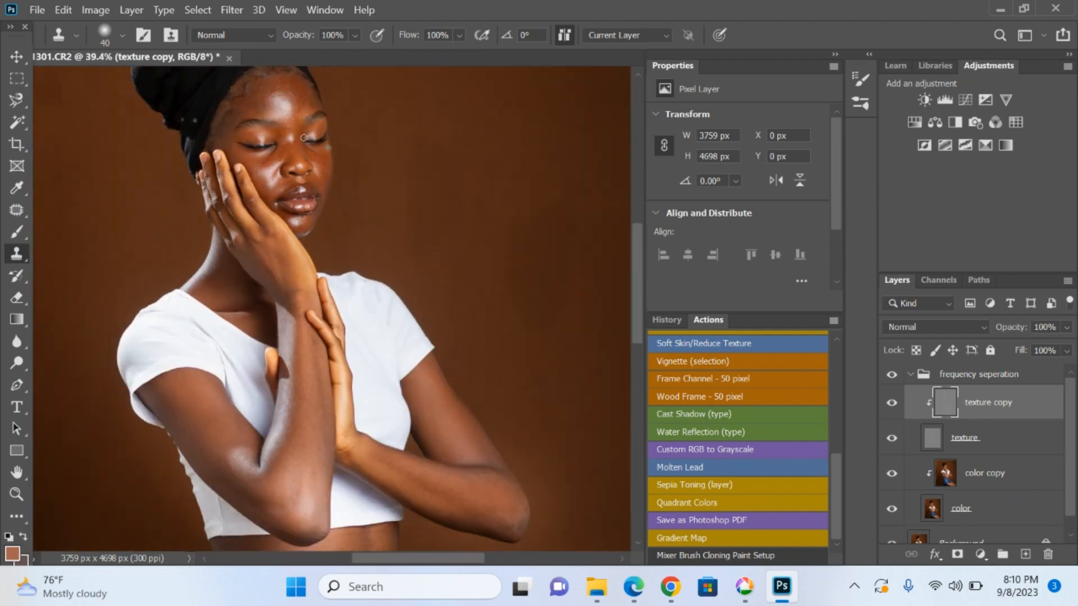
pyautogui.scroll(5, 226, 159)
pyautogui.scroll(2, 269, 174)
pyautogui.scroll(-4, 336, 187)
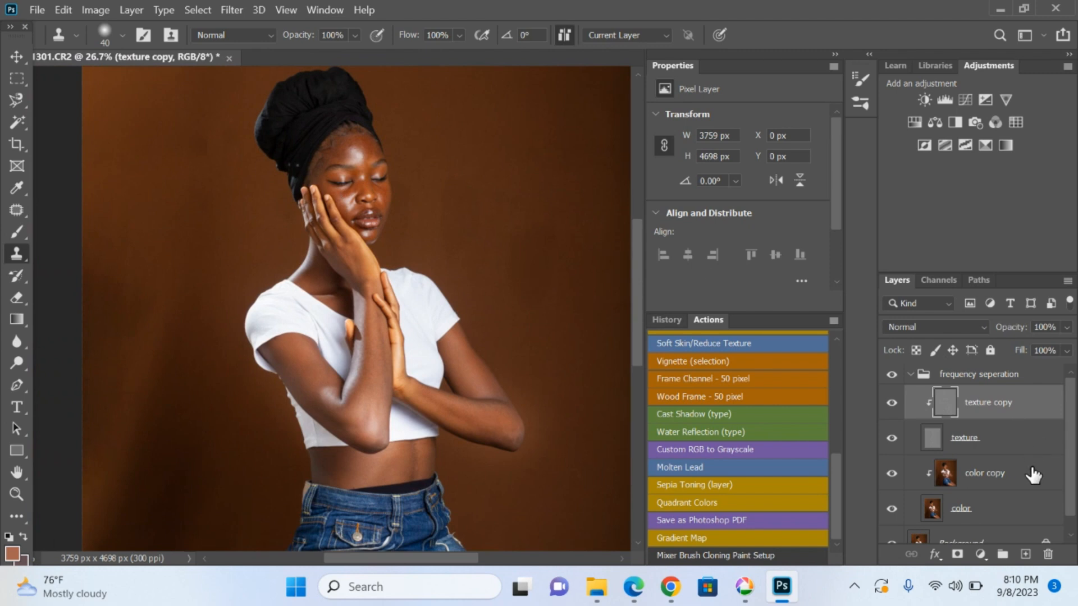
pyautogui.click(1033, 475)
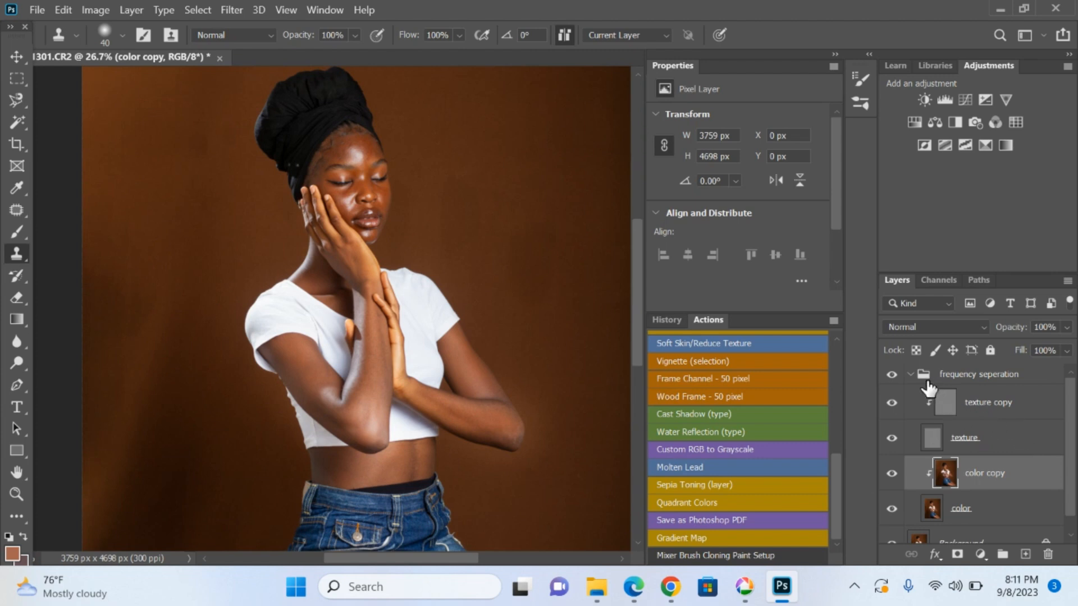
pyautogui.click(13, 514)
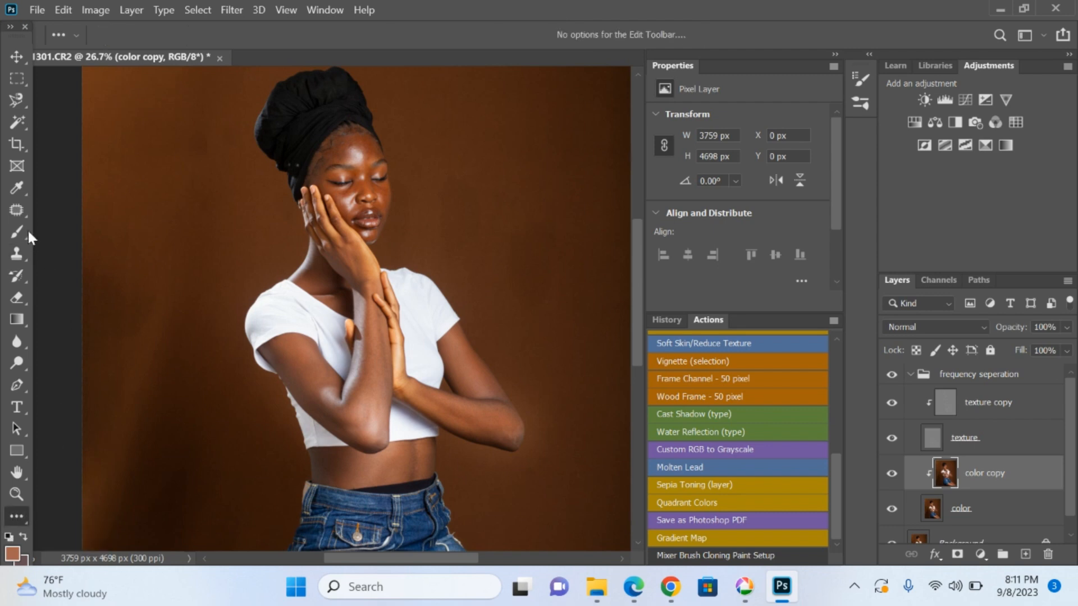
pyautogui.moveTo(25, 224); pyautogui.dragTo(97, 277)
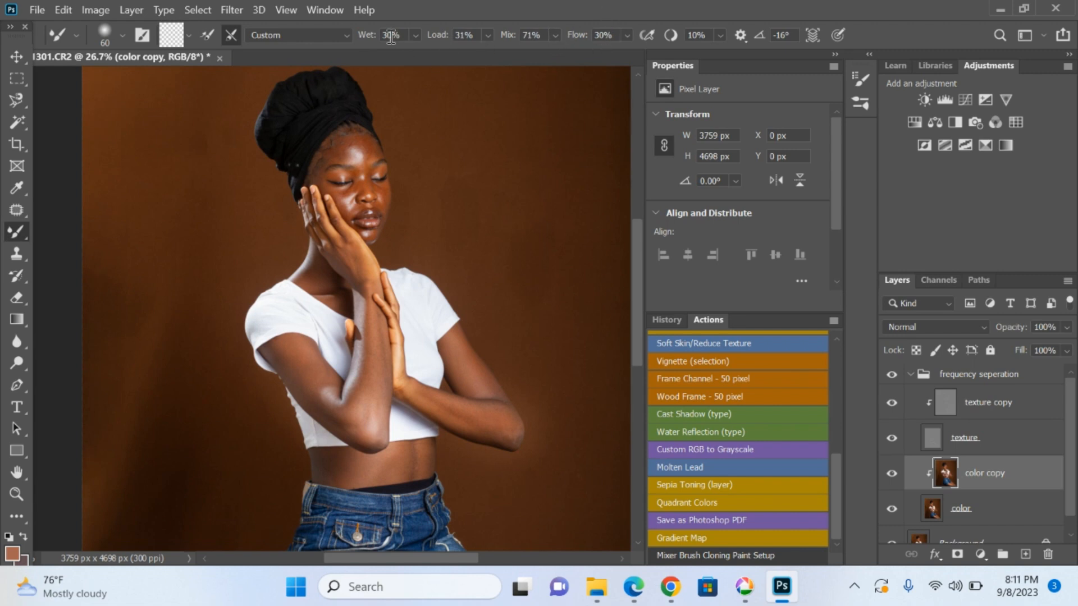
# Set the Mixer Brush load to 30% and its mix to 60%
pyautogui.click(479, 34)
pyautogui.write('30')
pyautogui.press('Return')
pyautogui.click(530, 34)
pyautogui.write('60')
pyautogui.press('Return')
# Load the Mixer Brush, turn on loading after each stroke, and set its paint color to f7f1ef
pyautogui.scroll(5, 337, 149)
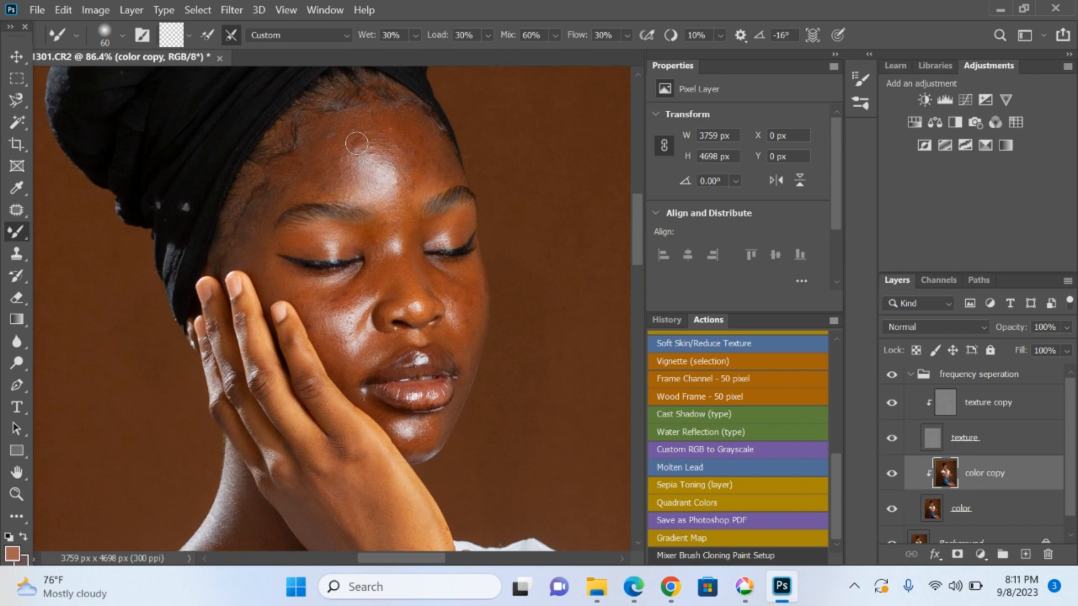
pyautogui.click(190, 32)
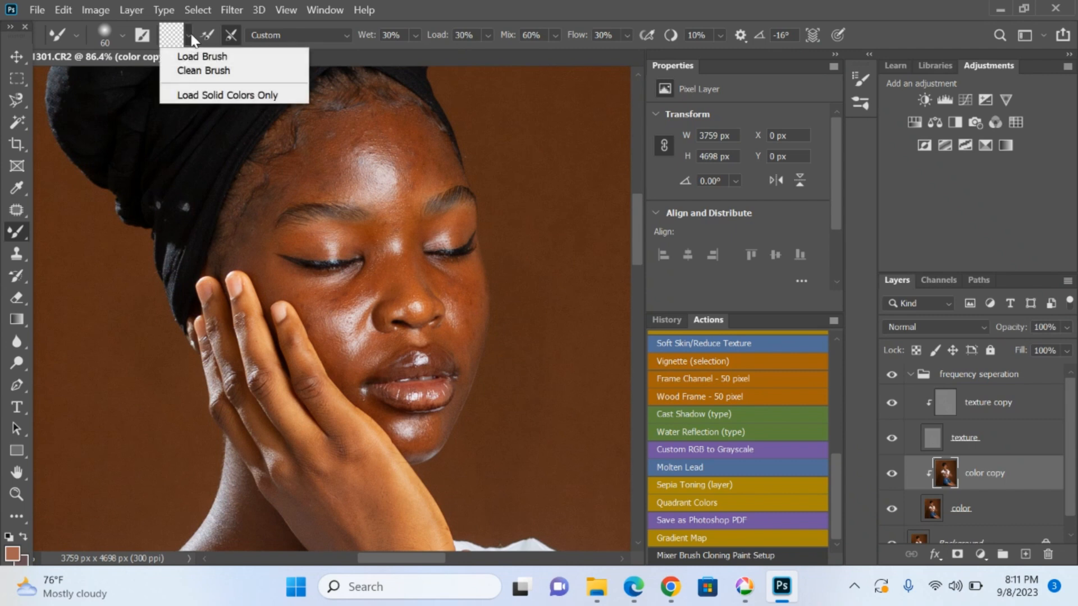
pyautogui.click(231, 56)
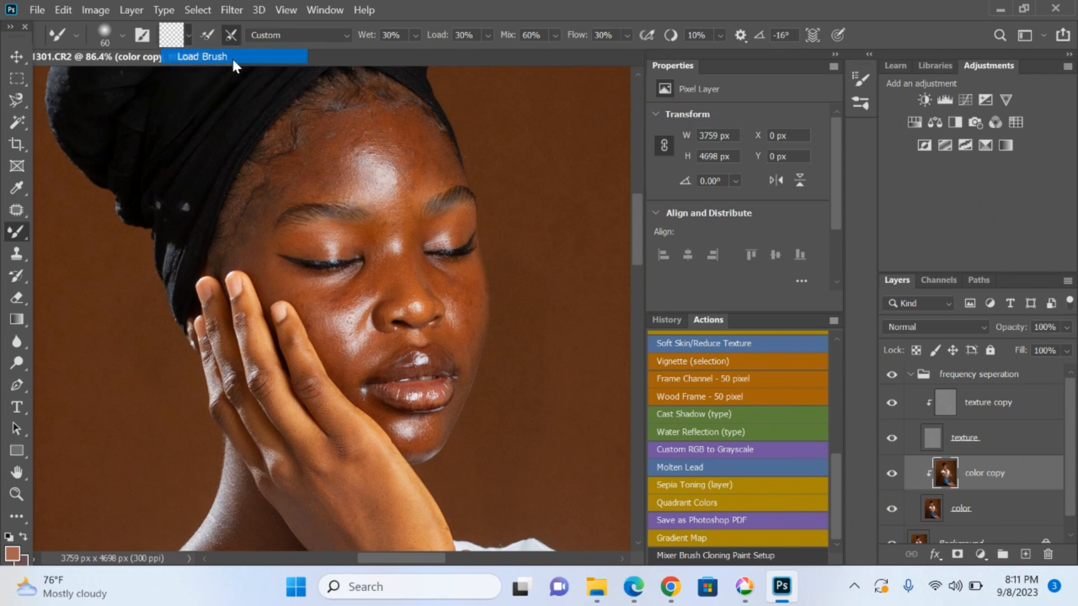
pyautogui.click(210, 35)
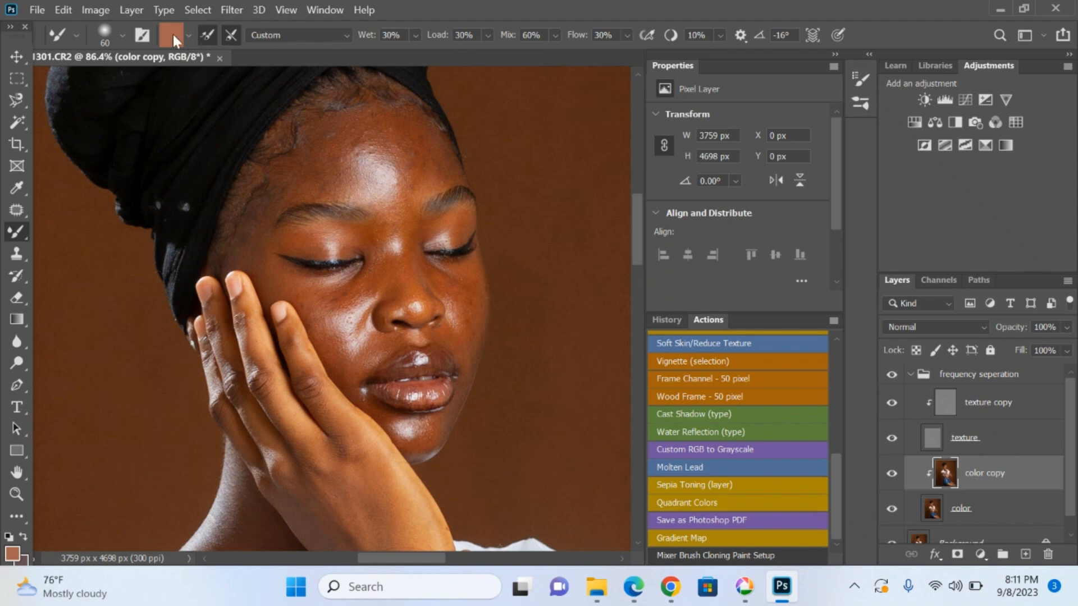
pyautogui.click(173, 35)
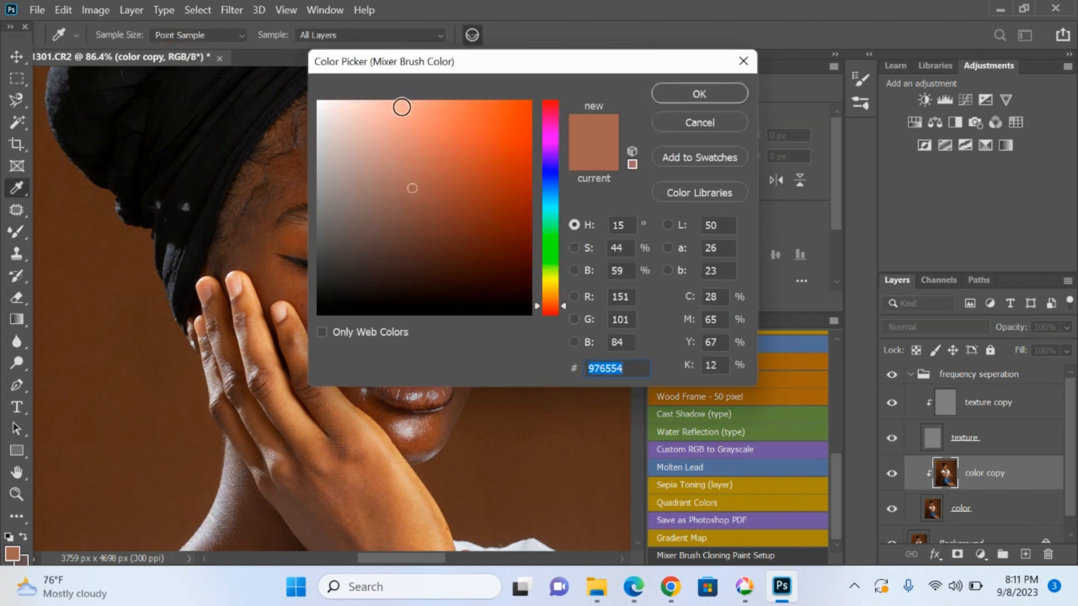
pyautogui.click(324, 107)
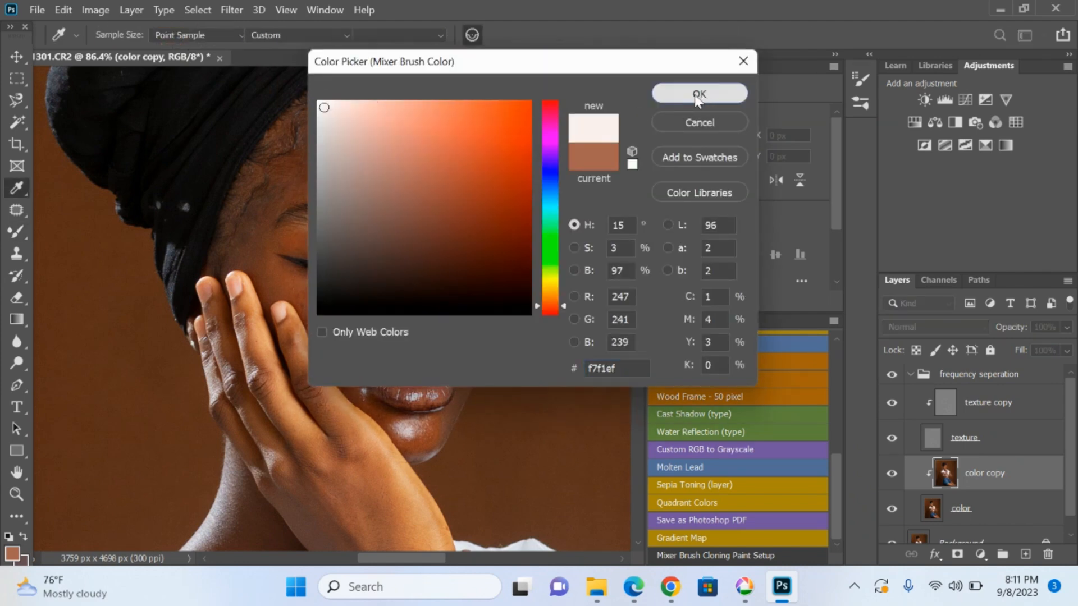
pyautogui.click(698, 94)
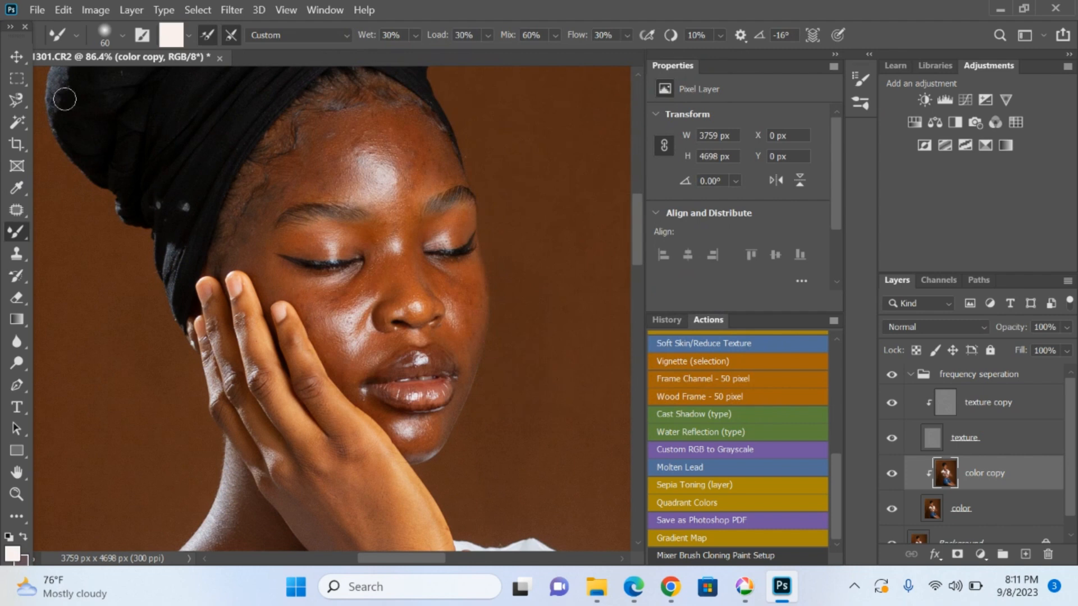
# Clean the Mixer Brush and enlarge it to 125 over the forehead highlight
pyautogui.click(189, 33)
pyautogui.click(211, 71)
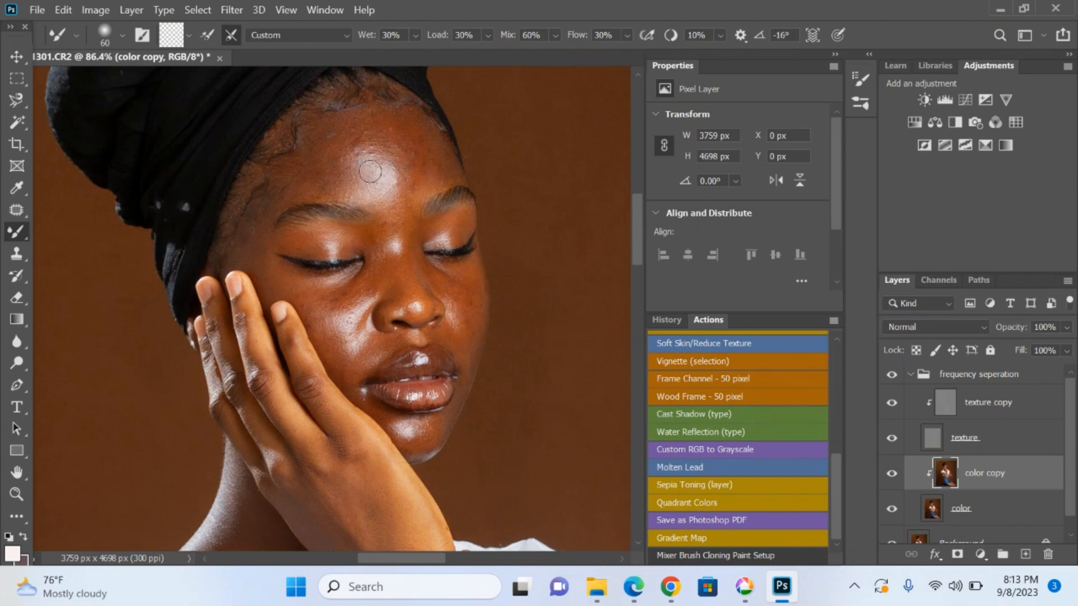
pyautogui.scroll(4, 395, 174)
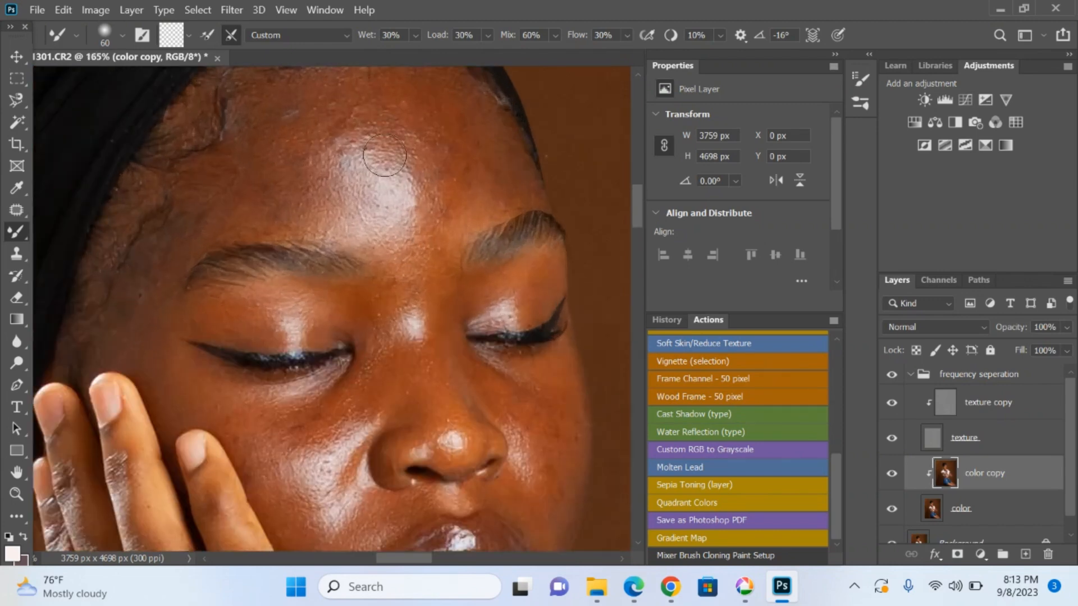
pyautogui.scroll(-2, 384, 157)
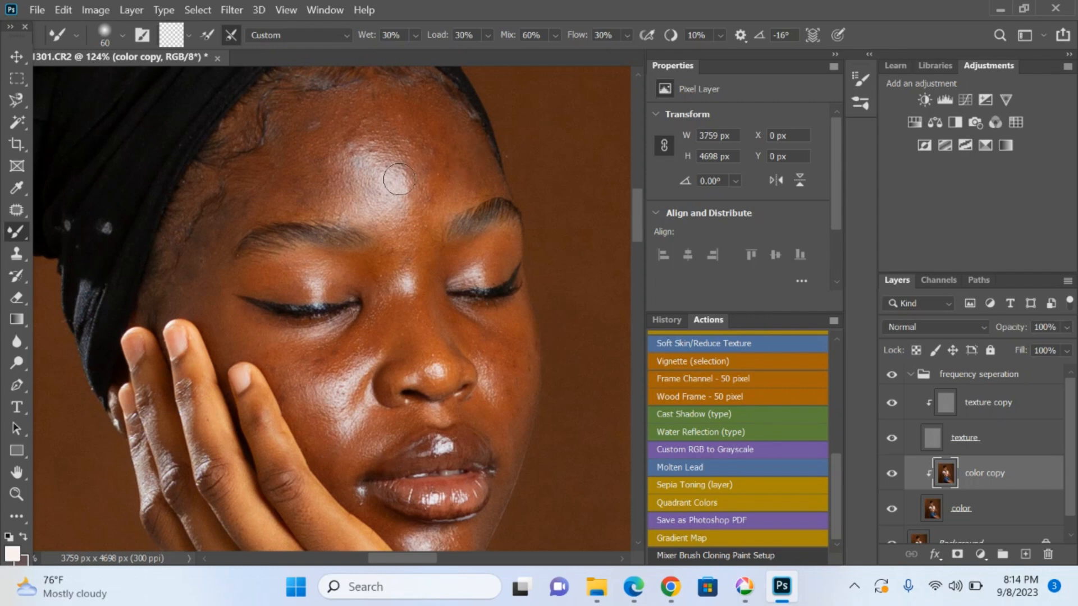
pyautogui.press(']')
pyautogui.press(']')
pyautogui.press(']')
pyautogui.press(']')
pyautogui.press(']')
pyautogui.moveTo(396, 180)
pyautogui.mouseDown()
pyautogui.moveTo(405, 176)
pyautogui.moveTo(397, 183)
pyautogui.mouseUp()
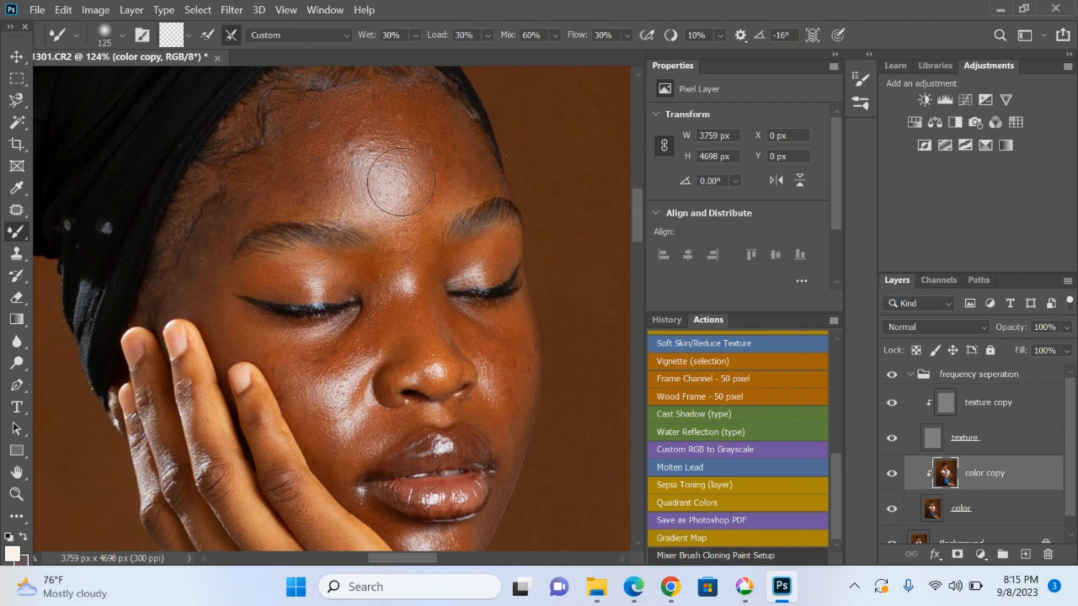
# Try different Mixer Brush sizes over the forehead highlight, from 100 up to 300
pyautogui.press('[')
pyautogui.press('[')
pyautogui.press('[')
pyautogui.press(']')
pyautogui.press(']')
pyautogui.press(']')
pyautogui.press('[')
pyautogui.scroll(-5, 399, 186)
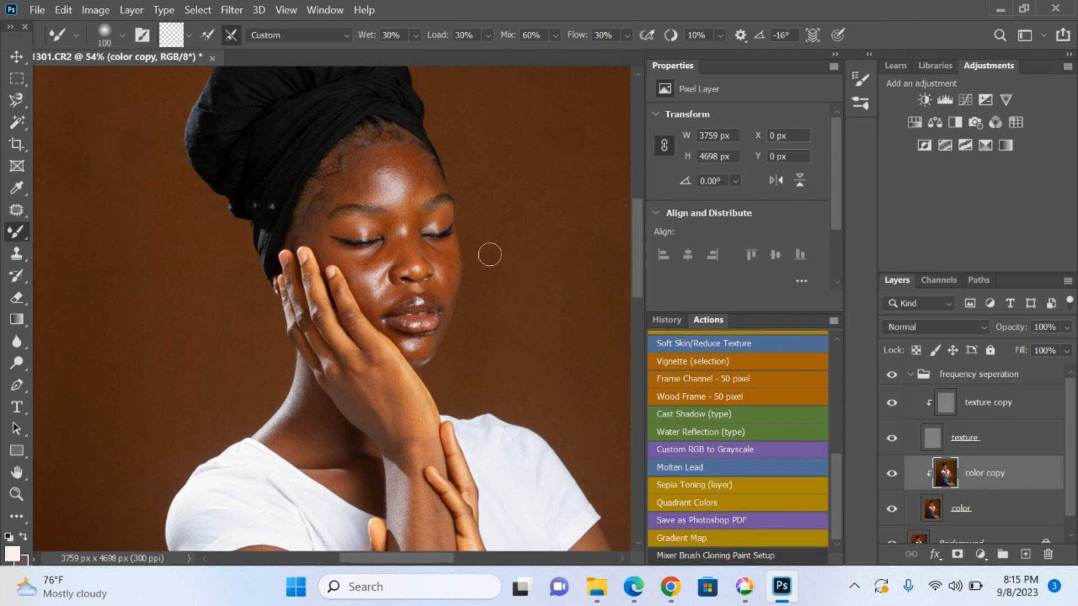
pyautogui.scroll(5, 400, 190)
pyautogui.press(']')
pyautogui.press(']')
pyautogui.press(']')
pyautogui.press(']')
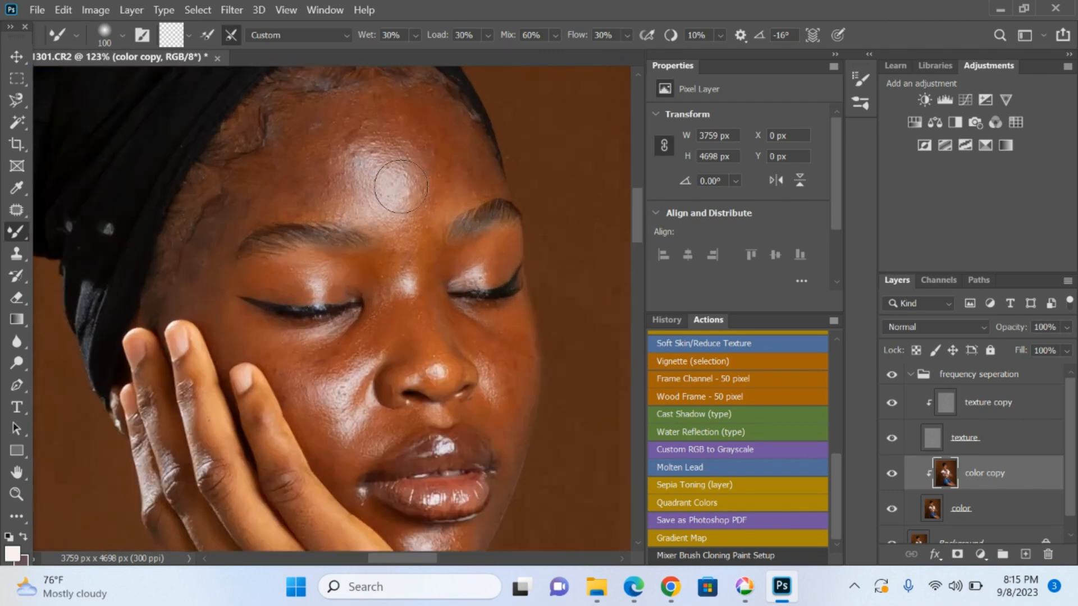
pyautogui.press(']')
pyautogui.press(']')
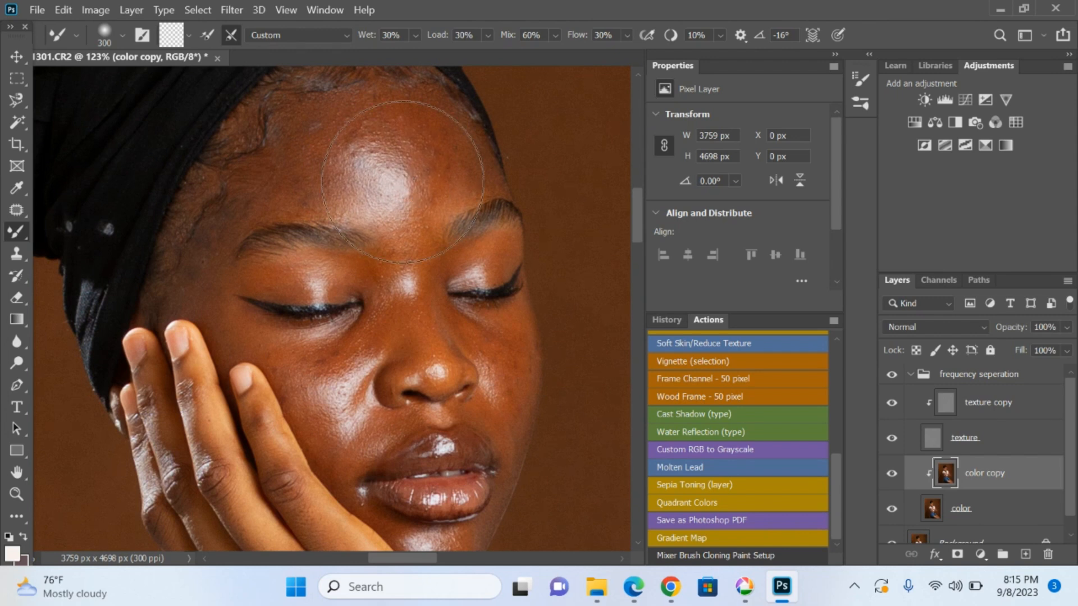
# Try blending the forehead highlight outward with a reduced Mixer Brush, then undo the stroke
pyautogui.press('[')
pyautogui.press('[')
pyautogui.press('[')
pyautogui.press('[')
pyautogui.press('[')
pyautogui.press('[')
pyautogui.press('[')
pyautogui.press('[')
pyautogui.moveTo(389, 174)
pyautogui.mouseDown()
pyautogui.moveTo(404, 202)
pyautogui.moveTo(422, 164)
pyautogui.moveTo(404, 163)
pyautogui.moveTo(377, 169)
pyautogui.moveTo(406, 198)
pyautogui.moveTo(431, 183)
pyautogui.moveTo(421, 153)
pyautogui.moveTo(424, 178)
pyautogui.moveTo(449, 156)
pyautogui.moveTo(443, 152)
pyautogui.mouseUp()
pyautogui.press(']')
pyautogui.press(']')
pyautogui.press(']')
pyautogui.hotkey('ctrl', 'z')
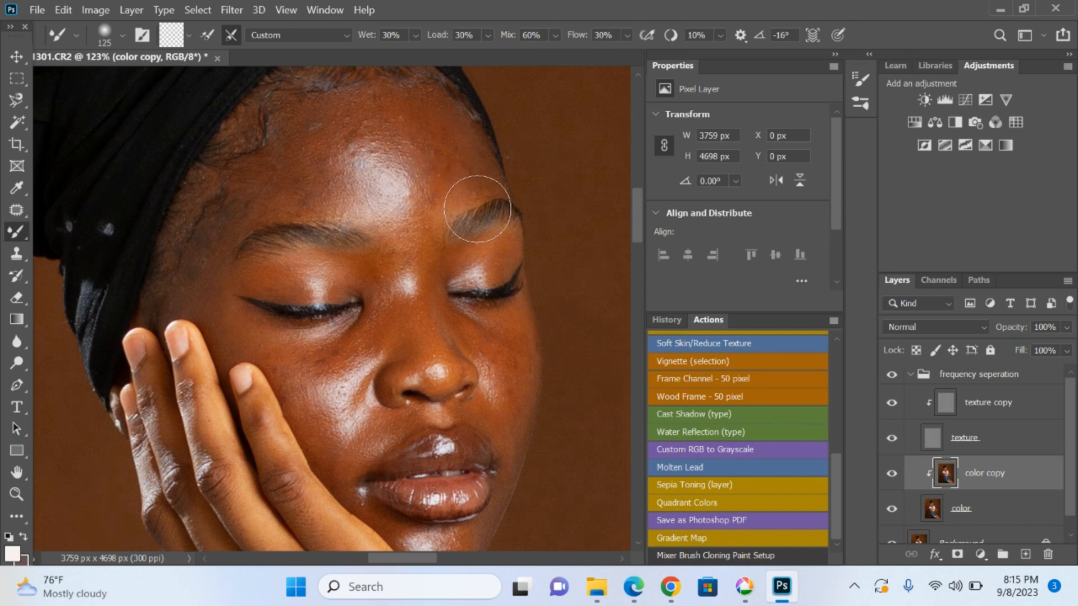
# Add a new blank layer above color copy and switch to the regular Brush tool
pyautogui.scroll(-2, 428, 152)
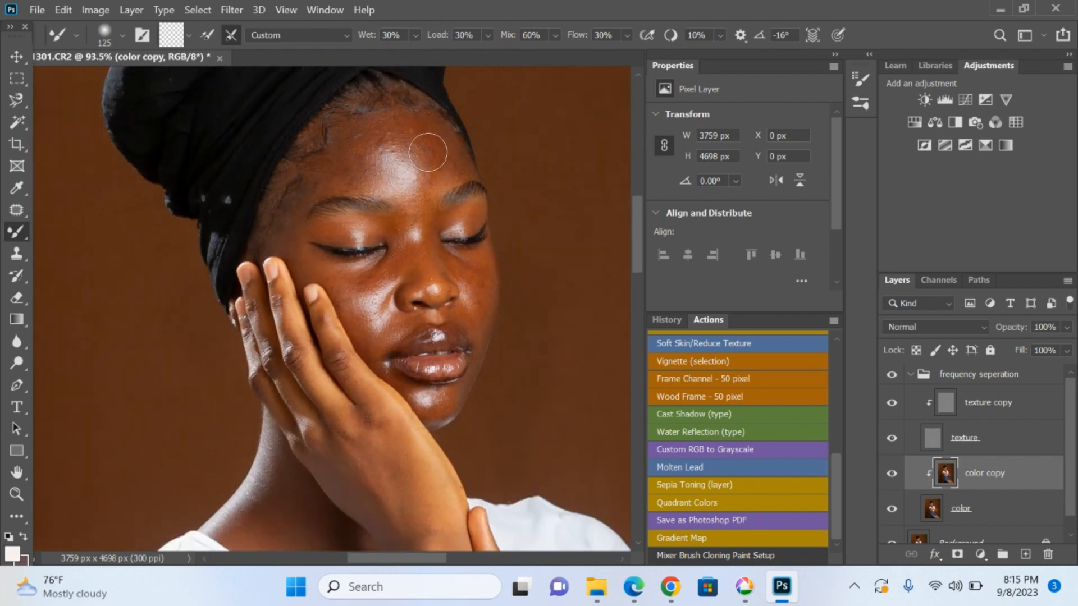
pyautogui.scroll(-1, 428, 152)
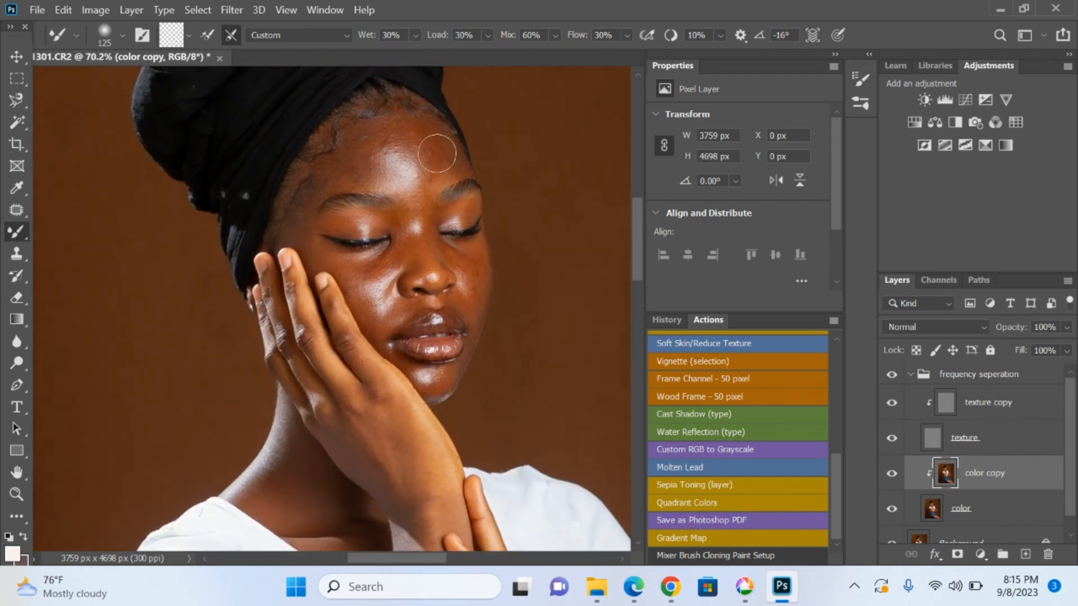
pyautogui.scroll(3, 437, 153)
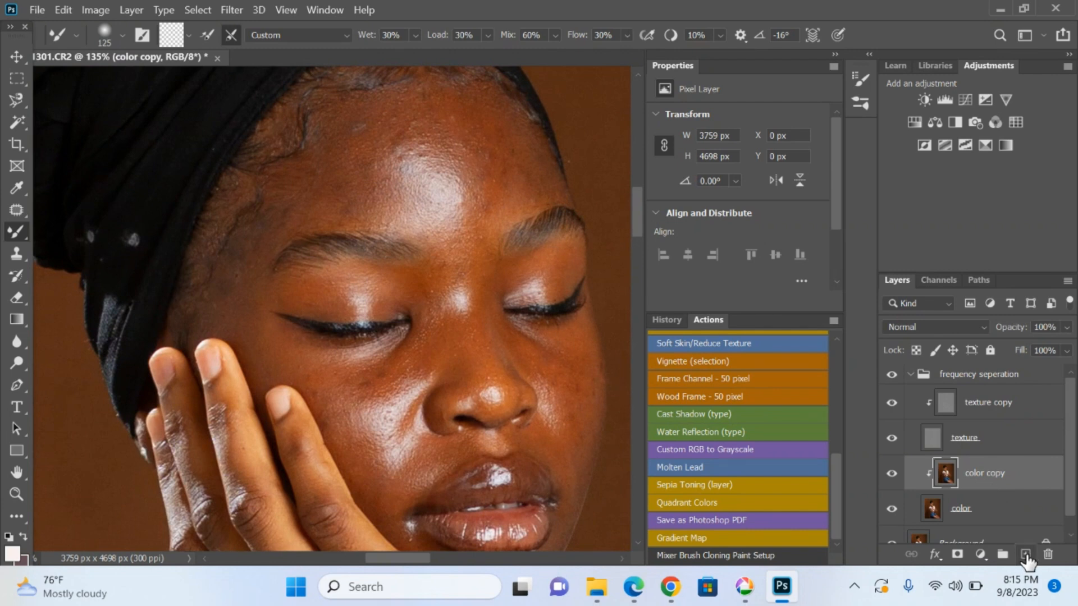
pyautogui.click(1025, 555)
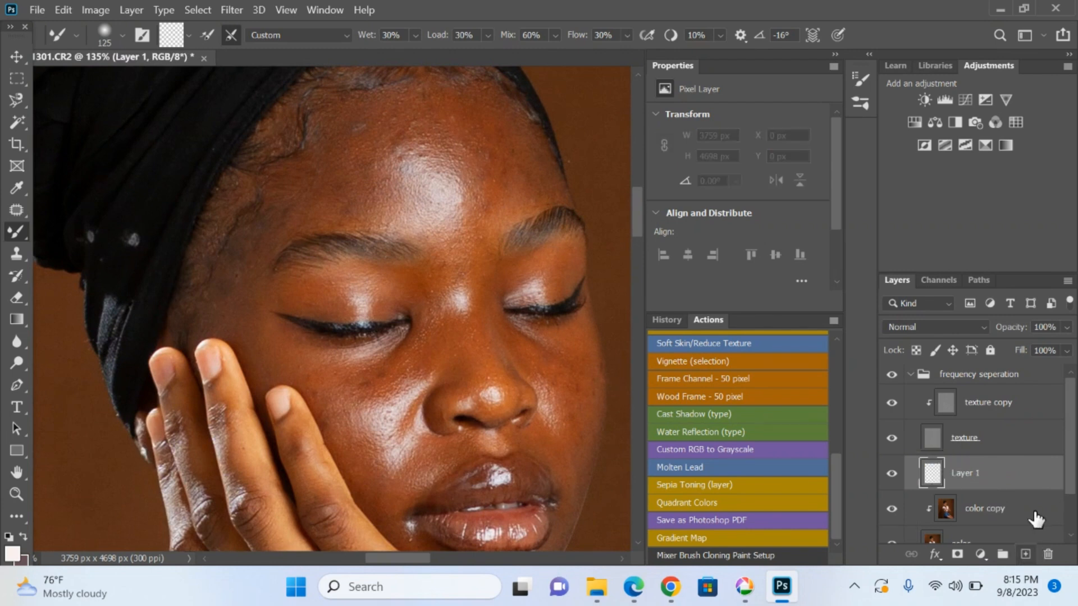
pyautogui.rightClick(25, 230)
pyautogui.click(98, 232)
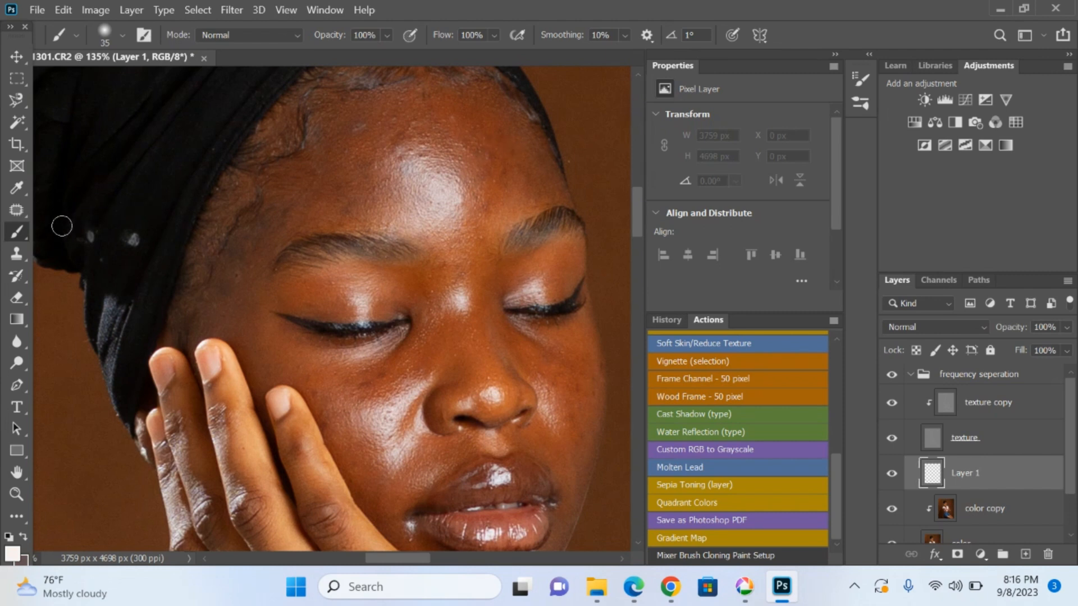
# With the brush reduced to 10, circle the forehead highlight and draw a curved arrow on each side of it
pyautogui.press('[')
pyautogui.press('[')
pyautogui.press('[')
pyautogui.moveTo(438, 149)
pyautogui.mouseDown()
pyautogui.moveTo(400, 185)
pyautogui.moveTo(406, 211)
pyautogui.moveTo(423, 226)
pyautogui.moveTo(467, 228)
pyautogui.moveTo(486, 202)
pyautogui.moveTo(481, 166)
pyautogui.moveTo(450, 144)
pyautogui.mouseUp()
pyautogui.moveTo(341, 133)
pyautogui.mouseDown()
pyautogui.moveTo(271, 217)
pyautogui.moveTo(258, 216)
pyautogui.moveTo(259, 236)
pyautogui.moveTo(290, 215)
pyautogui.mouseUp()
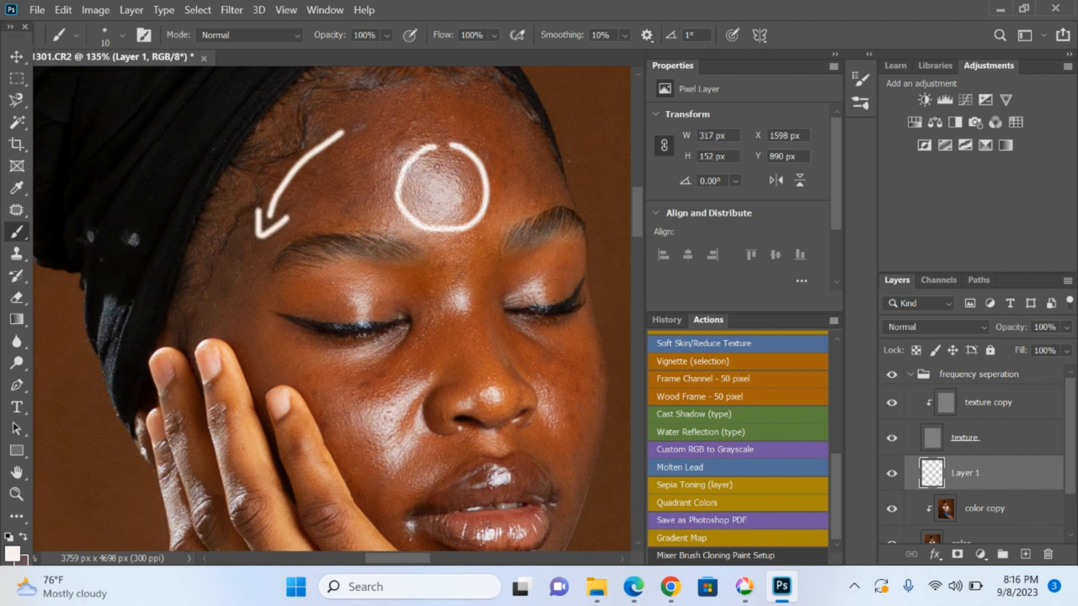
pyautogui.moveTo(478, 108)
pyautogui.mouseDown()
pyautogui.moveTo(528, 163)
pyautogui.moveTo(532, 190)
pyautogui.moveTo(547, 170)
pyautogui.mouseUp()
# Draw blending-direction arrows on the cheeks, around the mouth, along the nose, and down the arms and legs
pyautogui.scroll(-4, 535, 169)
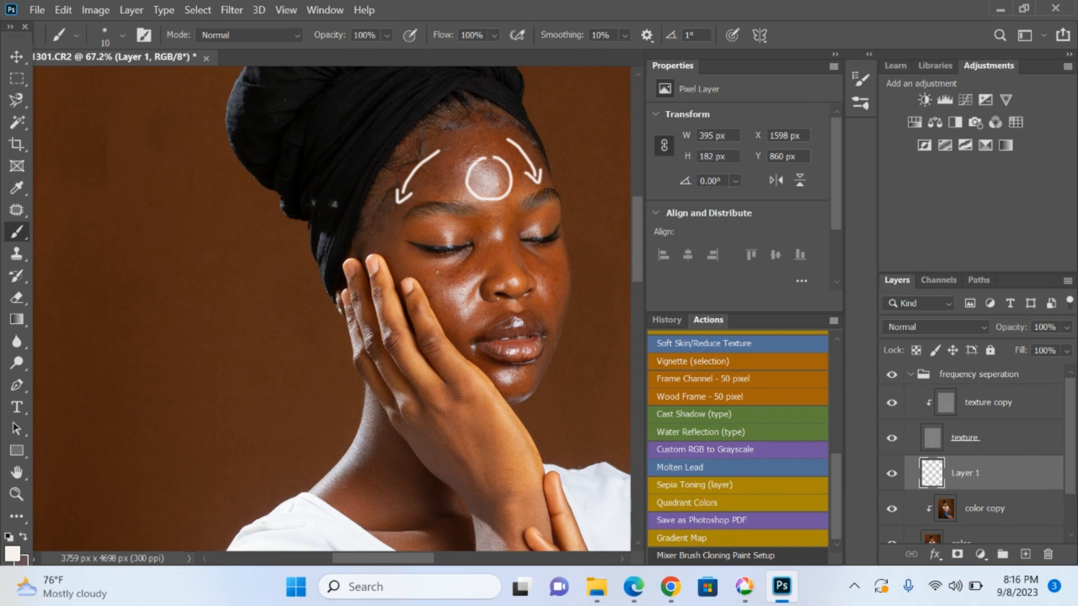
pyautogui.moveTo(406, 260)
pyautogui.mouseDown()
pyautogui.moveTo(437, 290)
pyautogui.moveTo(430, 296)
pyautogui.mouseUp()
pyautogui.moveTo(561, 258); pyautogui.dragTo(547, 293)
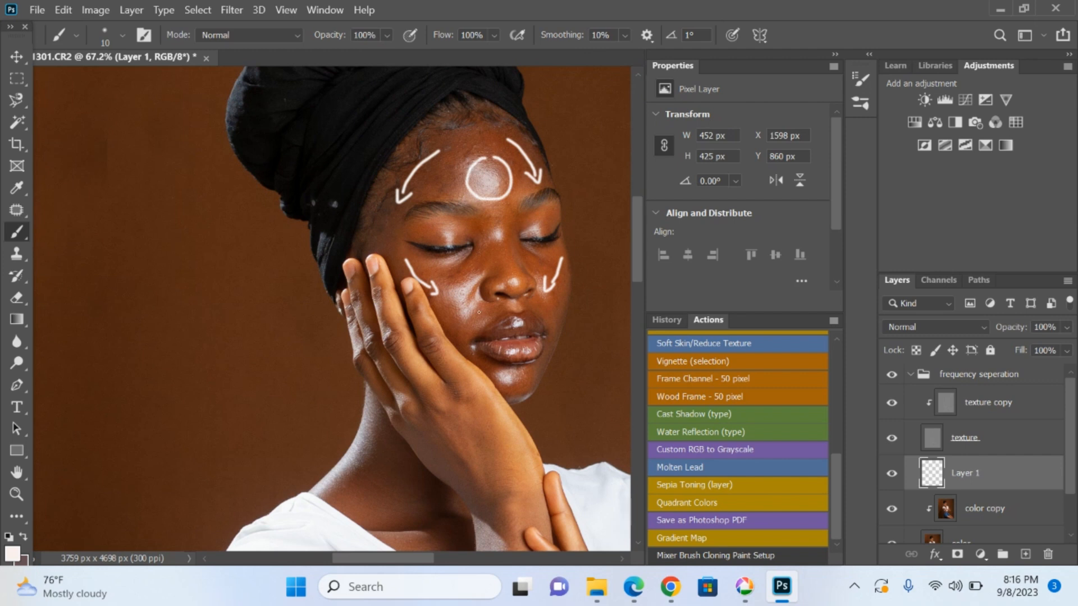
pyautogui.moveTo(479, 312); pyautogui.dragTo(475, 332)
pyautogui.moveTo(531, 302); pyautogui.dragTo(551, 326)
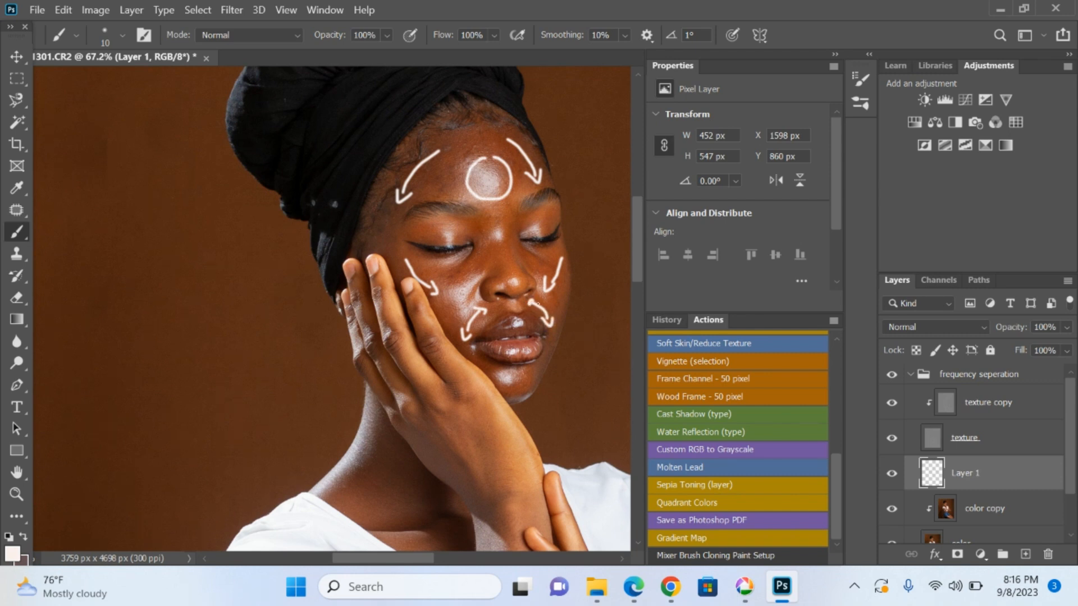
pyautogui.moveTo(482, 236)
pyautogui.mouseDown()
pyautogui.moveTo(487, 274)
pyautogui.moveTo(500, 267)
pyautogui.mouseUp()
pyautogui.moveTo(482, 231)
pyautogui.mouseDown()
pyautogui.moveTo(484, 245)
pyautogui.moveTo(514, 235)
pyautogui.moveTo(514, 259)
pyautogui.mouseUp()
pyautogui.scroll(-5, 511, 320)
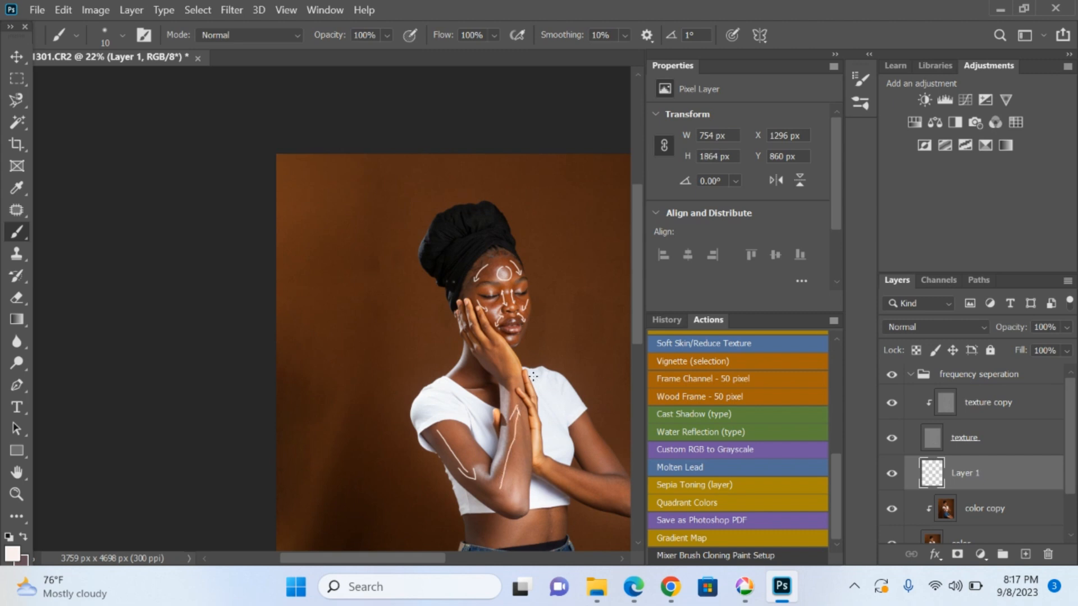
pyautogui.scroll(-2, 508, 370)
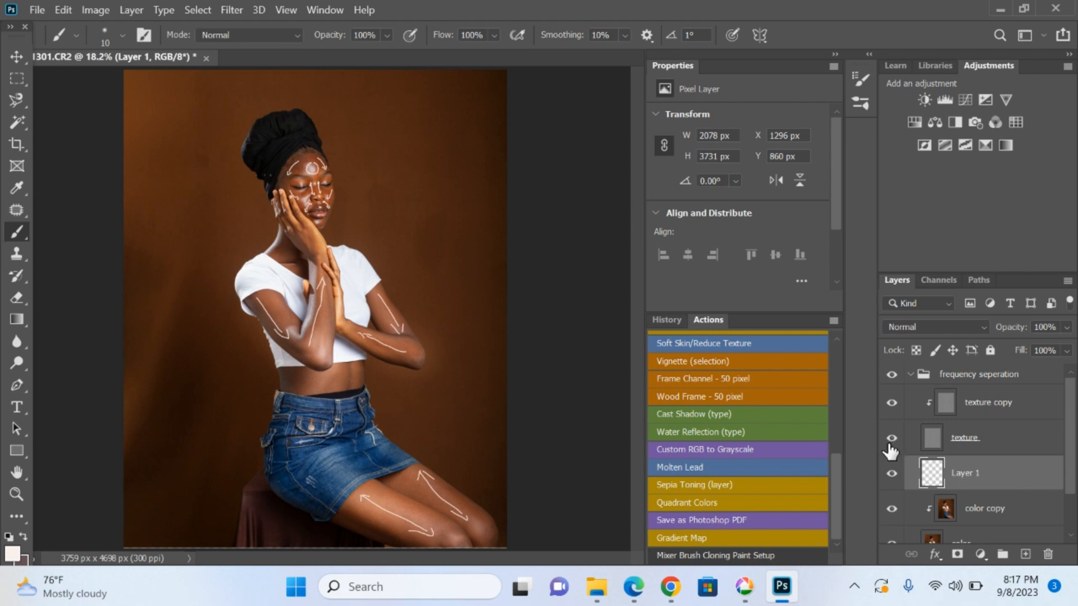
# Make the color copy layer active again and return to the Mixer Brush over the forehead
pyautogui.click(948, 511)
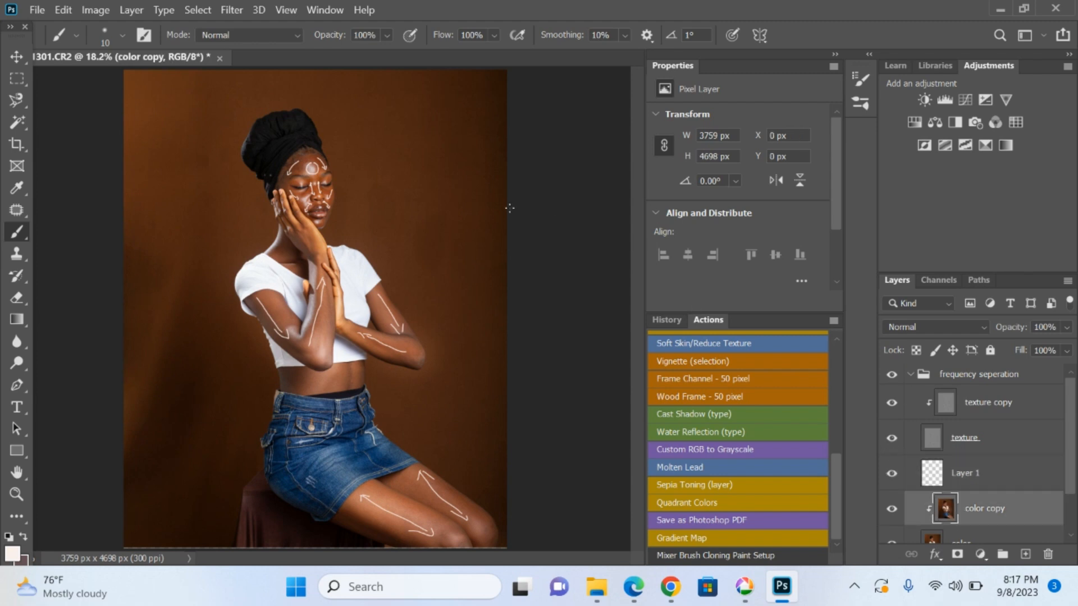
pyautogui.scroll(6, 307, 159)
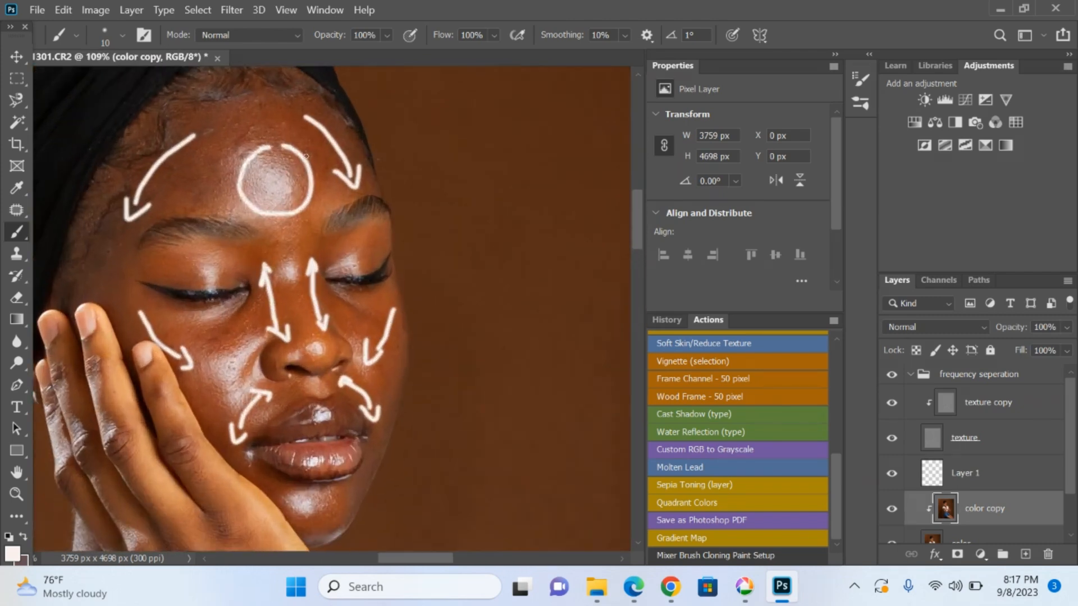
pyautogui.rightClick(26, 232)
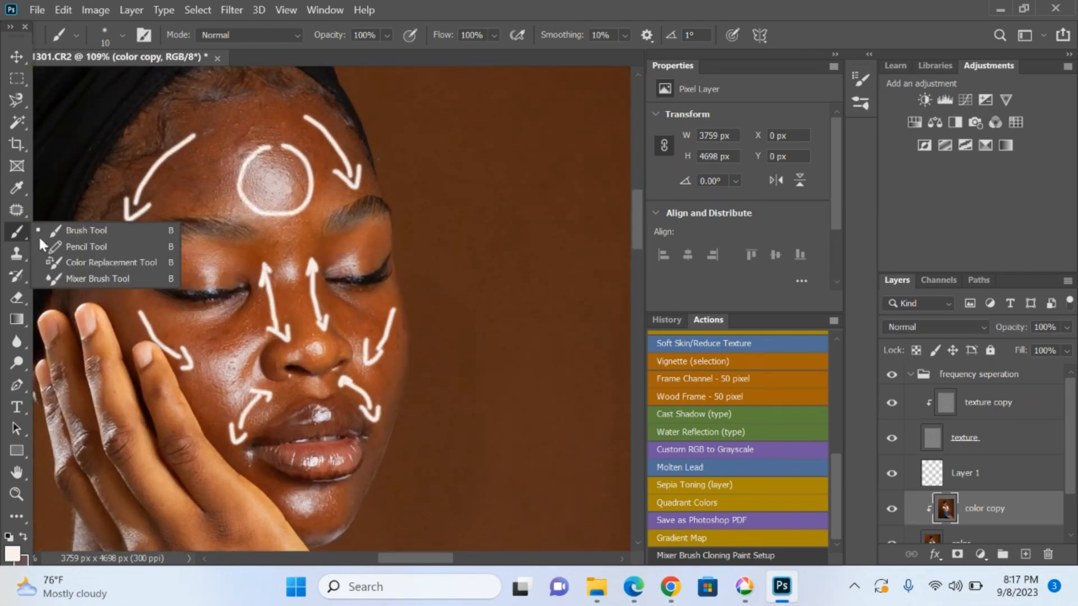
pyautogui.click(86, 278)
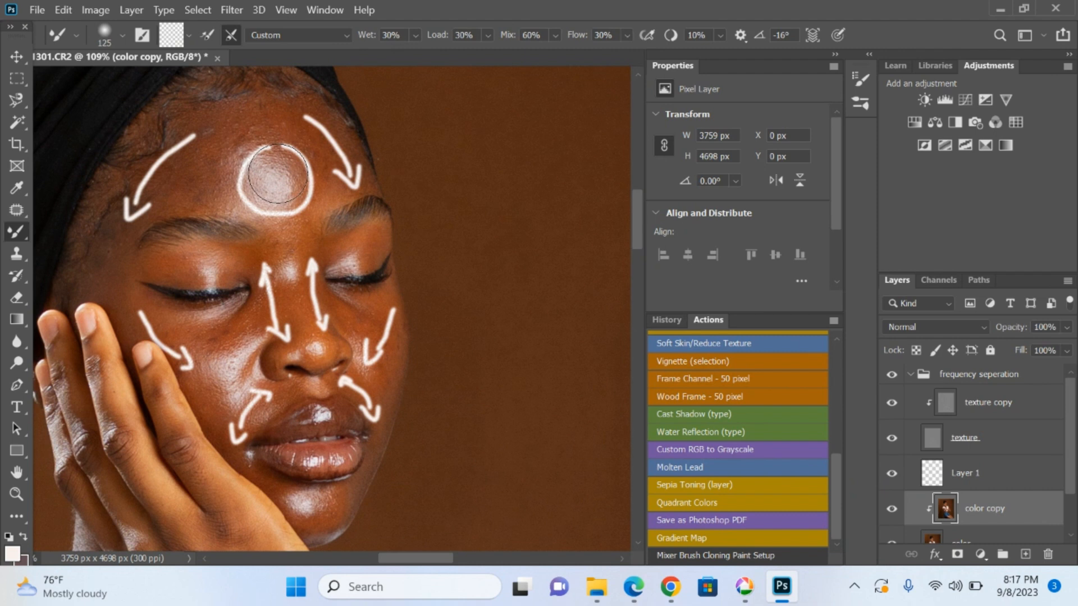
# Blend the forehead highlight on color copy with Mixer Brush strokes inside the drawn circle
pyautogui.press('[')
pyautogui.press('[')
pyautogui.moveTo(288, 189)
pyautogui.mouseDown()
pyautogui.moveTo(286, 170)
pyautogui.moveTo(268, 187)
pyautogui.moveTo(256, 163)
pyautogui.moveTo(277, 161)
pyautogui.moveTo(267, 189)
pyautogui.moveTo(256, 179)
pyautogui.moveTo(291, 197)
pyautogui.moveTo(270, 164)
pyautogui.mouseUp()
pyautogui.press(']')
pyautogui.press(']')
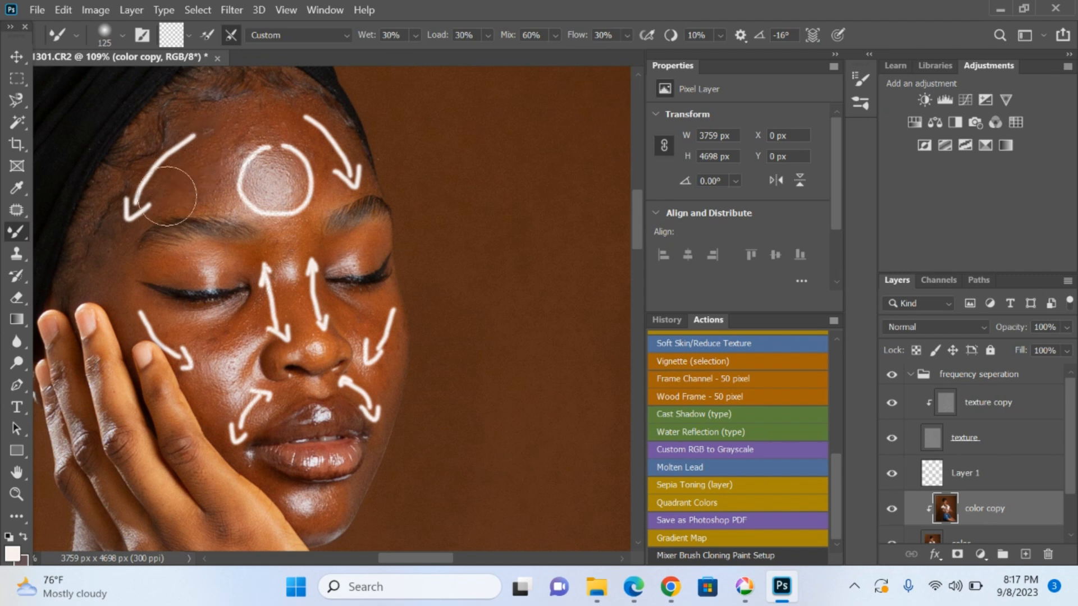
# Blend the outer forehead tones on the headwrap side along the curved arrow, adjusting the brush size to 100
pyautogui.press('[')
pyautogui.press('[')
pyautogui.press('[')
pyautogui.press(']')
pyautogui.press(']')
pyautogui.press(']')
pyautogui.press('[')
# Toggle the visibility of color copy repeatedly to compare the forehead before and after blending
pyautogui.click(892, 511)
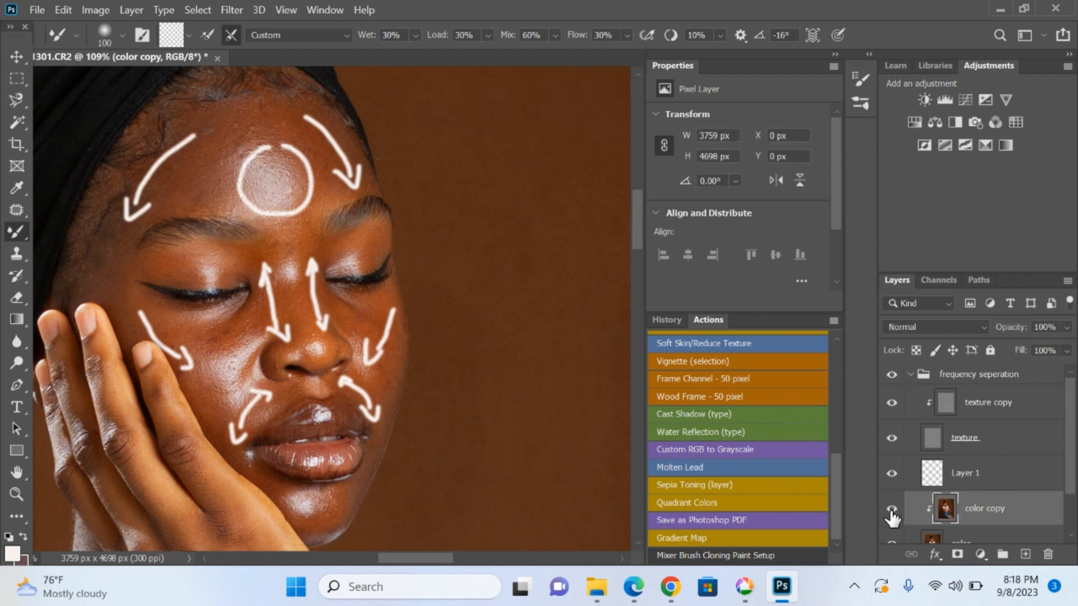
pyautogui.click(892, 511)
pyautogui.click(893, 511)
pyautogui.click(892, 511)
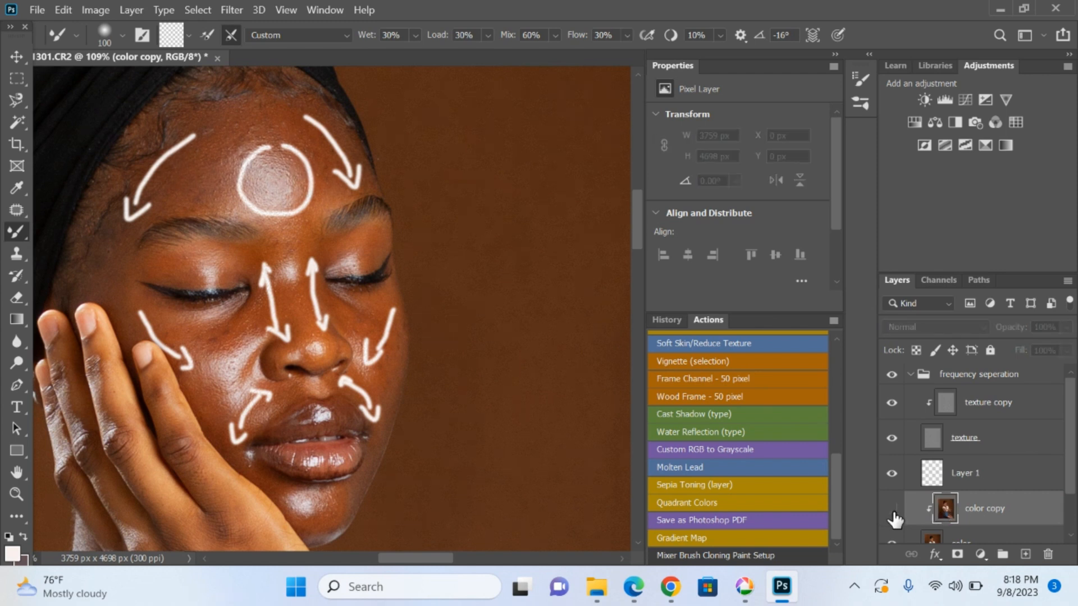
pyautogui.click(892, 511)
pyautogui.click(892, 511)
pyautogui.click(892, 511)
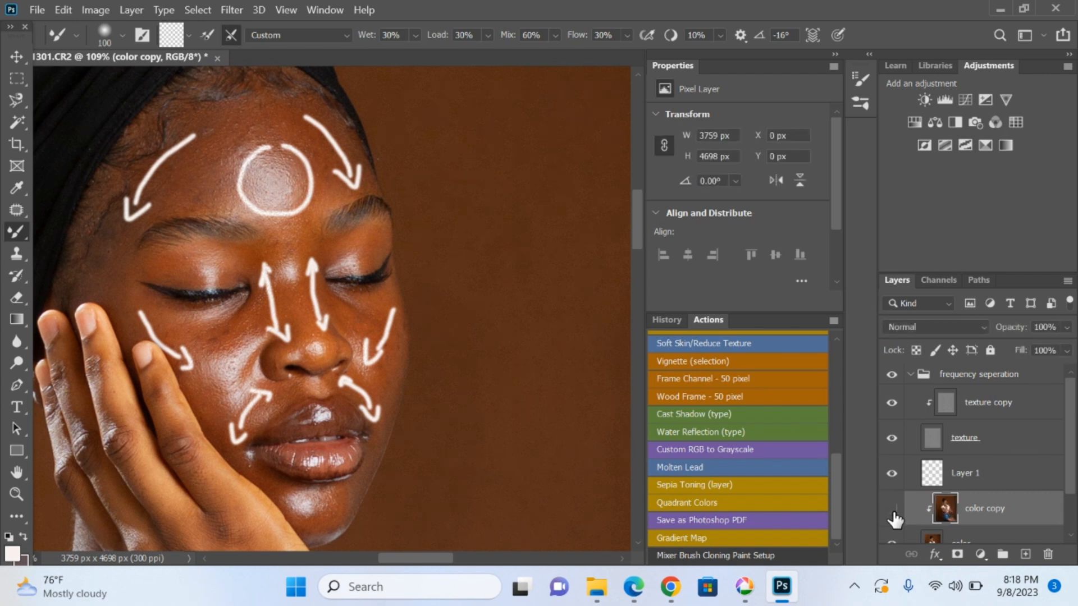
pyautogui.click(892, 511)
pyautogui.click(892, 511)
pyautogui.click(892, 511)
pyautogui.click(892, 511)
# Blend the other side of the forehead and the cheek beside the nose, varying the brush between 60 and 100
pyautogui.press('[')
pyautogui.press('[')
pyautogui.press('[')
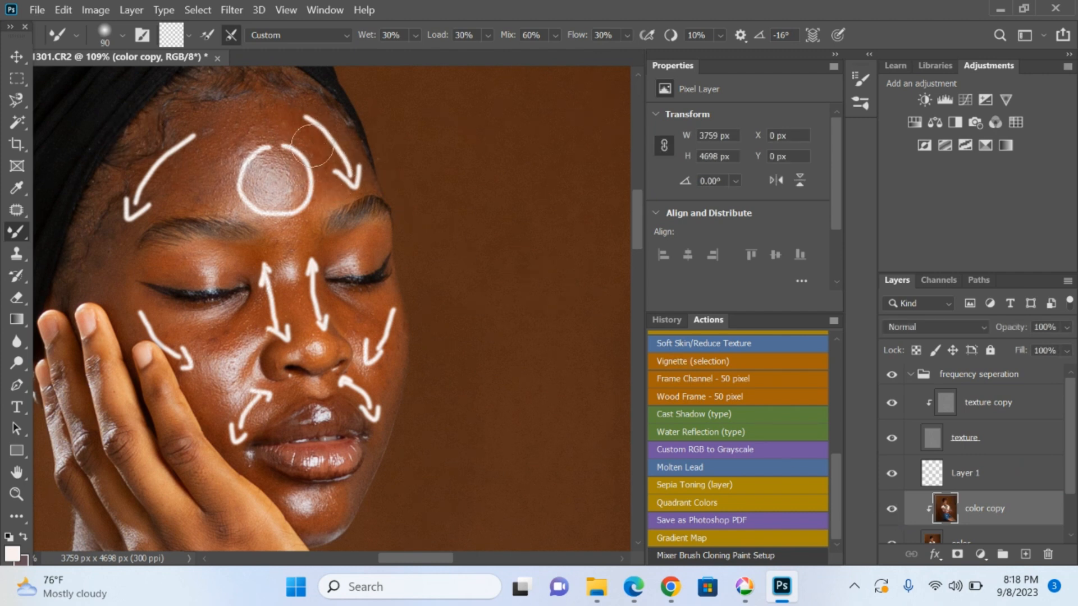
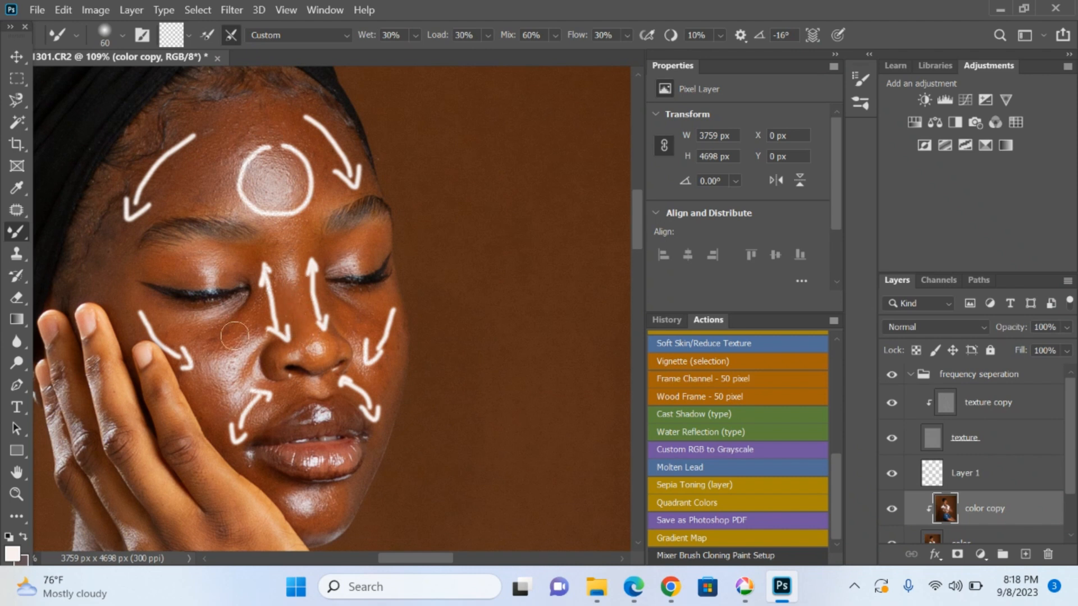
pyautogui.press(']')
pyautogui.press(']')
pyautogui.press(']')
pyautogui.press(']')
pyautogui.press(']')
pyautogui.press('[')
pyautogui.press('[')
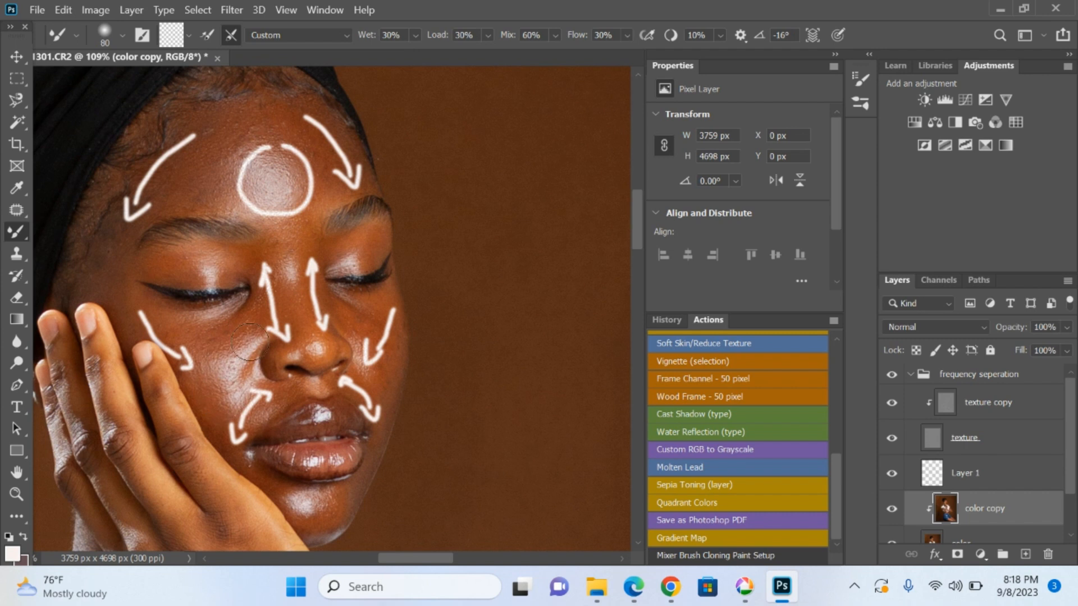
# Continue blending the facial tones along the guide arrows, resizing the Mixer Brush to fit each area
pyautogui.press(']')
pyautogui.press(']')
pyautogui.press('[')
pyautogui.press('[')
pyautogui.press('[')
pyautogui.press('[')
pyautogui.press('[')
pyautogui.press(']')
pyautogui.press(']')
pyautogui.press(']')
pyautogui.press('[')
pyautogui.press(']')
pyautogui.press('[')
pyautogui.press('[')
pyautogui.press('[')
pyautogui.press('[')
pyautogui.press(']')
pyautogui.press(']')
pyautogui.press(']')
pyautogui.press('[')
# Blend the highlights and shadows on the chin below the lips with brush sizes from about 50 to 90
pyautogui.scroll(-2, 287, 274)
pyautogui.scroll(3, 289, 399)
pyautogui.press('[')
pyautogui.press('[')
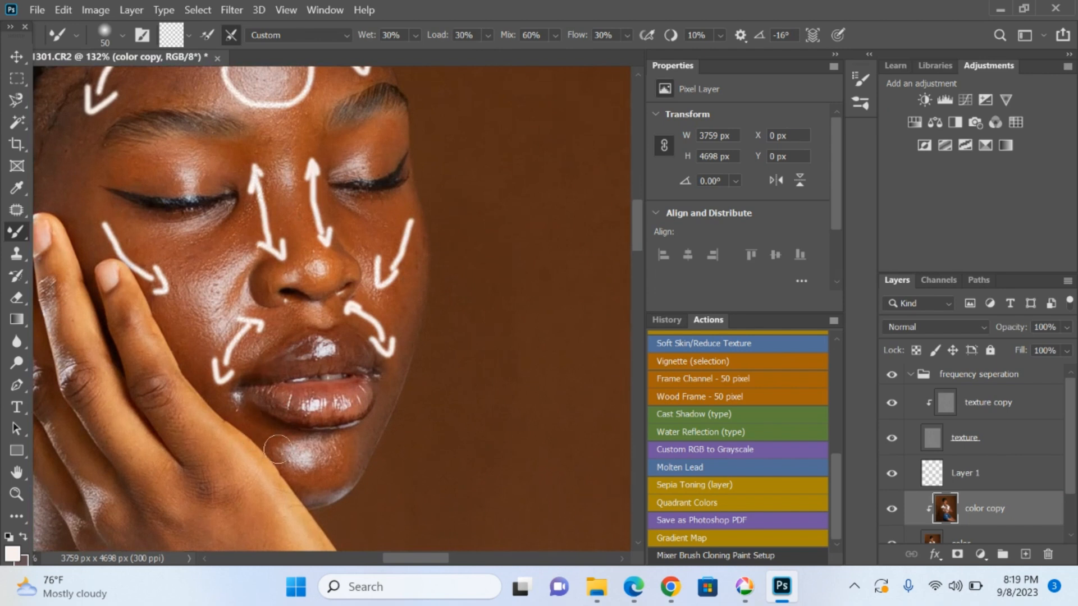
pyautogui.press(']')
pyautogui.press(']')
pyautogui.press(']')
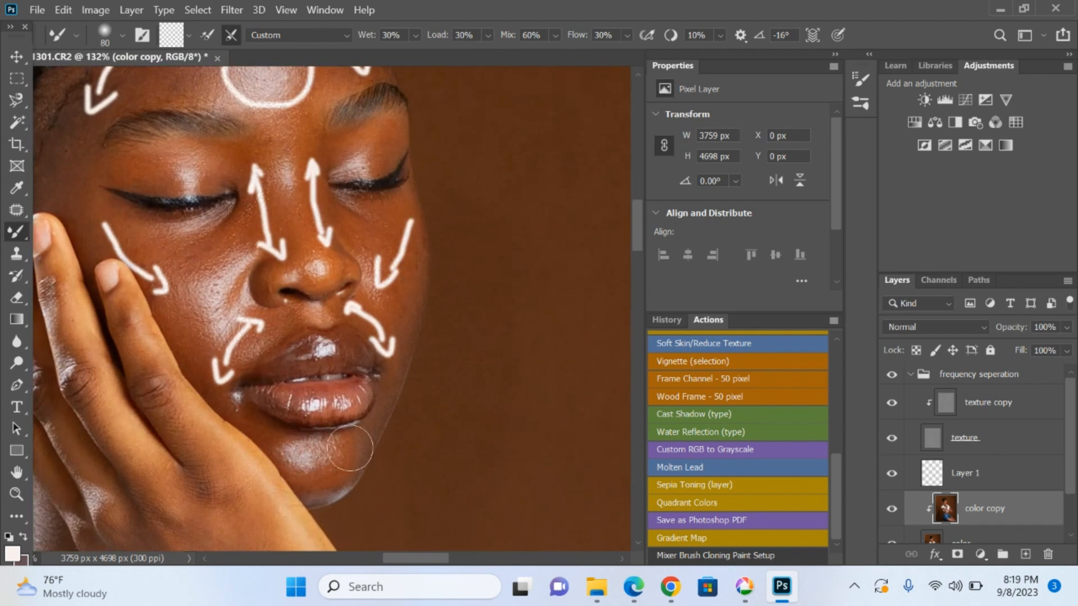
pyautogui.press('[')
pyautogui.press('[')
pyautogui.press('[')
pyautogui.press('[')
pyautogui.press(']')
pyautogui.press(']')
pyautogui.press(']')
pyautogui.press(']')
pyautogui.press(']')
# Compare the face with color copy on and off while the Layer 1 guide arrows are hidden, and show the arrows again
pyautogui.scroll(-4, 389, 256)
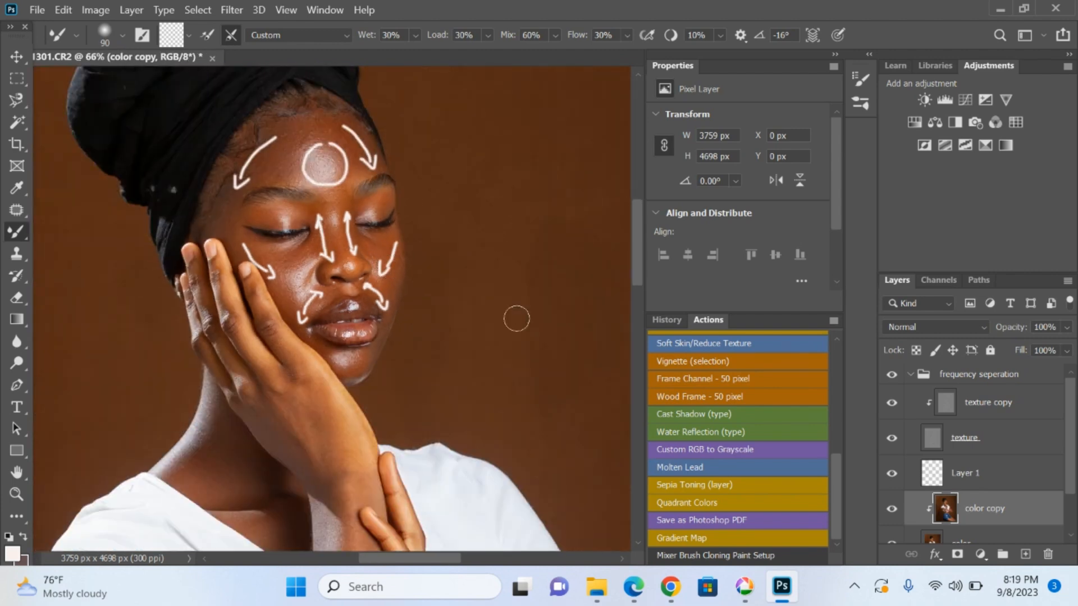
pyautogui.click(891, 474)
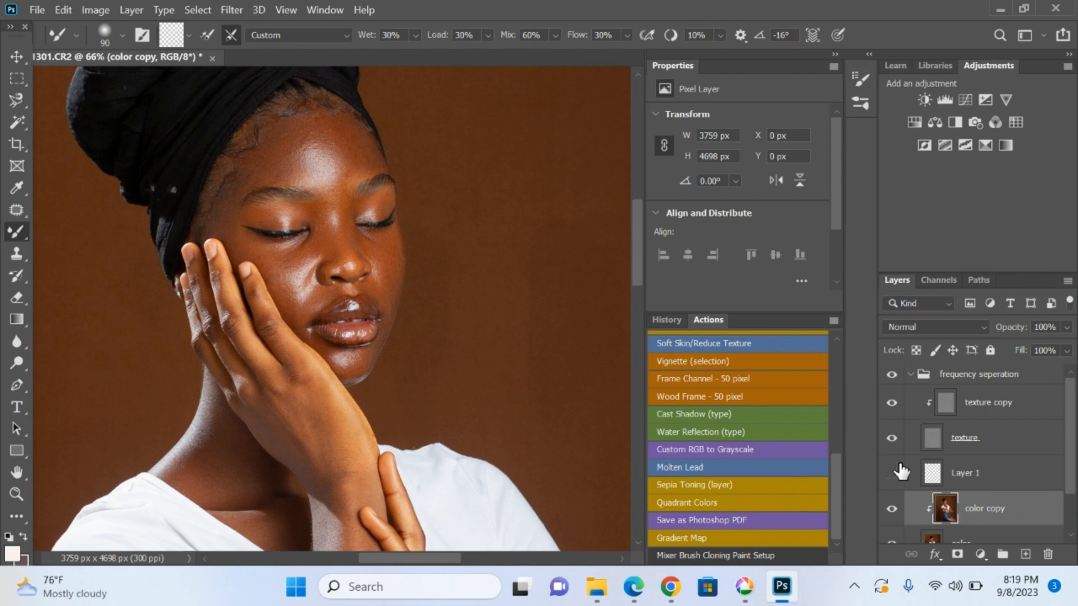
pyautogui.click(892, 510)
pyautogui.click(893, 511)
pyautogui.click(894, 513)
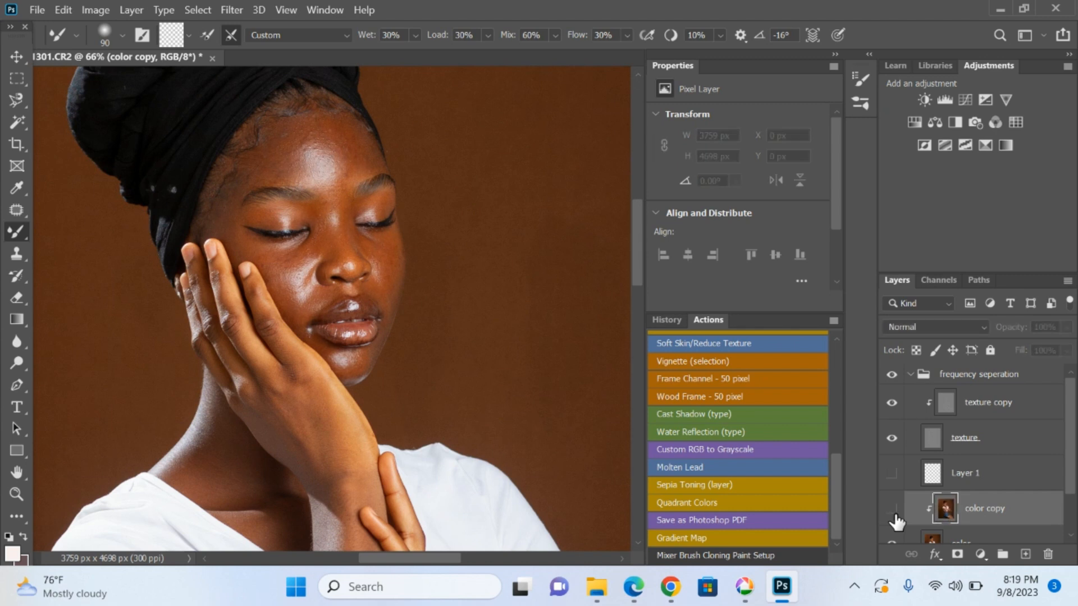
pyautogui.click(893, 512)
pyautogui.click(893, 512)
pyautogui.click(893, 512)
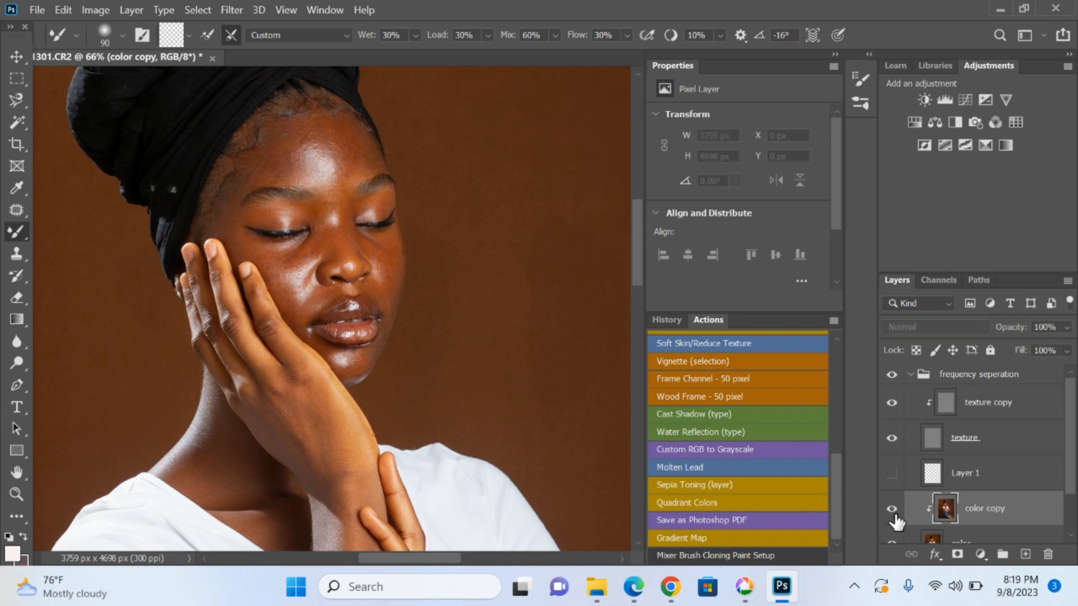
pyautogui.click(893, 512)
pyautogui.click(894, 512)
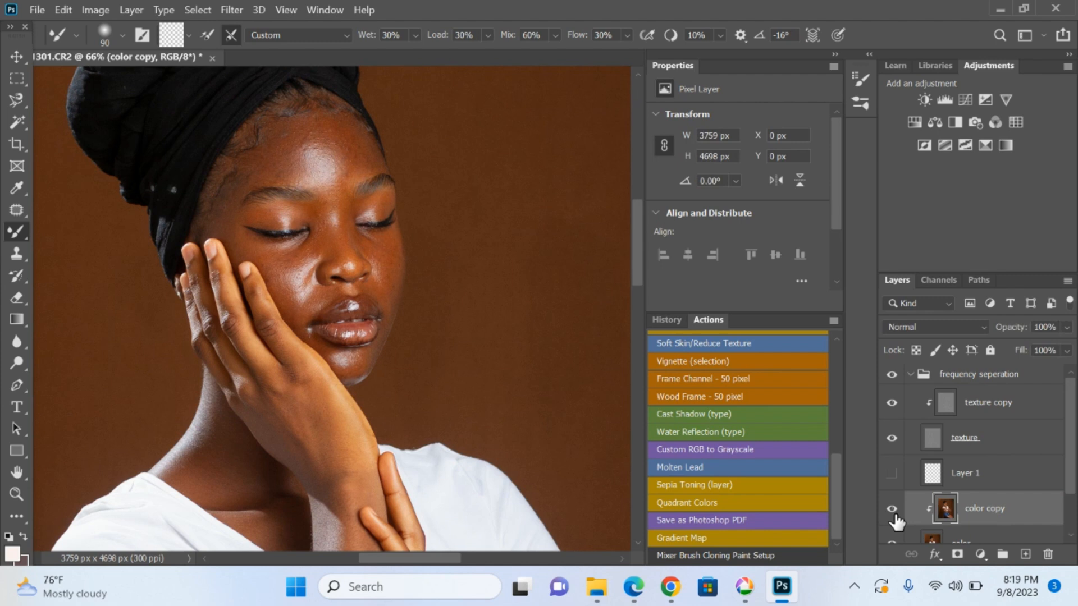
pyautogui.click(894, 513)
pyautogui.click(893, 512)
pyautogui.click(893, 513)
pyautogui.click(894, 512)
pyautogui.click(893, 512)
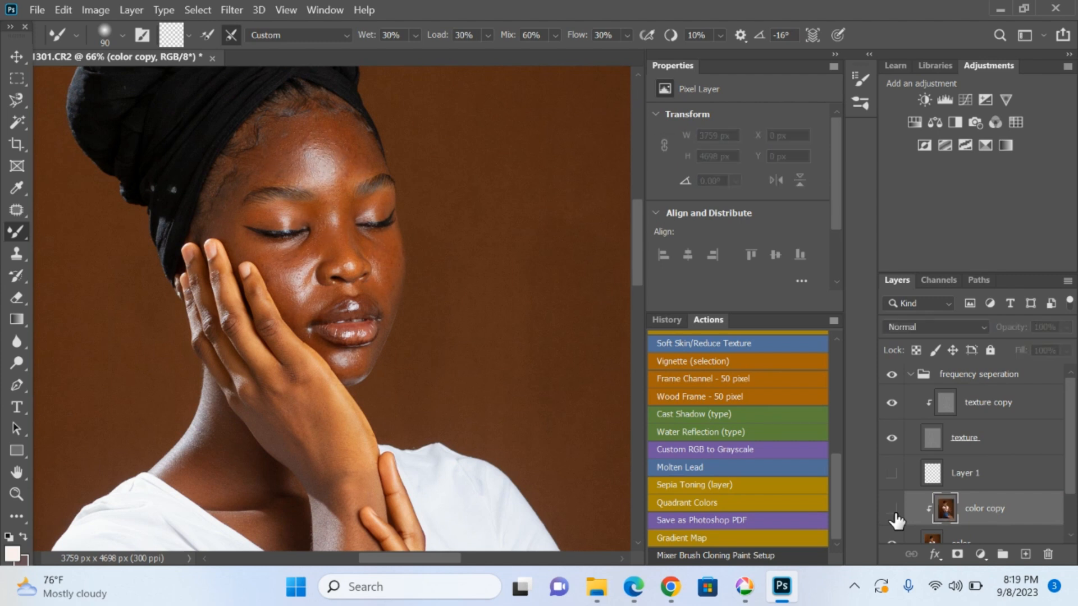
pyautogui.click(894, 512)
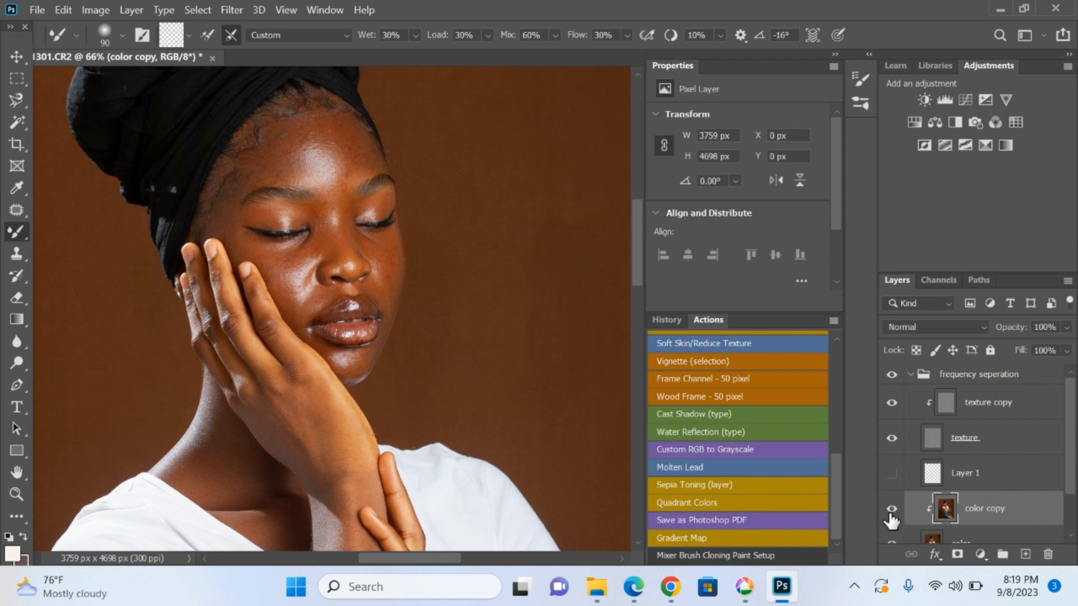
pyautogui.click(894, 474)
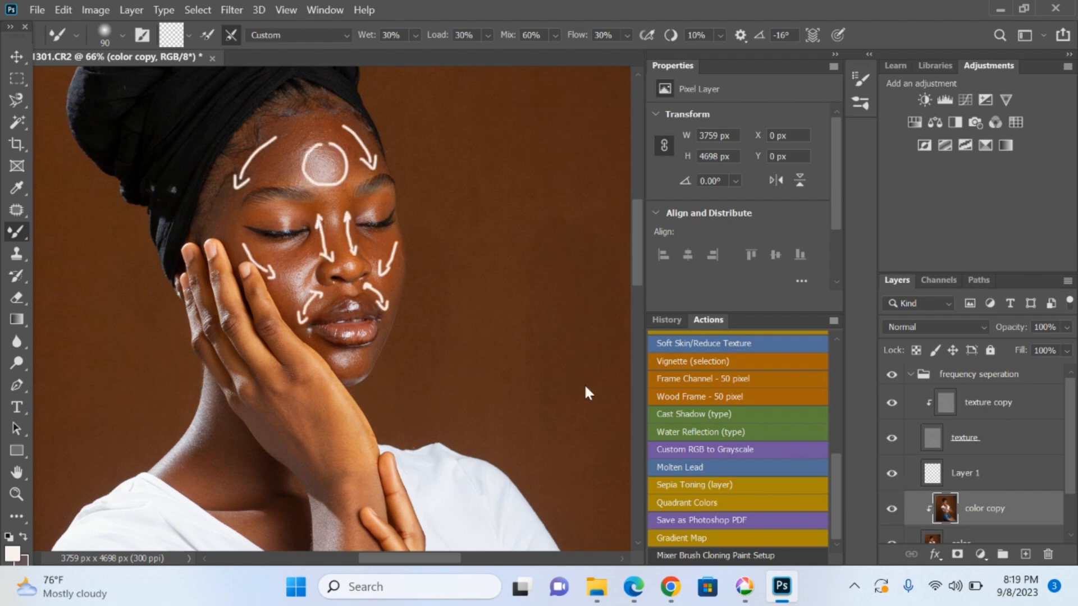
# Blend the highlight and shadow transitions along the neck with the Mixer Brush
pyautogui.moveTo(385, 417); pyautogui.dragTo(433, 110)
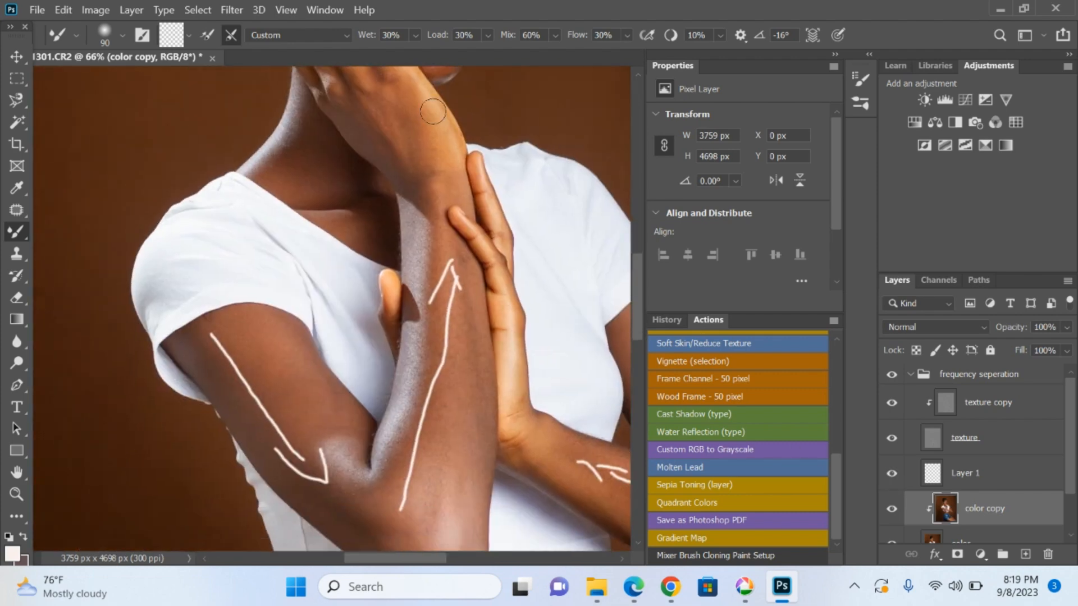
pyautogui.moveTo(349, 187); pyautogui.dragTo(353, 301)
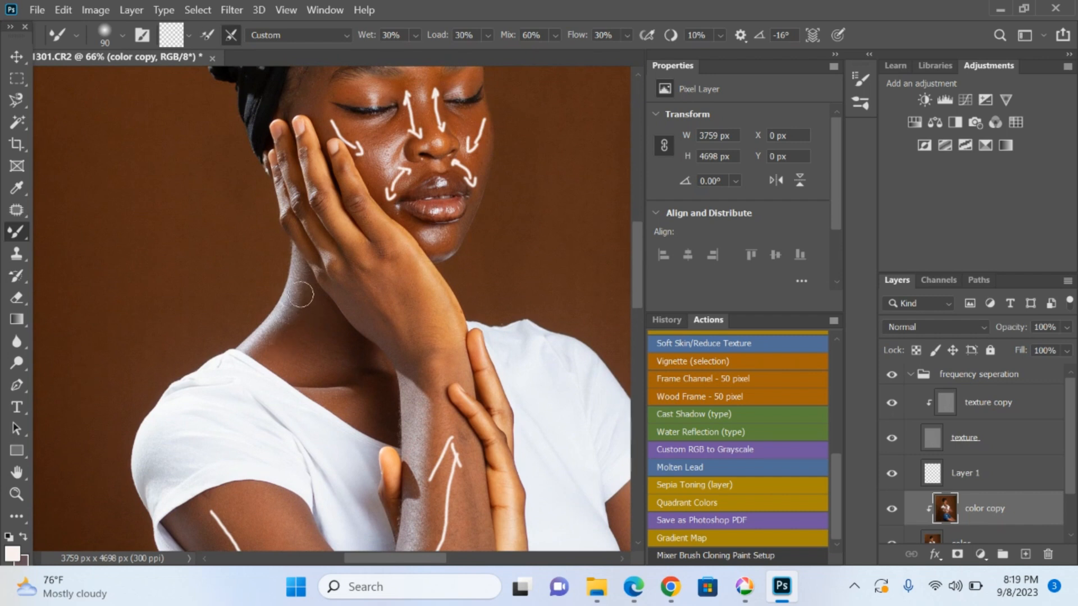
pyautogui.press('[')
pyautogui.press('[')
pyautogui.press(']')
pyautogui.press(']')
pyautogui.press('[')
pyautogui.press('[')
pyautogui.press(']')
pyautogui.press(']')
pyautogui.press(']')
pyautogui.press(']')
# Smooth the tones on the fingers resting against the face with the brush reduced to about 70
pyautogui.press('[')
pyautogui.press('[')
pyautogui.press('[')
pyautogui.press('[')
pyautogui.press('[')
pyautogui.press('[')
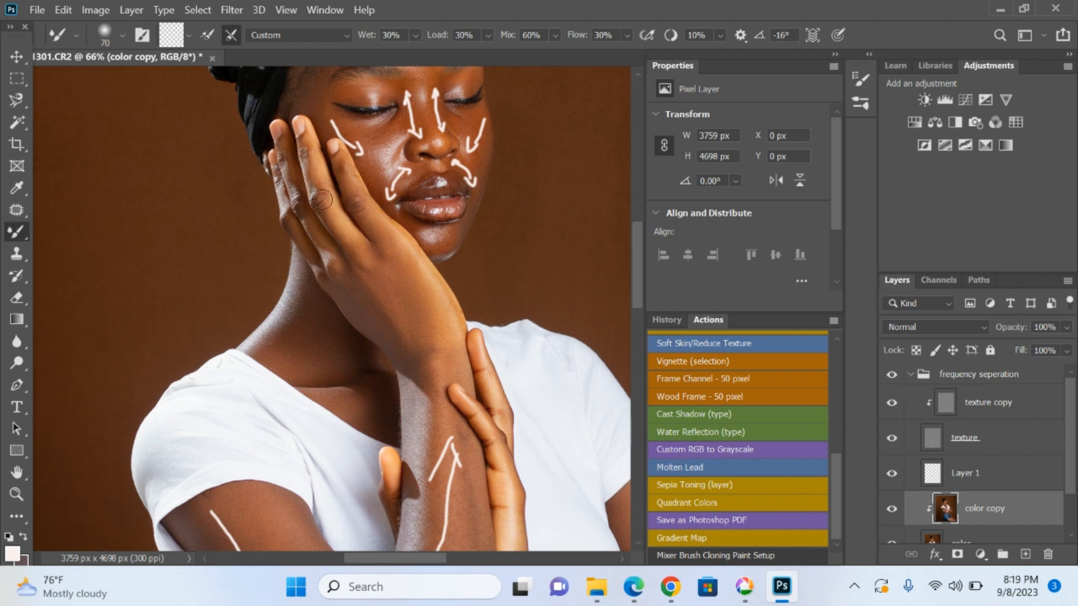
pyautogui.press('[')
# Blend the back of the hand below the knuckles with the brush enlarged to 200
pyautogui.press(']')
pyautogui.press(']')
pyautogui.press(']')
pyautogui.press(']')
pyautogui.press(']')
pyautogui.press(']')
pyautogui.press(']')
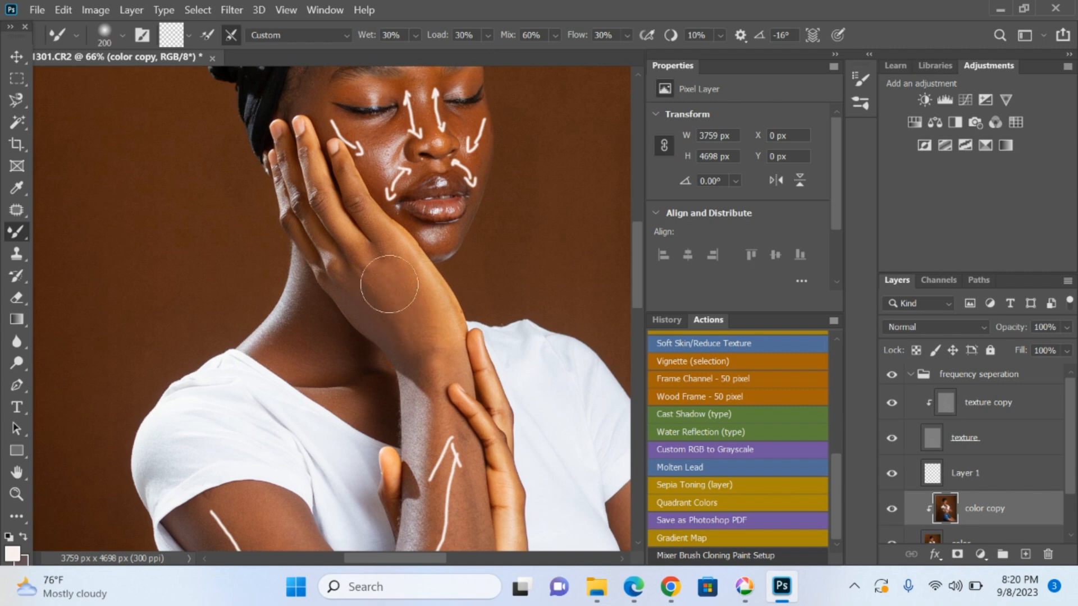
# Blend the raised forearm along its guide arrow with the brush reduced to about 150
pyautogui.moveTo(437, 305); pyautogui.dragTo(446, 229)
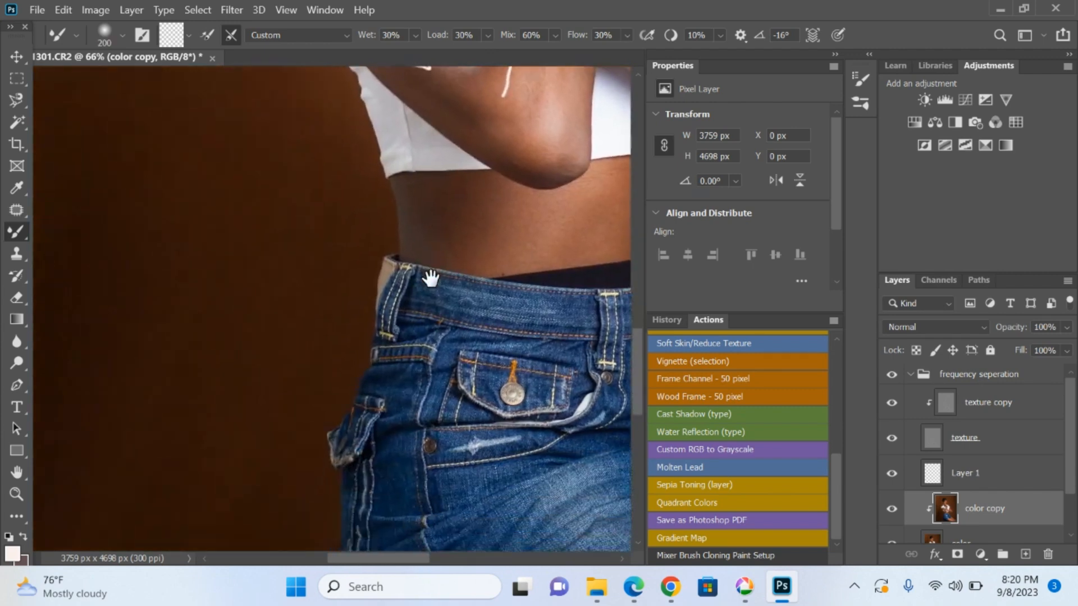
pyautogui.moveTo(431, 278); pyautogui.dragTo(439, 233)
pyautogui.moveTo(477, 307); pyautogui.dragTo(470, 352)
pyautogui.moveTo(494, 146); pyautogui.dragTo(476, 344)
pyautogui.moveTo(505, 243); pyautogui.dragTo(481, 356)
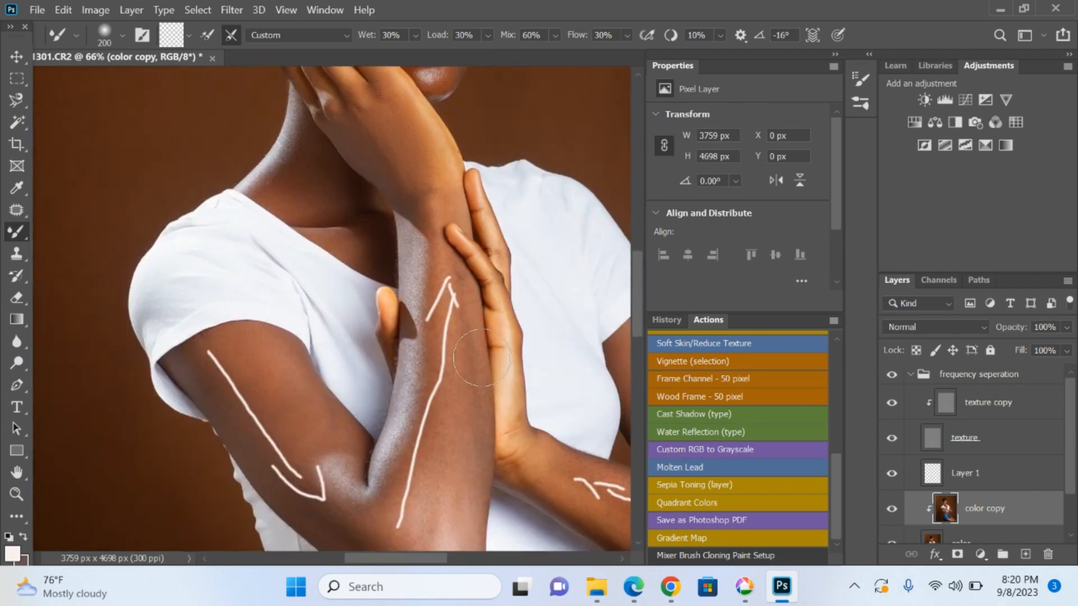
pyautogui.press('[')
pyautogui.press('[')
pyautogui.press('[')
pyautogui.press('[')
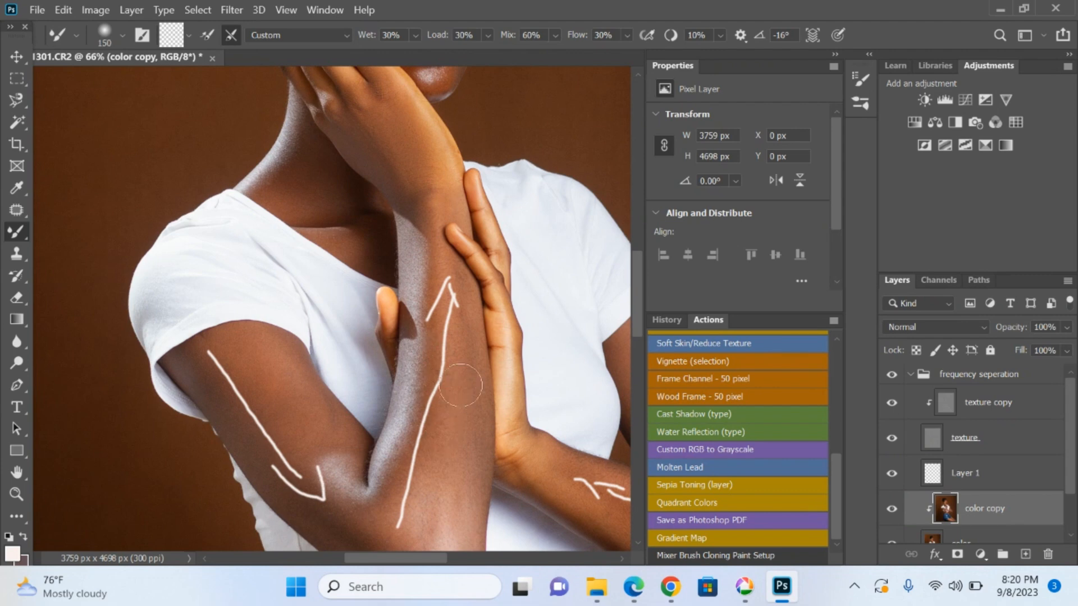
# Soften the pale highlight along the inner edge of the raised forearm with a brush size of 100
pyautogui.moveTo(434, 463); pyautogui.dragTo(485, 225)
pyautogui.moveTo(428, 500); pyautogui.dragTo(490, 235)
pyautogui.moveTo(439, 437); pyautogui.dragTo(394, 553)
pyautogui.moveTo(535, 206); pyautogui.dragTo(469, 414)
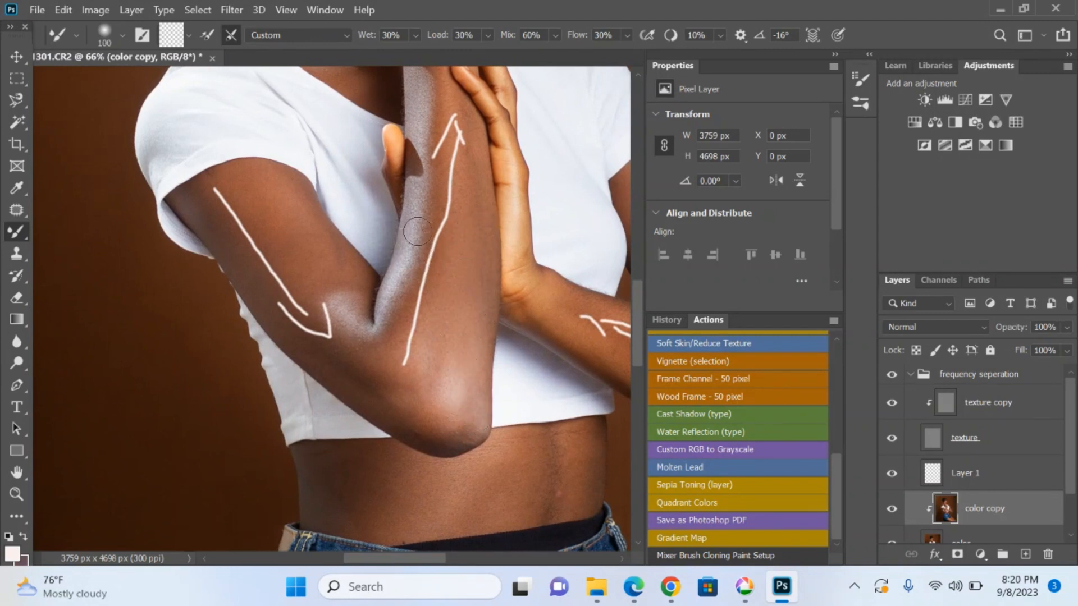
# Blend the upper arm of the raised arm down its arrow toward the elbow, varying the brush between about 150 and 200
pyautogui.press(']')
pyautogui.press(']')
pyautogui.press(']')
pyautogui.press(']')
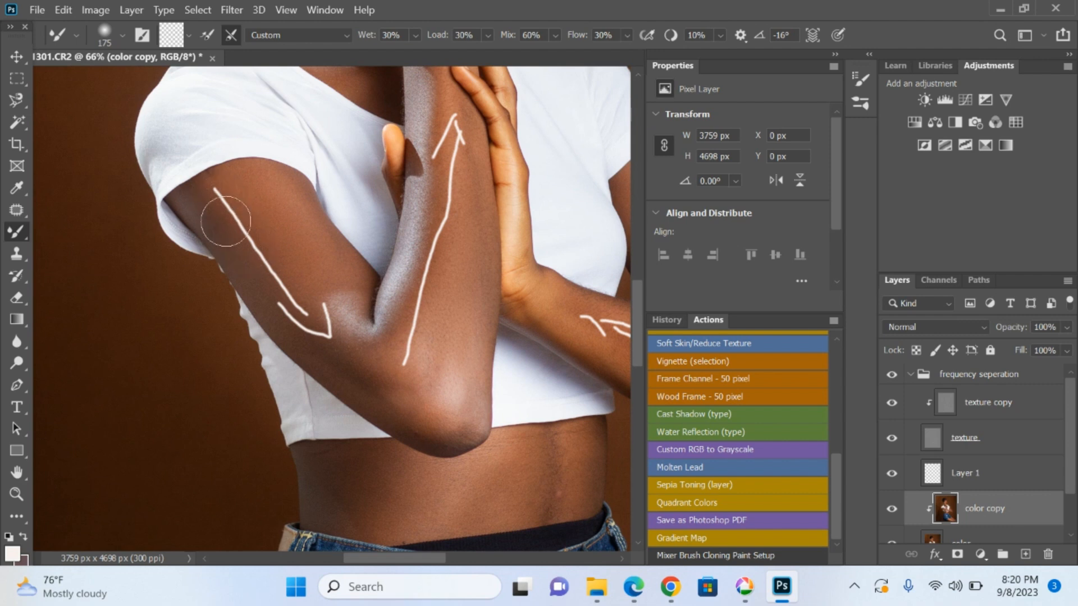
pyautogui.press('[')
pyautogui.press(']')
pyautogui.press(']')
pyautogui.press('[')
pyautogui.press('[')
pyautogui.press('[')
pyautogui.press(']')
pyautogui.press(']')
pyautogui.press(']')
pyautogui.press('[')
pyautogui.moveTo(334, 295); pyautogui.dragTo(291, 251)
pyautogui.press('[')
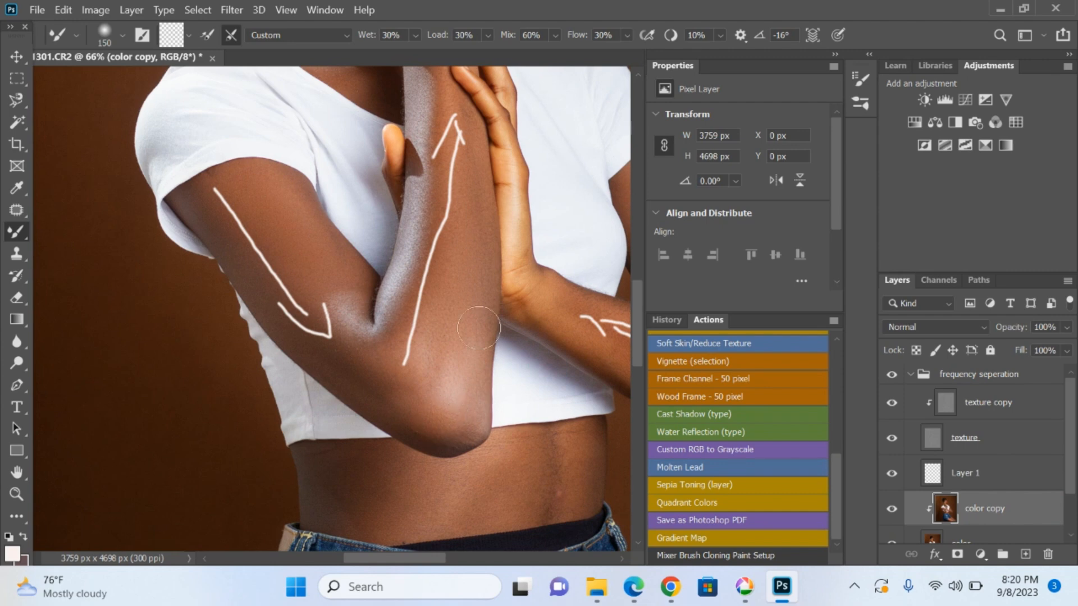
# Blend the other arm's forearm and elbow beside their guide arrows, resizing the brush between 125 and 200
pyautogui.moveTo(481, 329); pyautogui.dragTo(356, 433)
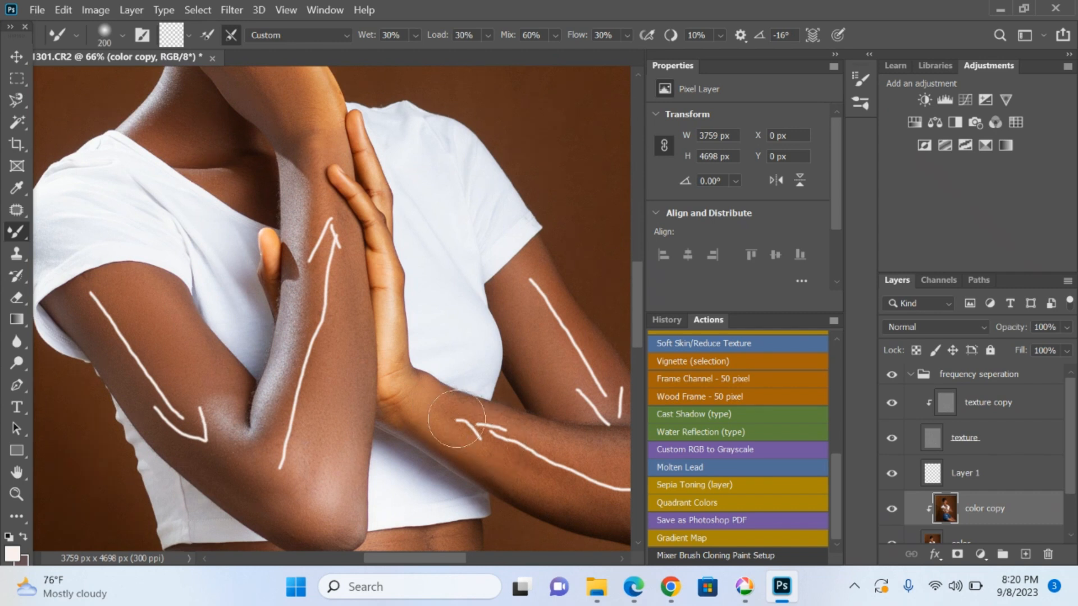
pyautogui.moveTo(513, 450); pyautogui.dragTo(447, 393)
pyautogui.press('[')
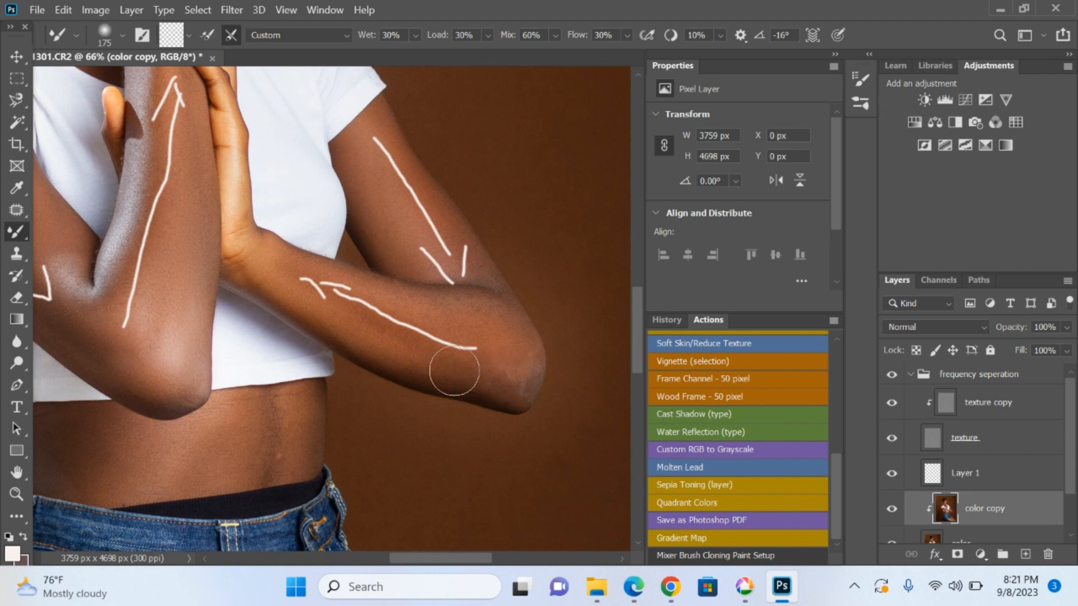
pyautogui.press('[')
pyautogui.press(']')
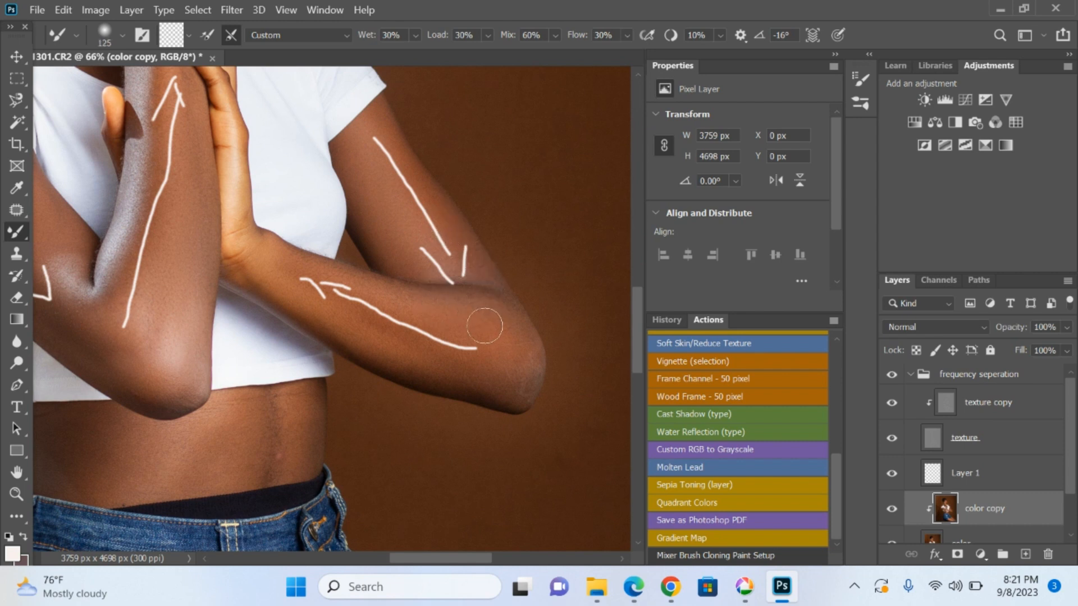
pyautogui.press(']')
pyautogui.press(']')
pyautogui.press('[')
pyautogui.press(']')
pyautogui.press(']')
# Blend the skin tones of the midriff below the raised elbow, varying the brush size between about 175 and 200
pyautogui.scroll(-3, 387, 306)
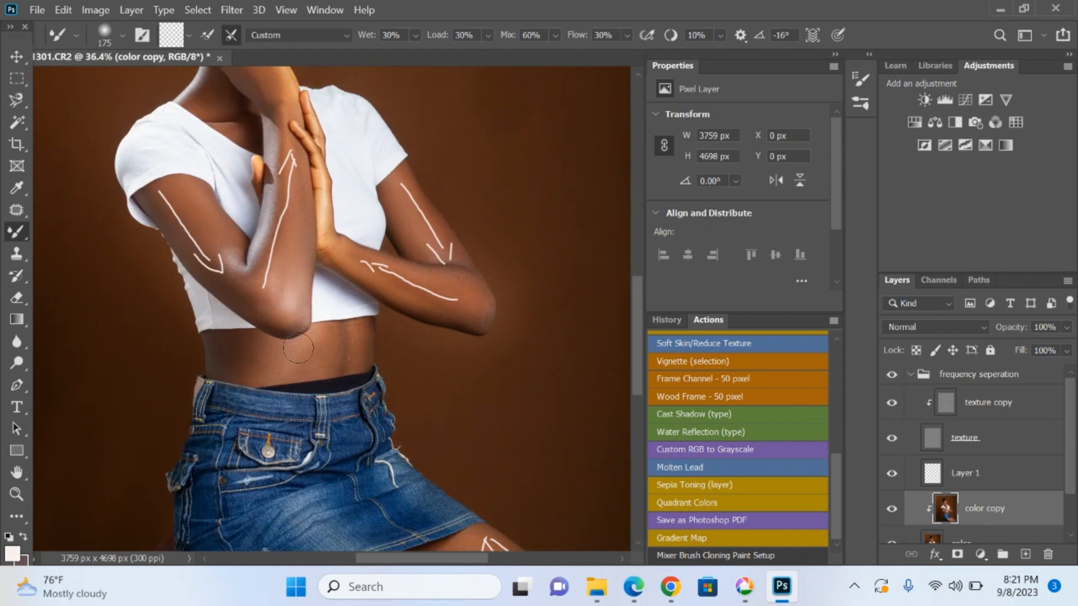
pyautogui.scroll(3, 298, 348)
pyautogui.press(']')
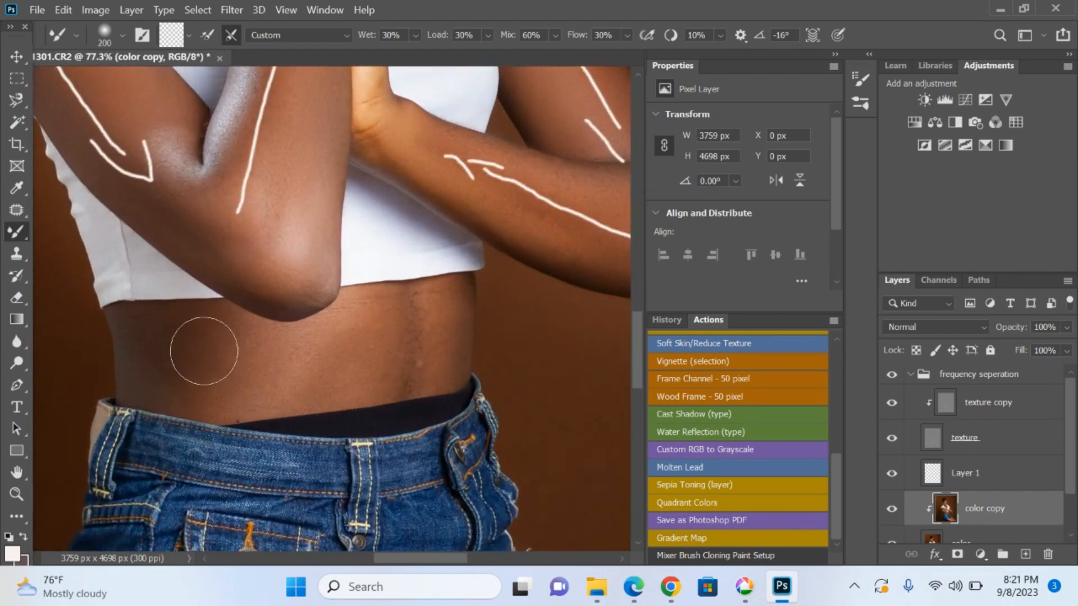
pyautogui.press('[')
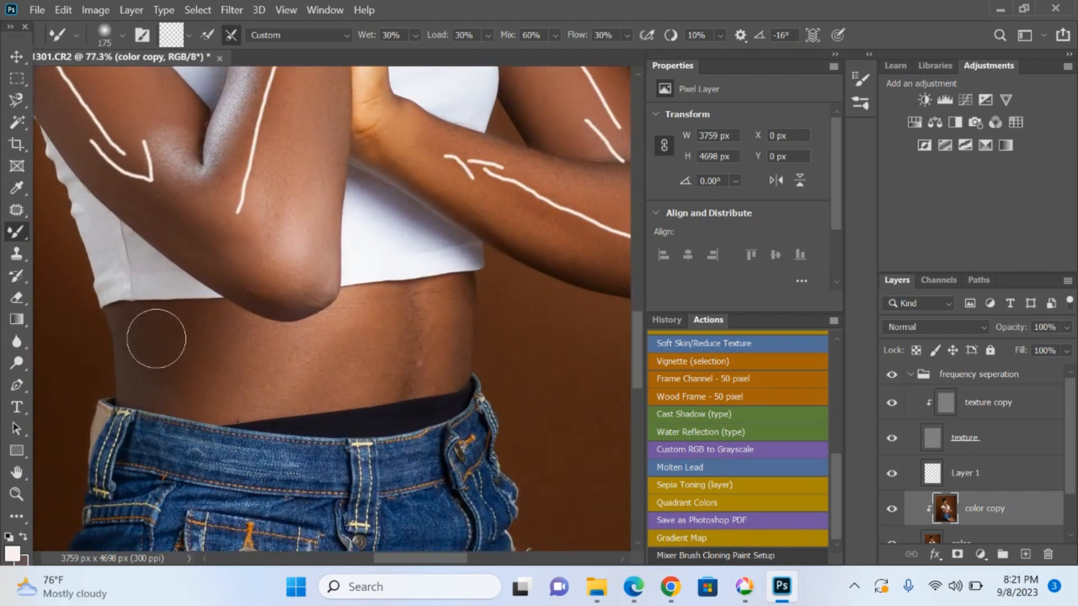
pyautogui.press(']')
pyautogui.press(']')
pyautogui.press('[')
pyautogui.press('[')
pyautogui.press('[')
pyautogui.press('[')
pyautogui.press(']')
pyautogui.press('[')
pyautogui.press(']')
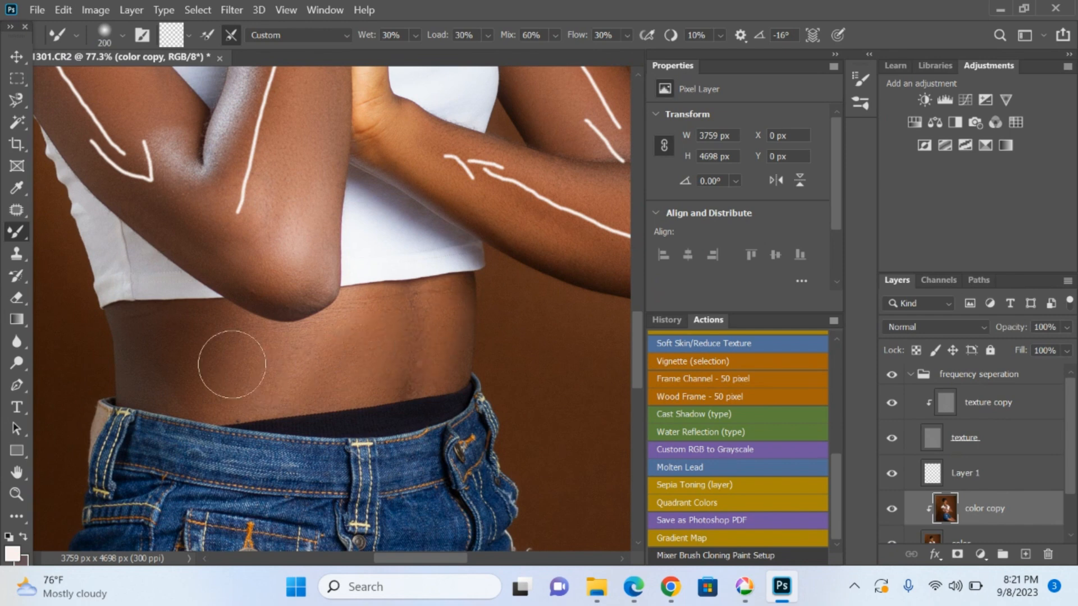
# Smooth the remaining midriff tones above the waistband toward its center crease, resizing the brush as needed and returning it to 200
pyautogui.press('[')
pyautogui.press('[')
pyautogui.press('[')
pyautogui.press('[')
pyautogui.press(']')
pyautogui.press(']')
pyautogui.press(']')
pyautogui.press(']')
pyautogui.scroll(-1, 374, 375)
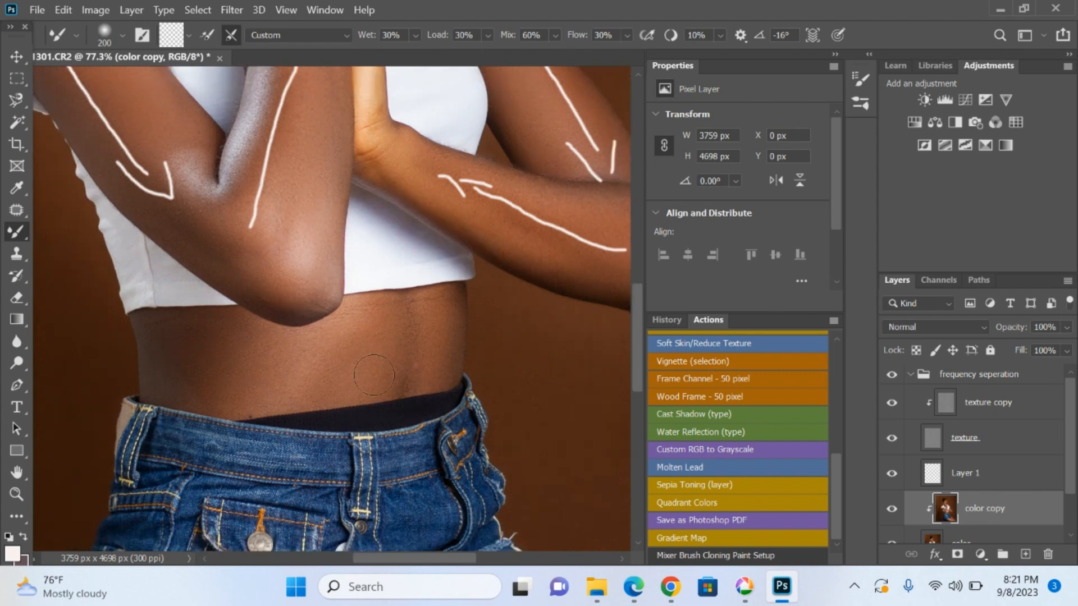
# Blend the upper part and shadowed underside of the near thigh along its guide arrow with brush sizes of 200 to 250
pyautogui.scroll(-5, 375, 373)
pyautogui.moveTo(360, 383); pyautogui.dragTo(310, 152)
pyautogui.scroll(2, 383, 382)
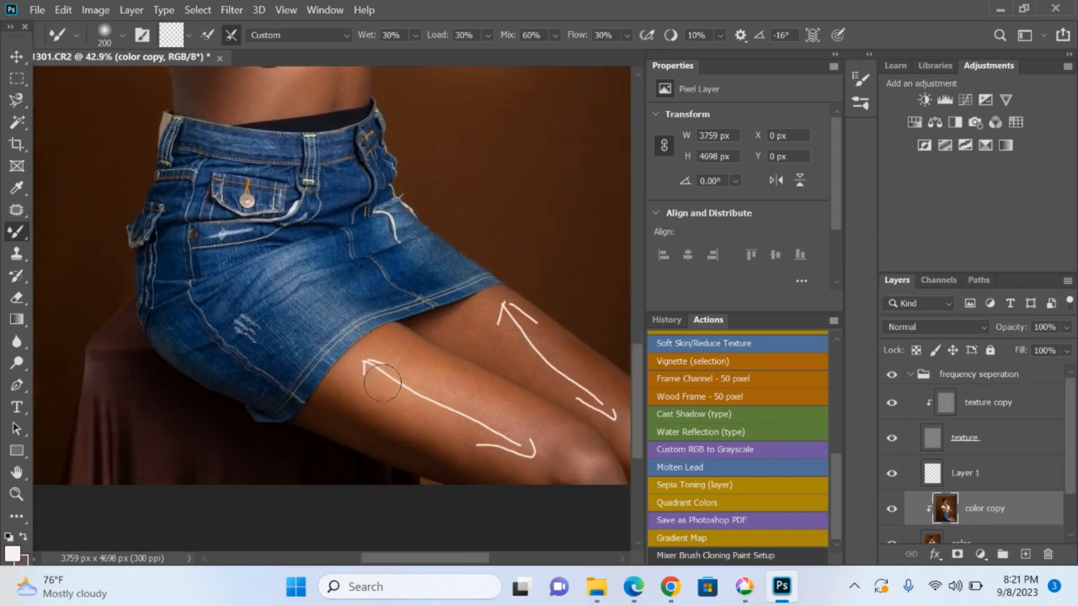
pyautogui.scroll(1, 382, 384)
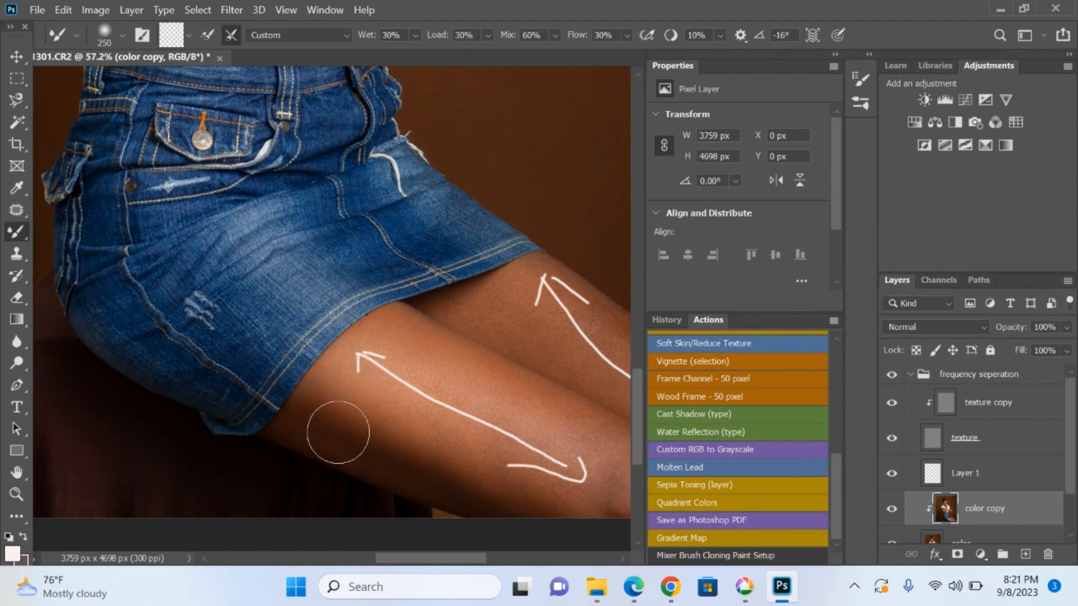
pyautogui.press('[')
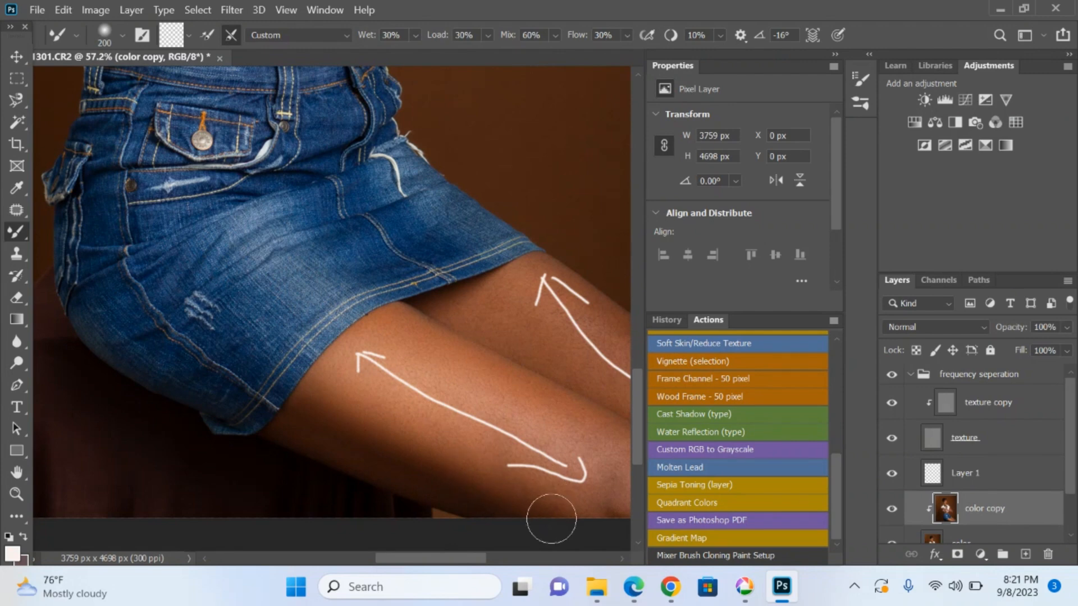
pyautogui.moveTo(534, 498); pyautogui.dragTo(452, 440)
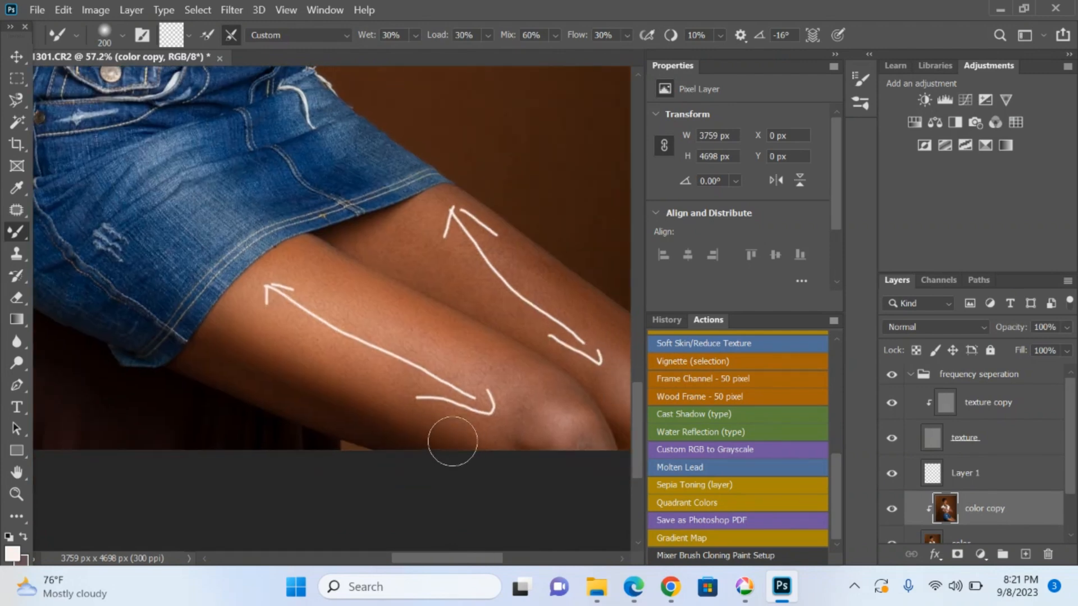
# Blend the near thigh down to the knee along its arrow, varying the brush between about 175 and 250
pyautogui.press(']')
pyautogui.press(']')
pyautogui.moveTo(321, 284); pyautogui.dragTo(487, 370)
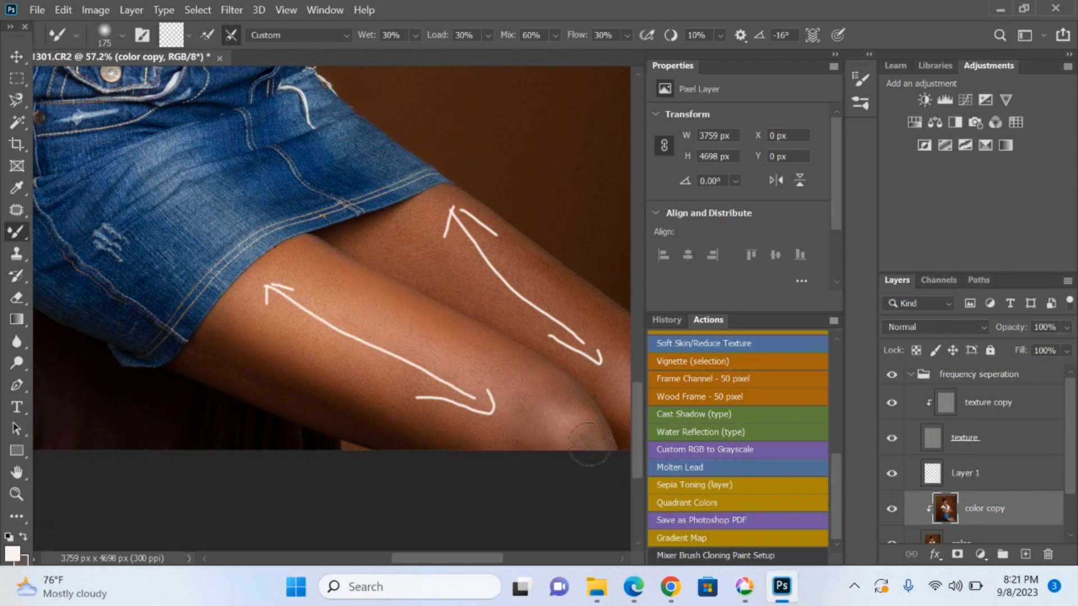
pyautogui.press(']')
pyautogui.press(']')
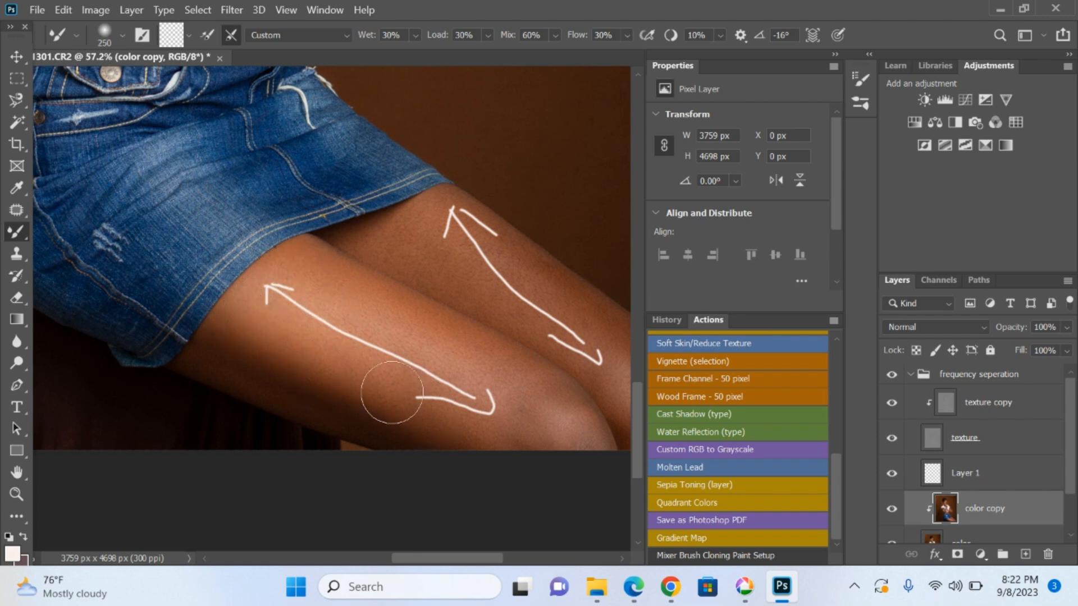
# Blend the far thigh and both knees along the guide arrows, resizing the brush repeatedly up to about 300
pyautogui.moveTo(488, 409); pyautogui.dragTo(388, 455)
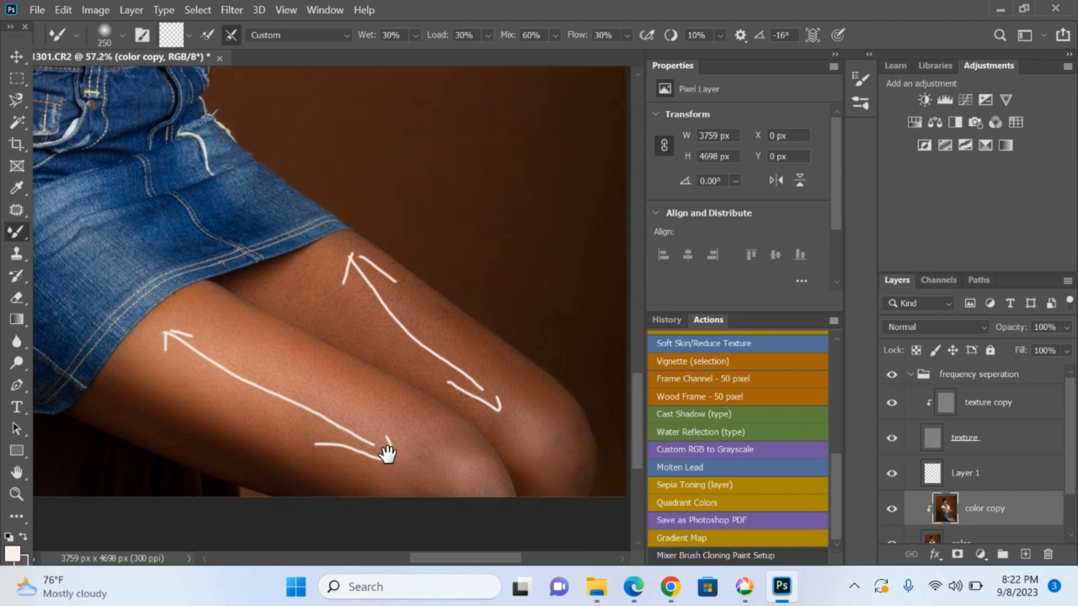
pyautogui.press(']')
pyautogui.press(']')
pyautogui.press('[')
pyautogui.press('[')
pyautogui.press('[')
pyautogui.press('[')
pyautogui.press(']')
pyautogui.press(']')
pyautogui.press(']')
pyautogui.press('[')
pyautogui.press(']')
pyautogui.press(']')
pyautogui.press(']')
pyautogui.press('[')
pyautogui.scroll(-3, 191, 379)
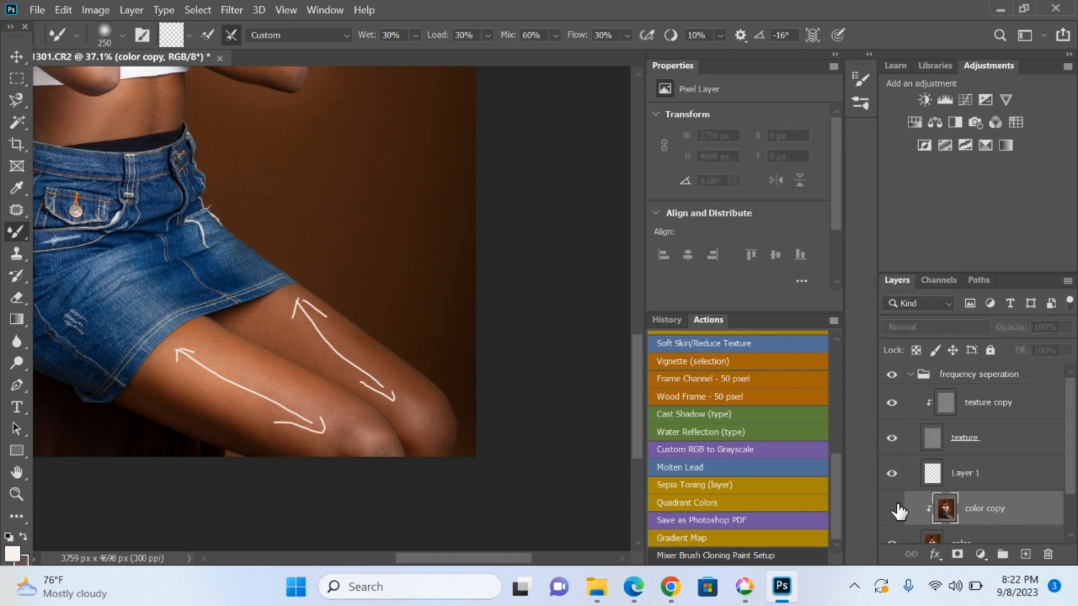
pyautogui.press('[')
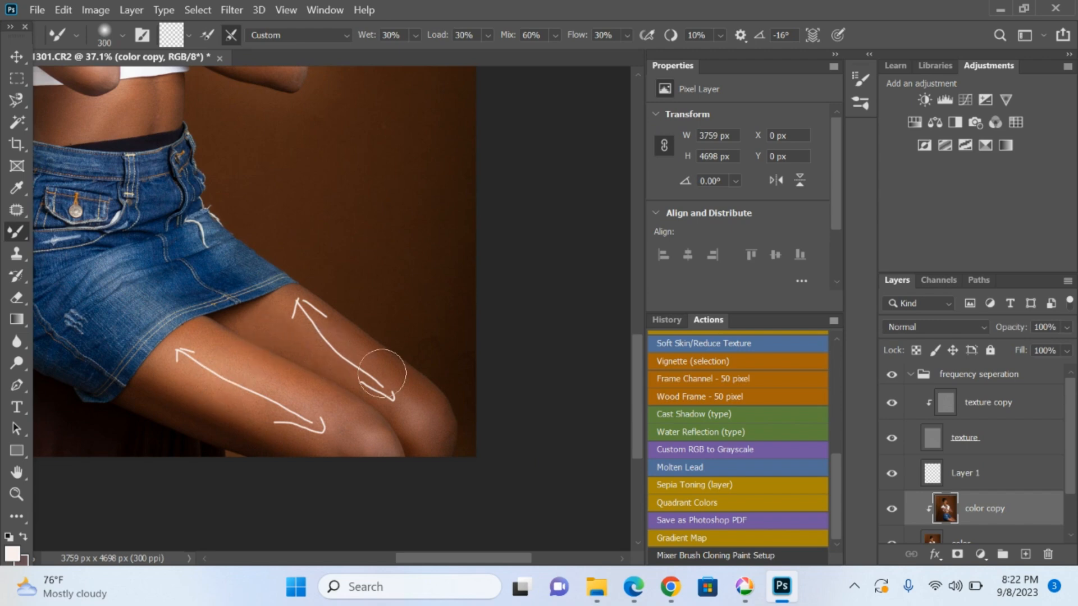
# Hide Layer 1 with the guide arrows and review the whole figure without them
pyautogui.scroll(-4, 414, 432)
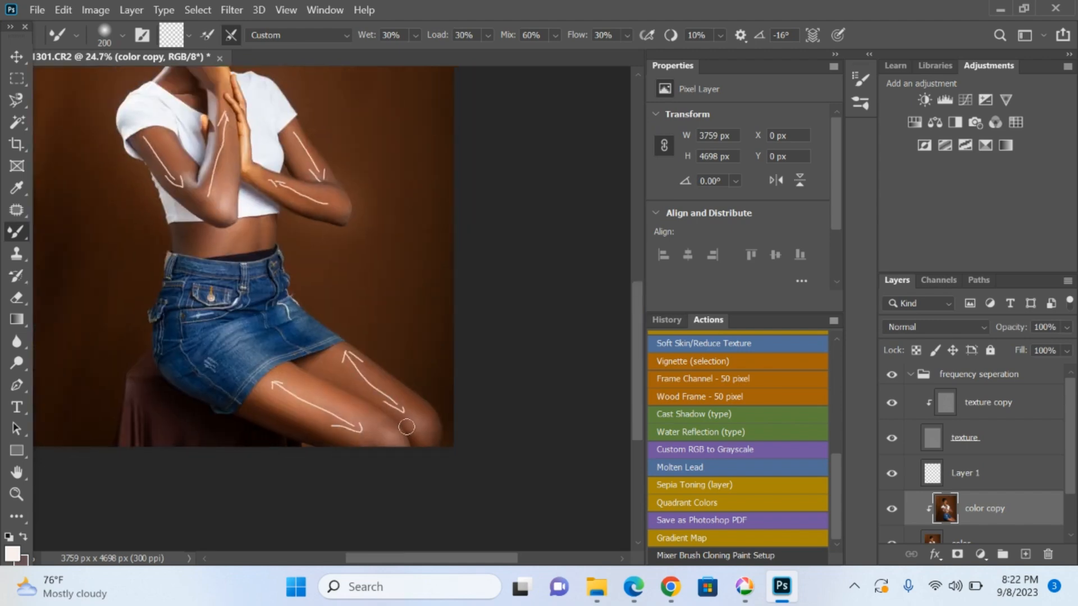
pyautogui.scroll(3, 410, 429)
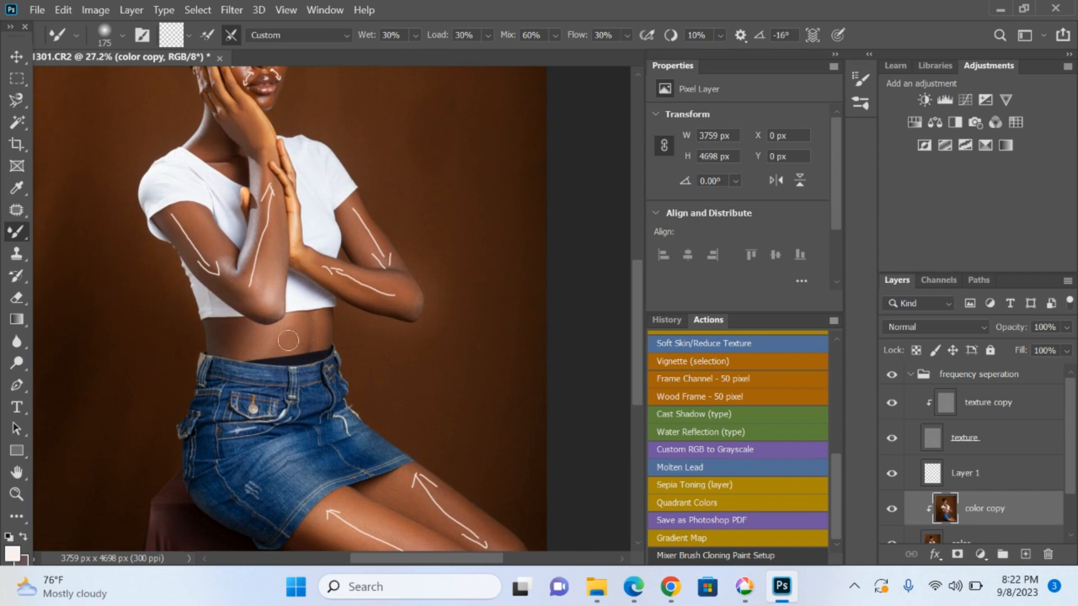
pyautogui.scroll(2, 303, 238)
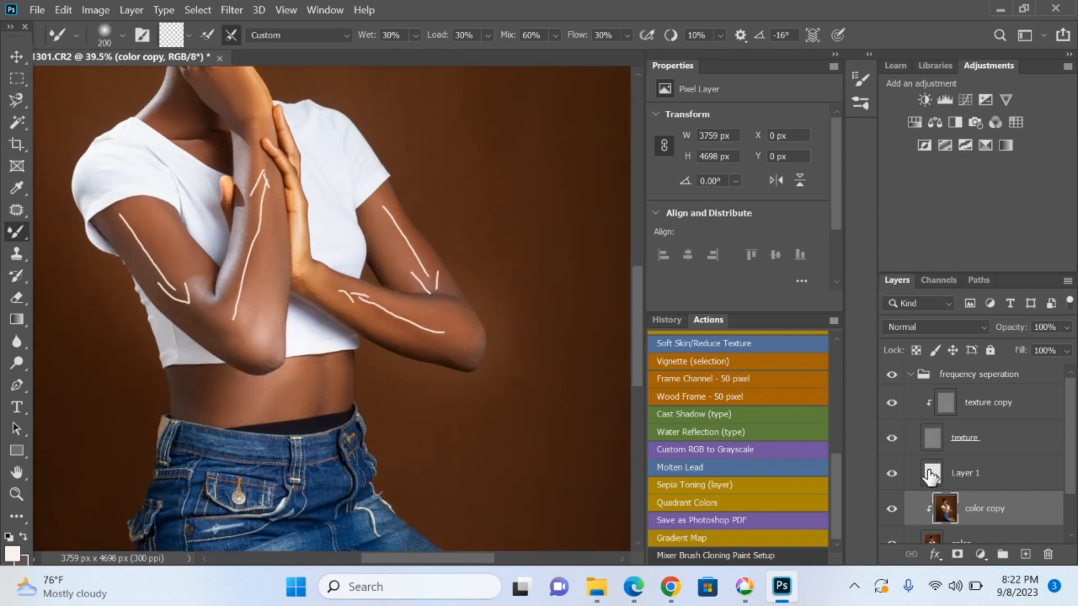
pyautogui.click(893, 474)
pyautogui.scroll(-3, 457, 312)
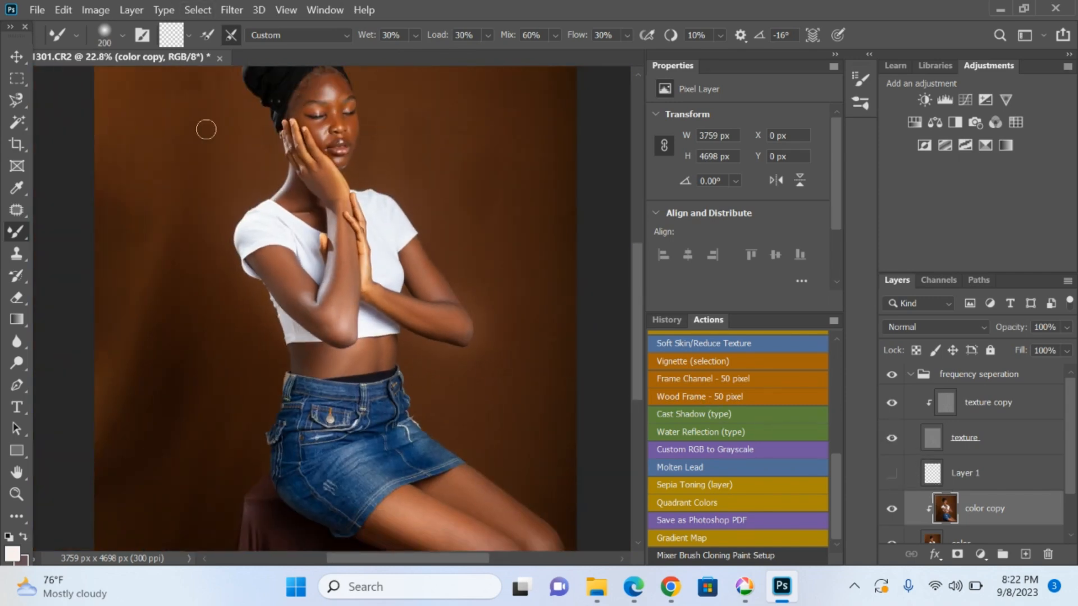
pyautogui.scroll(4, 395, 167)
pyautogui.scroll(-4, 395, 166)
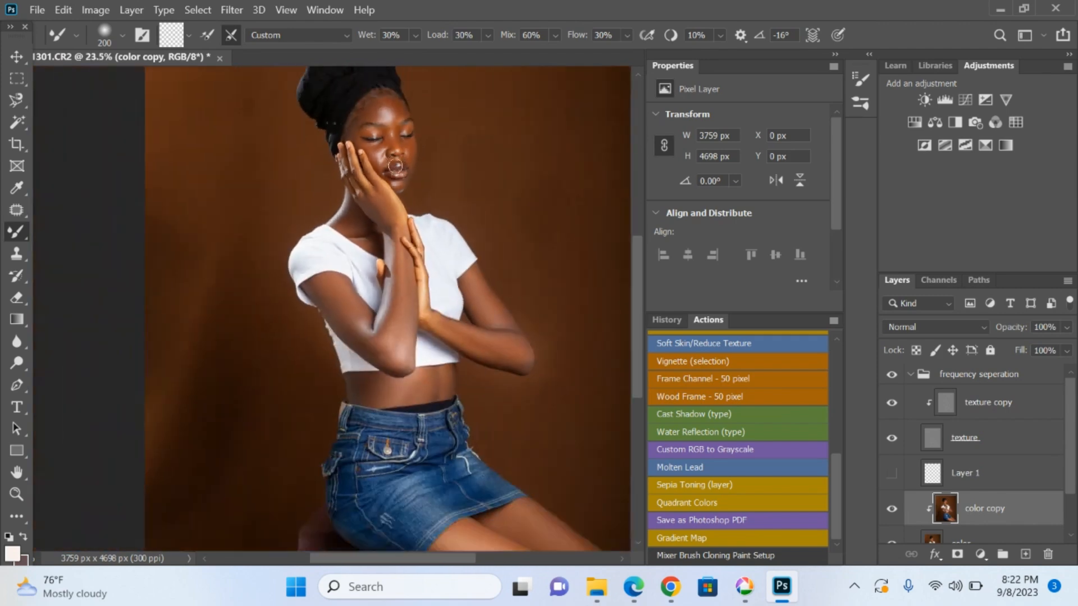
pyautogui.scroll(-2, 395, 166)
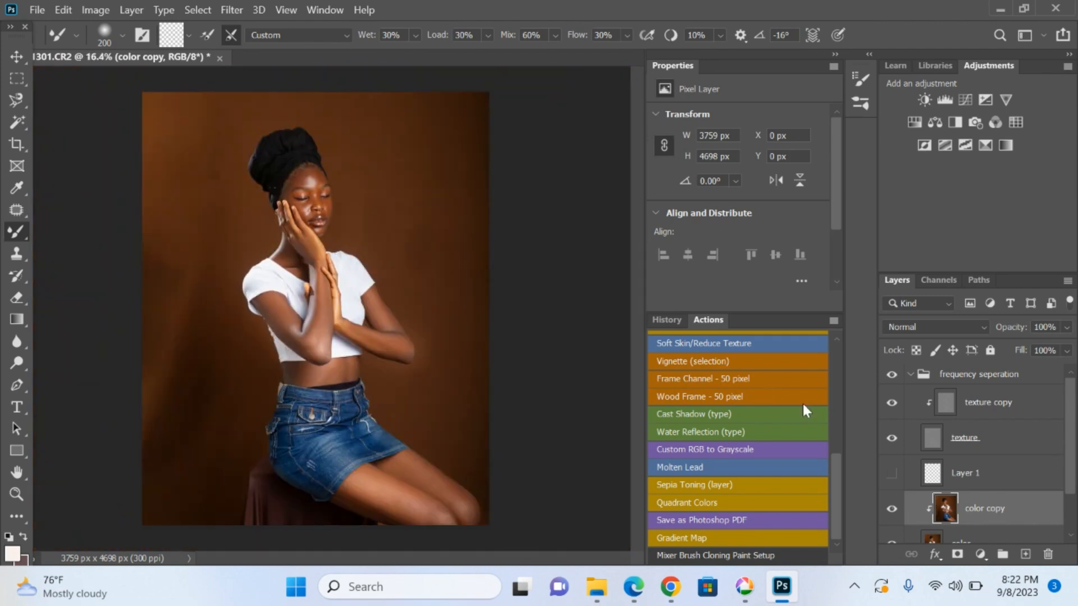
# Compare the full figure and the face with the color copy layer hidden and shown
pyautogui.click(892, 509)
pyautogui.click(892, 509)
pyautogui.click(892, 509)
pyautogui.scroll(4, 209, 169)
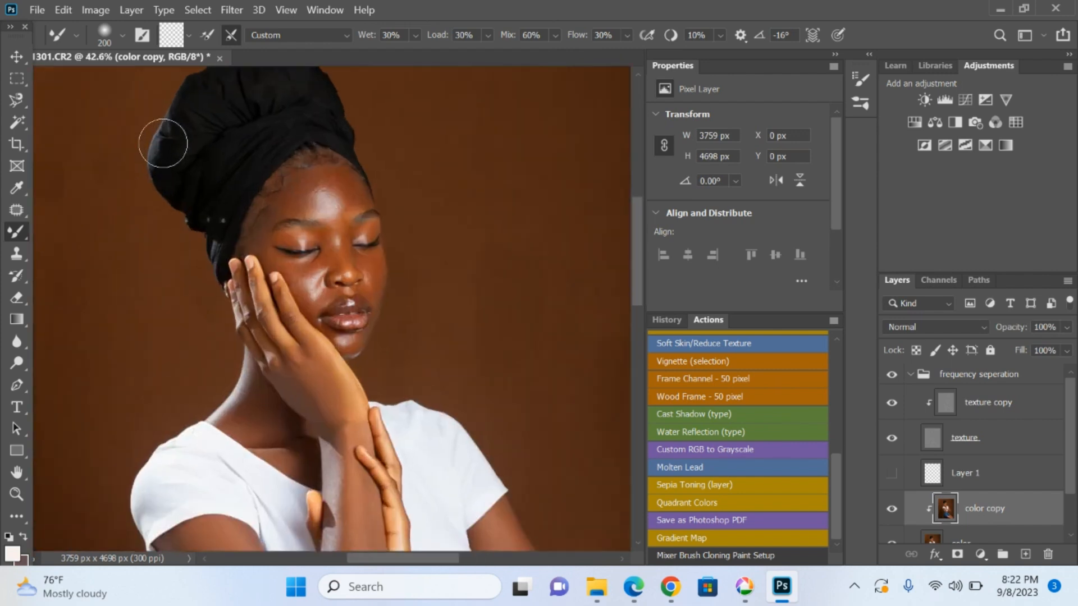
pyautogui.scroll(2, 223, 187)
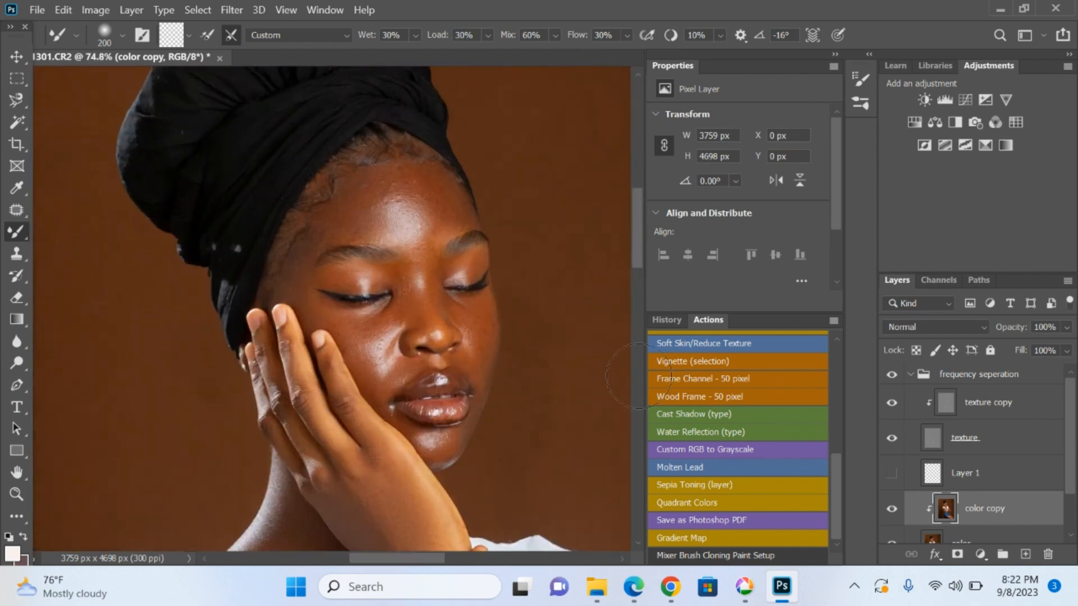
pyautogui.click(892, 509)
pyautogui.click(892, 509)
pyautogui.scroll(-4, 457, 361)
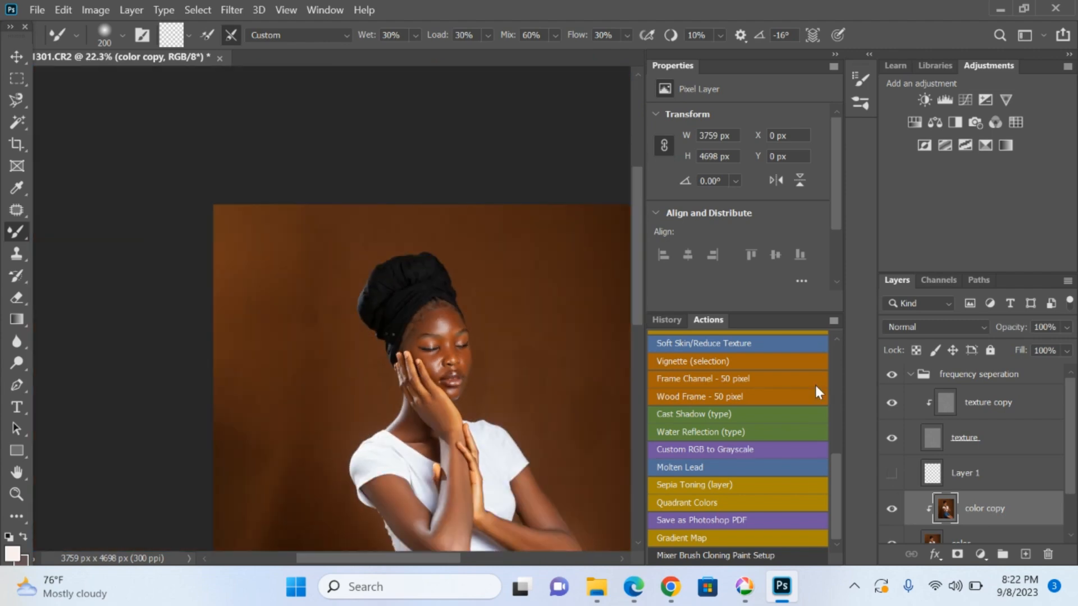
# Collapse the frequency seperation group and compare the face, arms and legs with the group hidden and shown
pyautogui.click(910, 375)
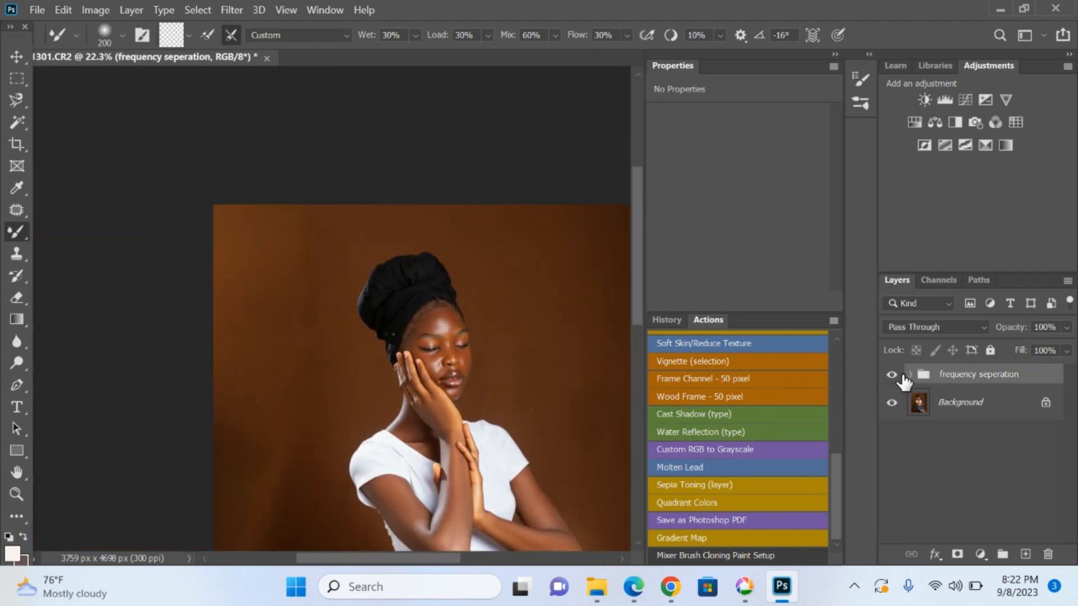
pyautogui.scroll(3, 506, 384)
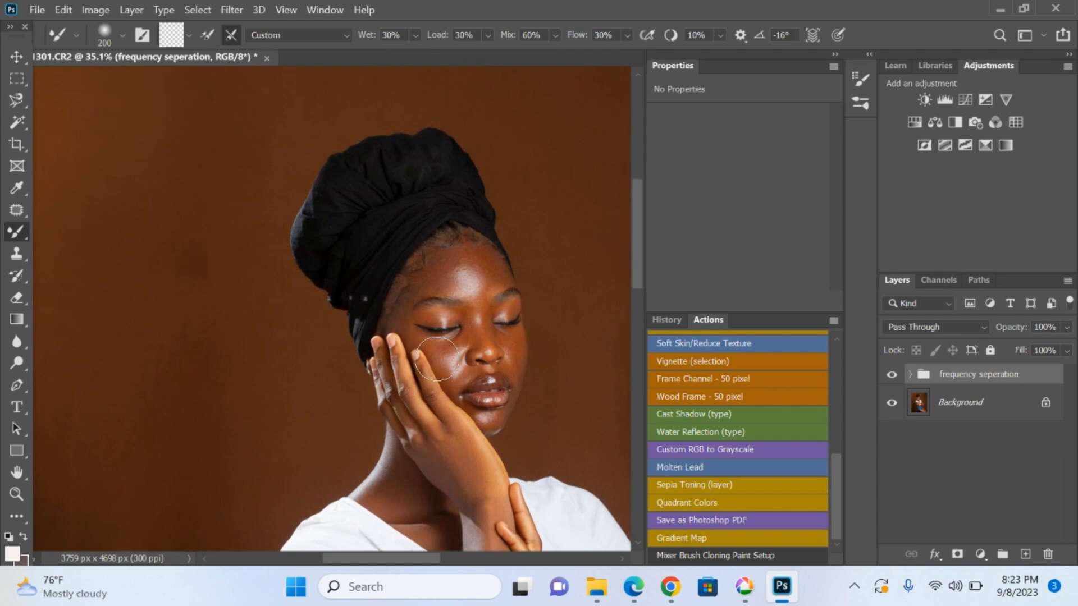
pyautogui.click(891, 375)
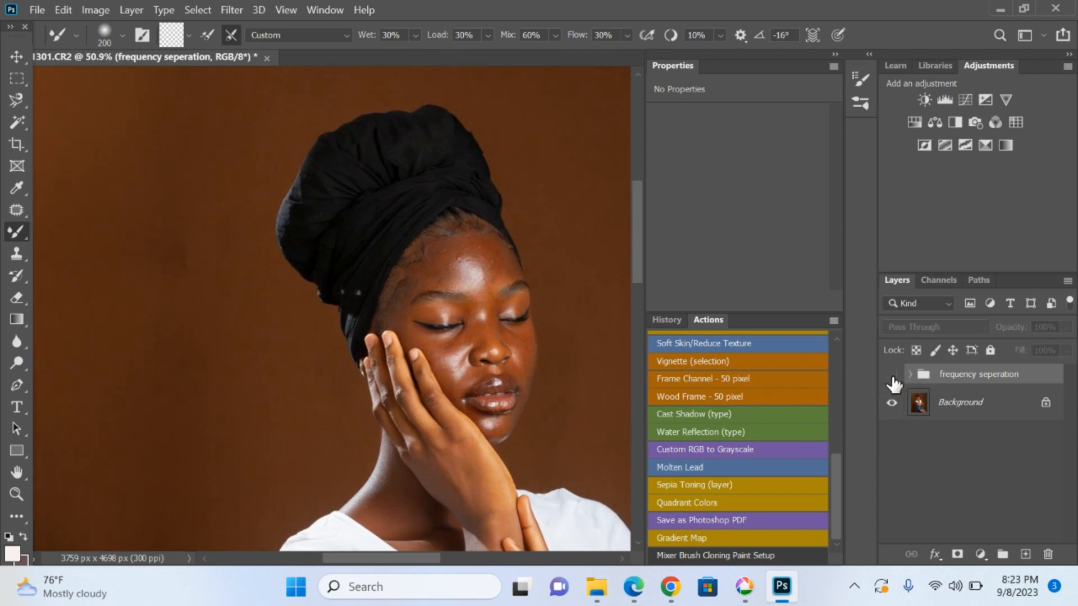
pyautogui.click(892, 376)
pyautogui.scroll(-5, 419, 351)
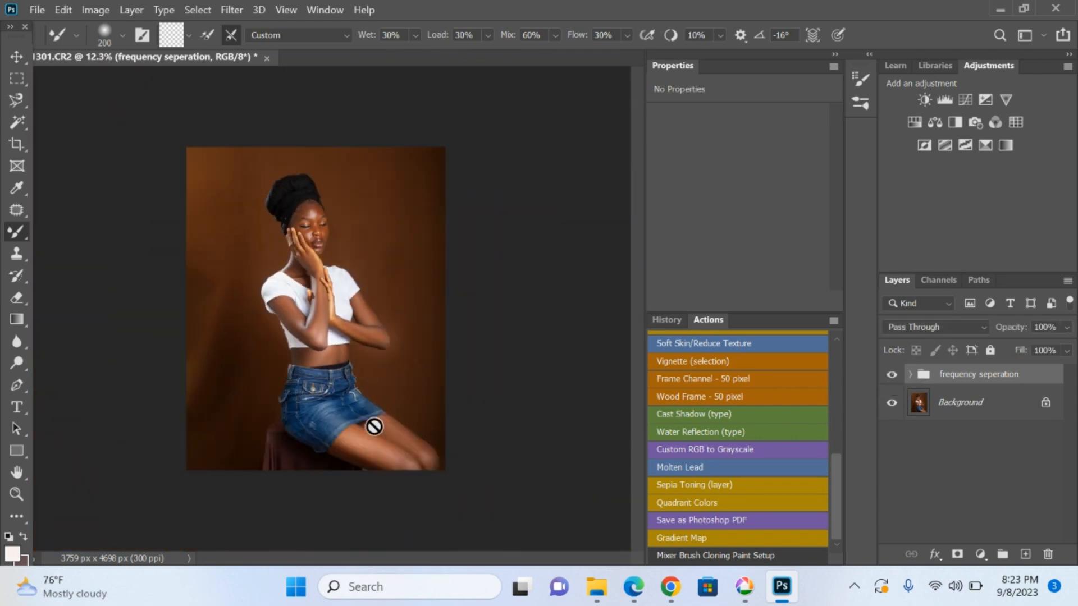
pyautogui.scroll(3, 374, 426)
pyautogui.click(892, 376)
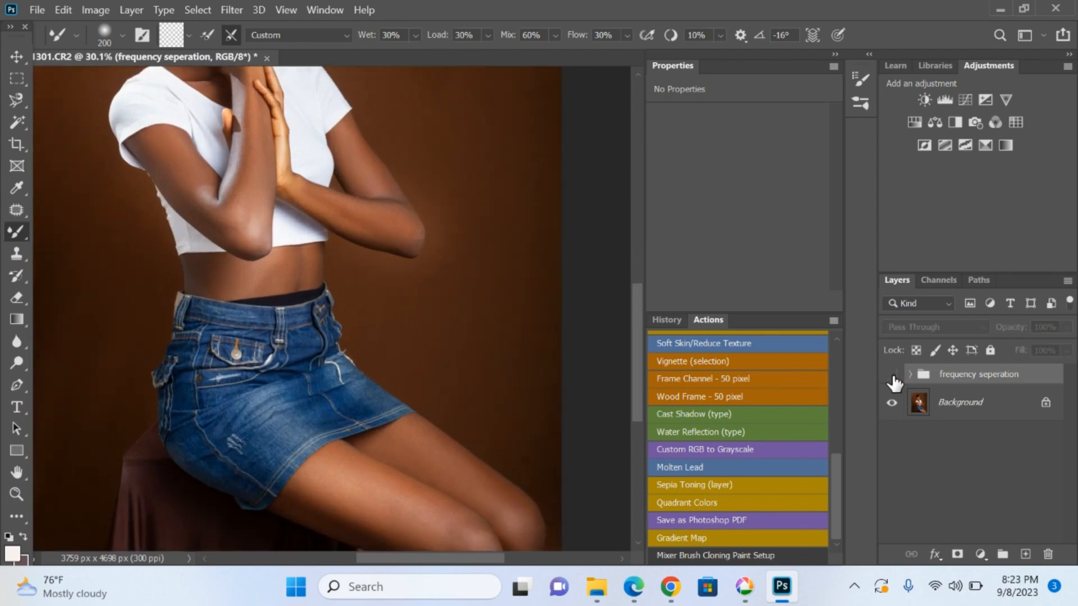
pyautogui.click(893, 376)
pyautogui.scroll(3, 404, 255)
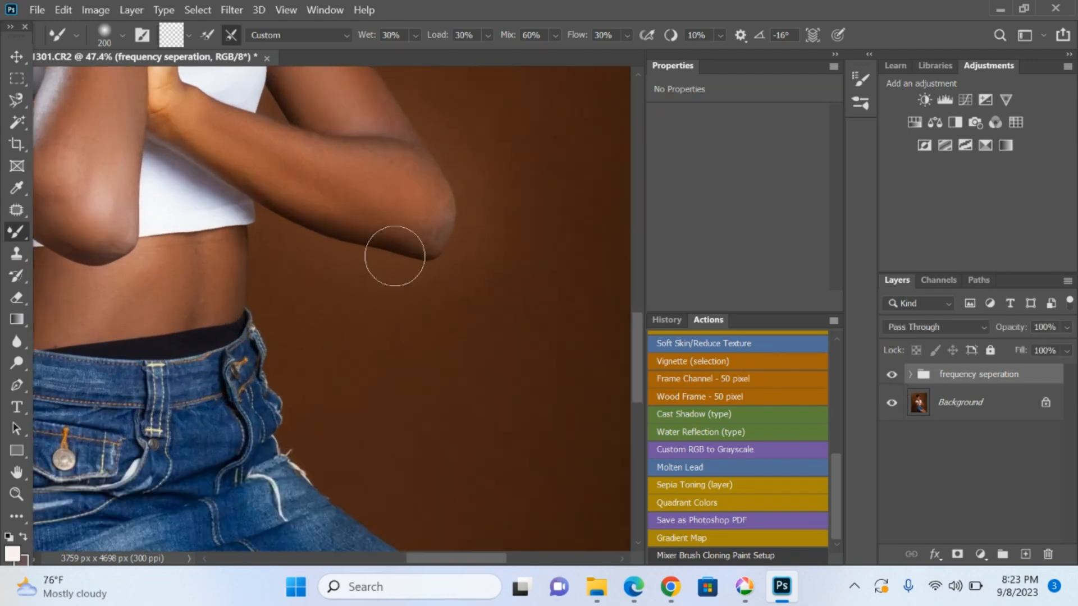
pyautogui.scroll(-4, 412, 244)
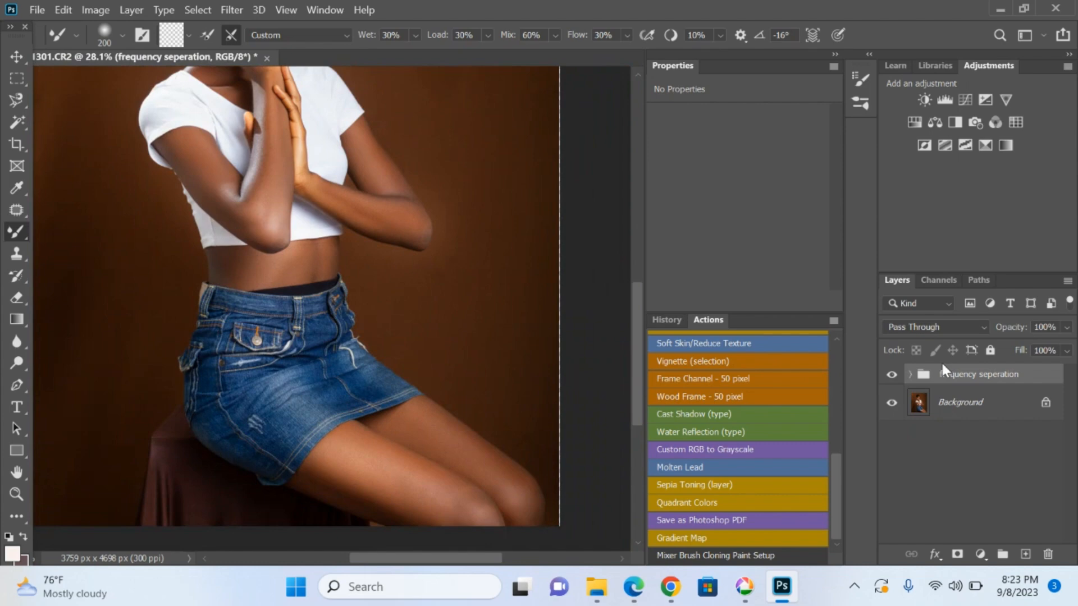
# Expand the frequency seperation group, select the texture copy layer, and clean the bent forearm and elbow skin with the Clone Stamp
pyautogui.click(910, 375)
pyautogui.click(949, 407)
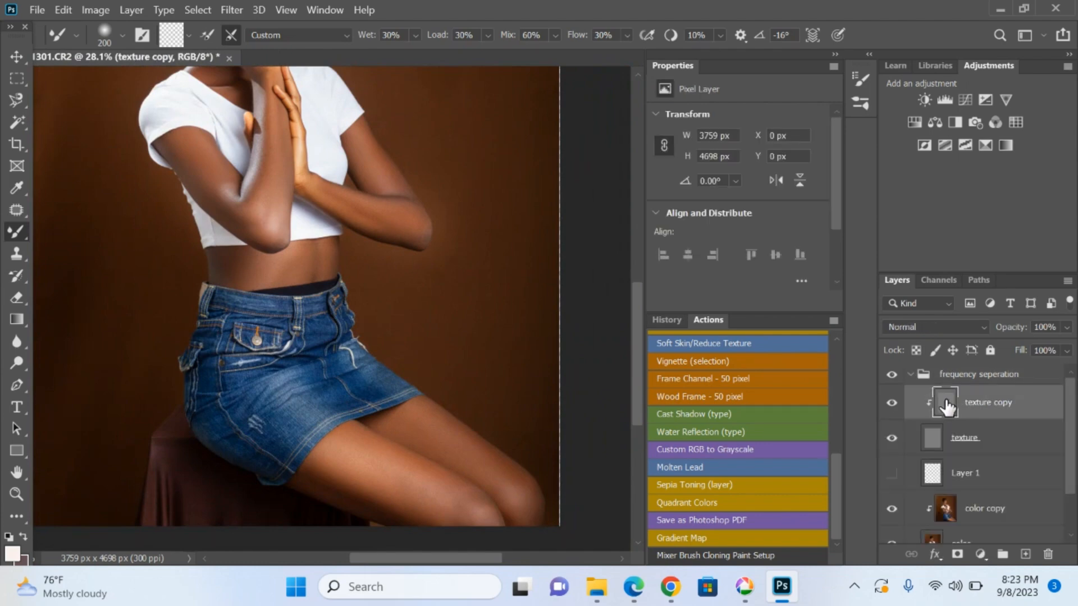
pyautogui.press('s')
pyautogui.scroll(4, 411, 235)
pyautogui.scroll(1, 470, 243)
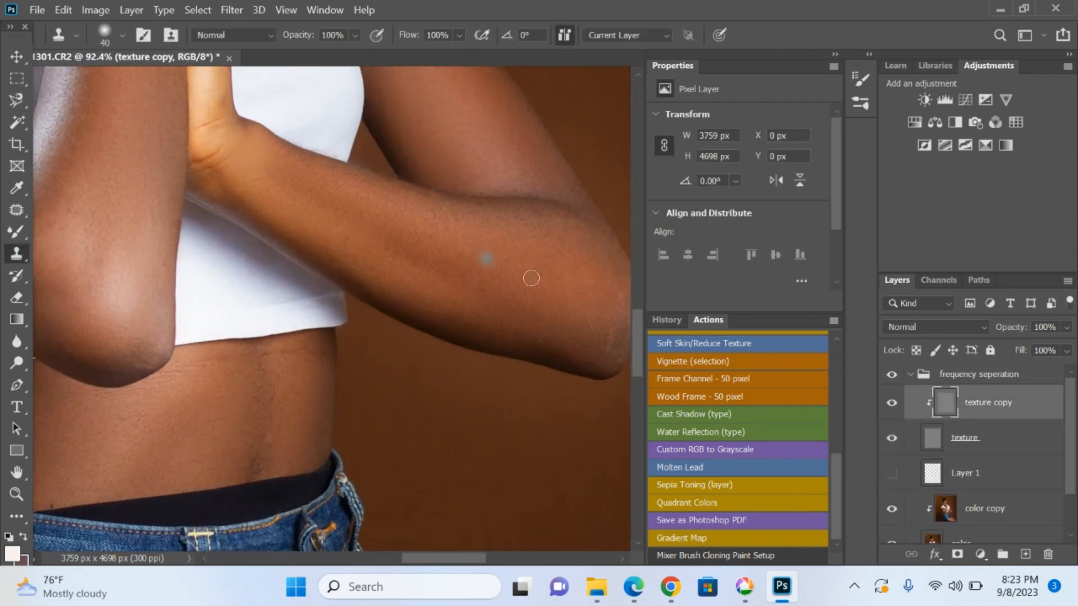
pyautogui.moveTo(552, 304); pyautogui.dragTo(527, 296)
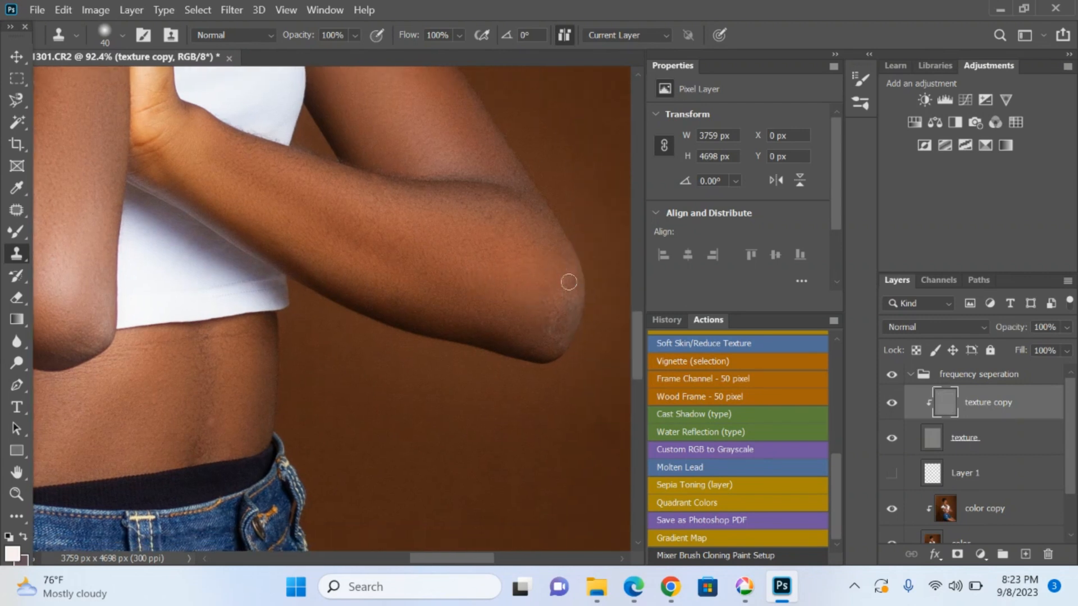
pyautogui.scroll(-3, 538, 303)
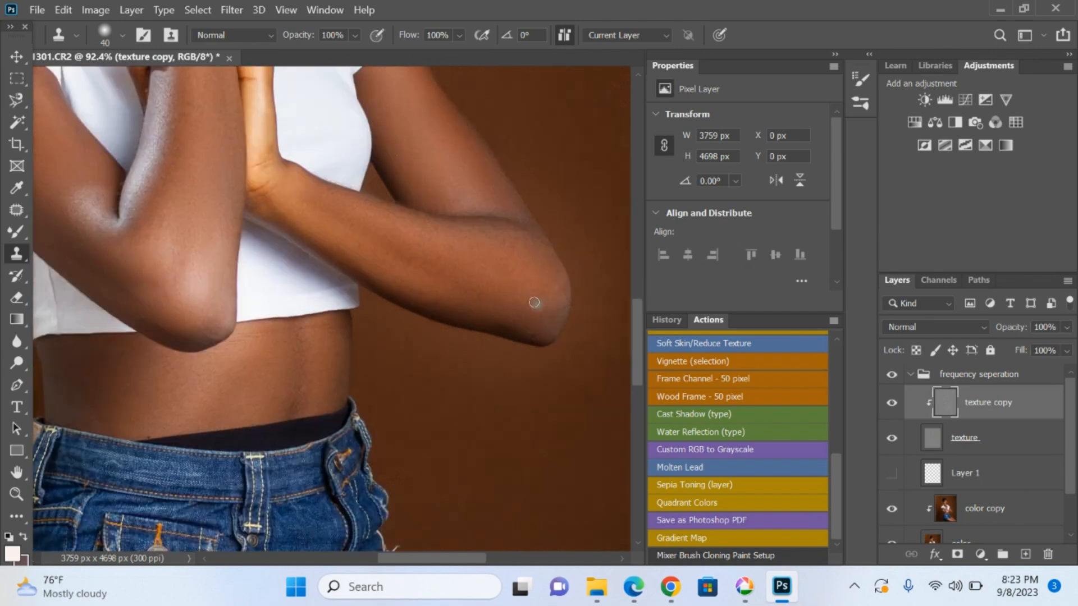
# Clone clean skin texture over the marks on the bare midriff just below the hem of the white top
pyautogui.scroll(4, 443, 371)
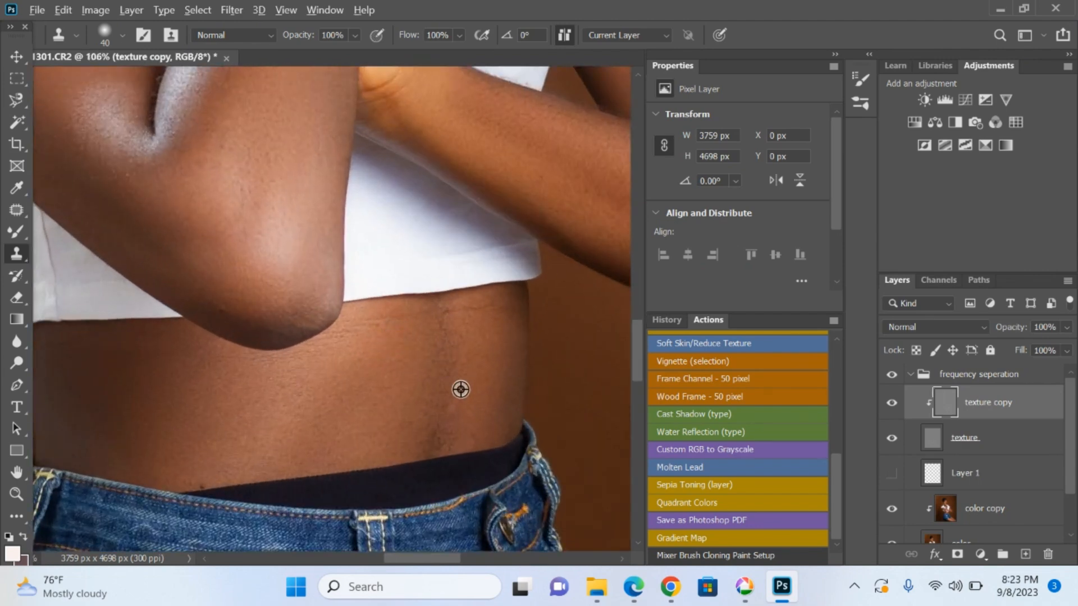
pyautogui.scroll(-3, 451, 411)
pyautogui.scroll(2, 470, 341)
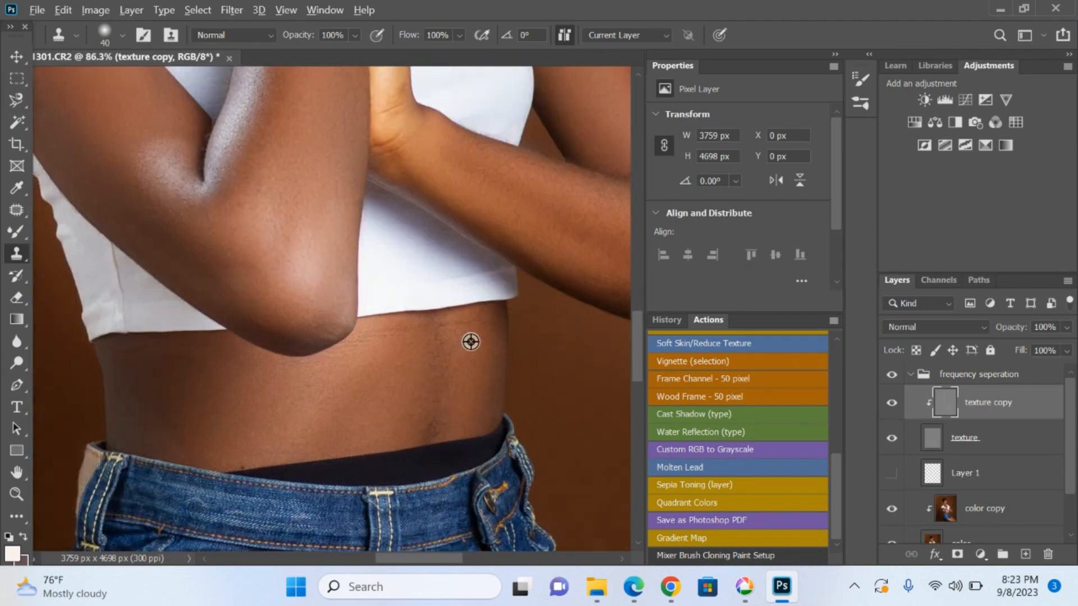
pyautogui.keyDown('alt'); pyautogui.click(422, 354); pyautogui.keyUp('alt')
pyautogui.click(435, 333)
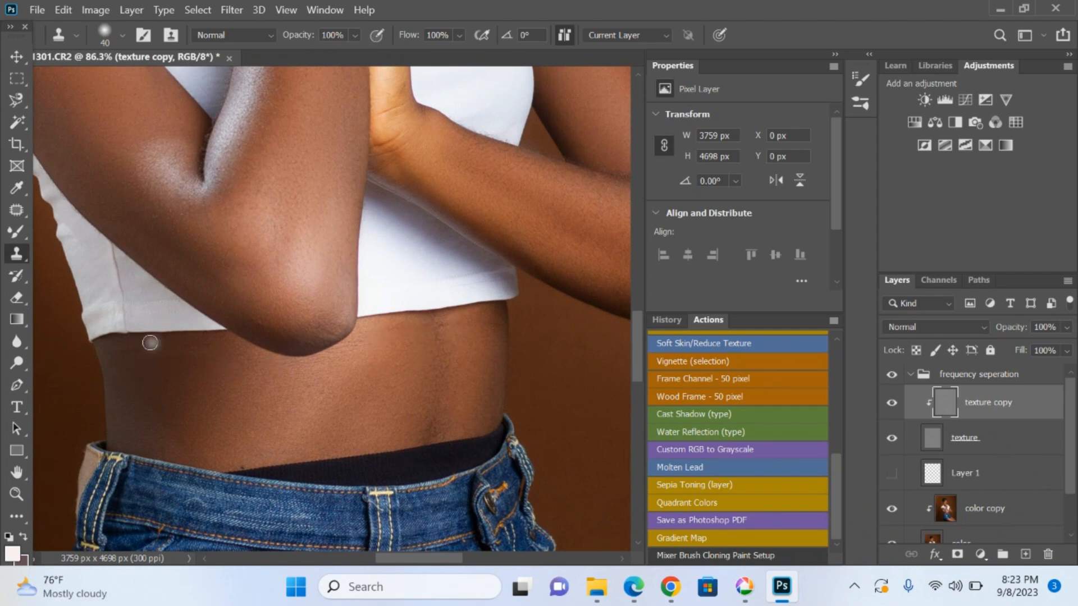
pyautogui.click(119, 352)
# Inspect the face and the whole figure for remaining texture flaws, and collapse the frequency seperation group
pyautogui.scroll(-4, 349, 348)
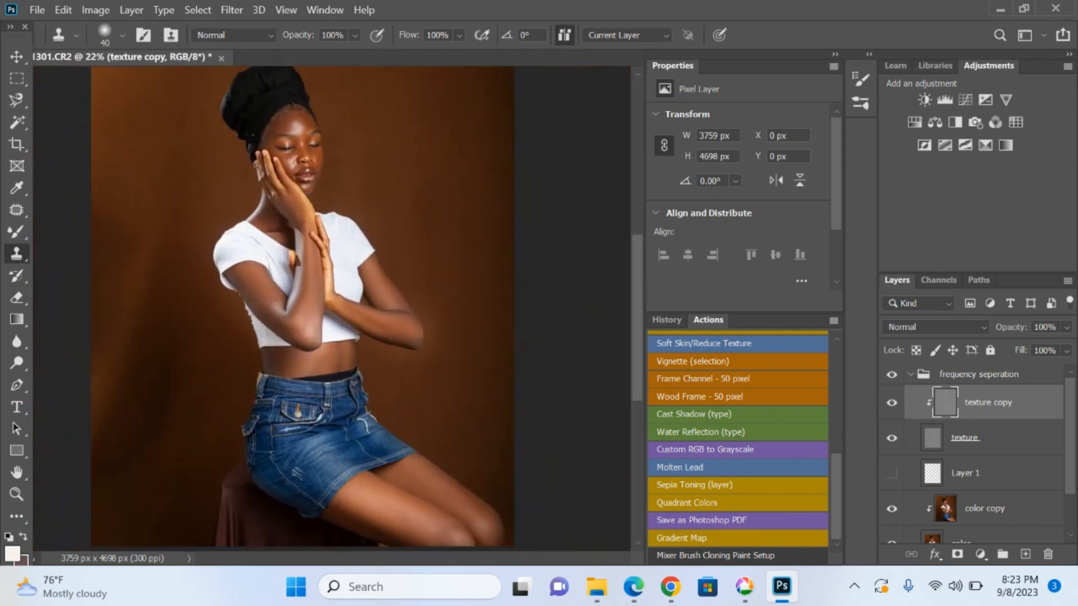
pyautogui.scroll(5, 331, 185)
pyautogui.scroll(2, 330, 182)
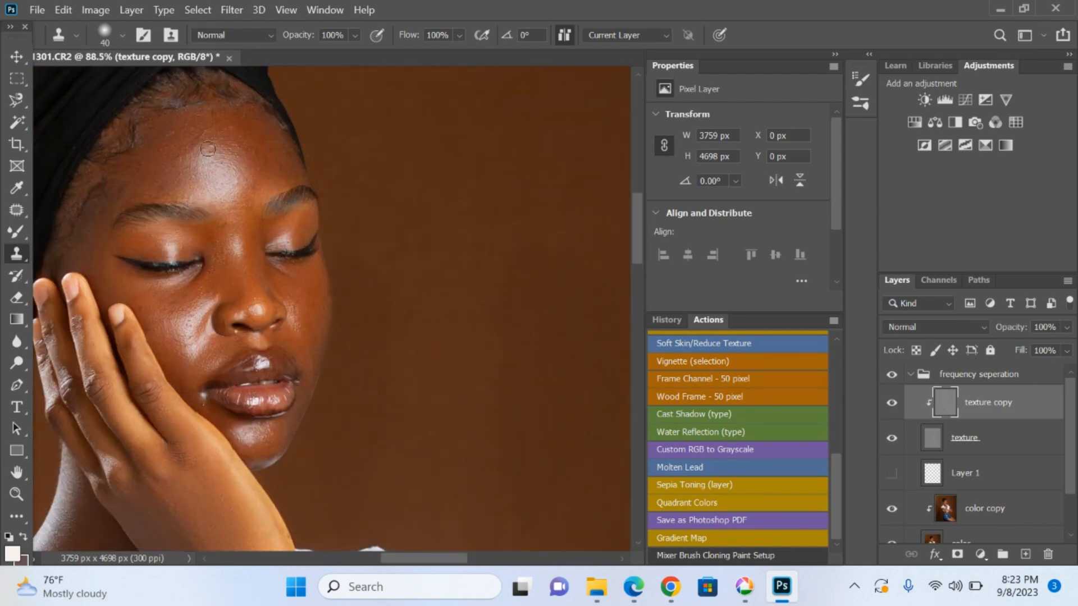
pyautogui.scroll(-2, 218, 173)
pyautogui.scroll(-4, 219, 173)
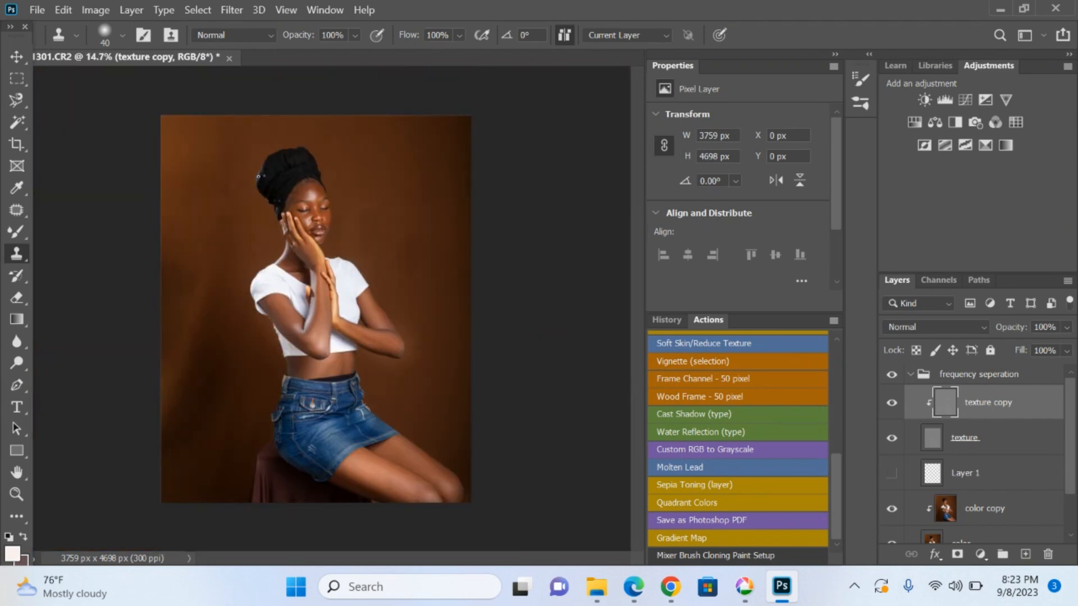
pyautogui.scroll(3, 259, 176)
pyautogui.scroll(-4, 338, 180)
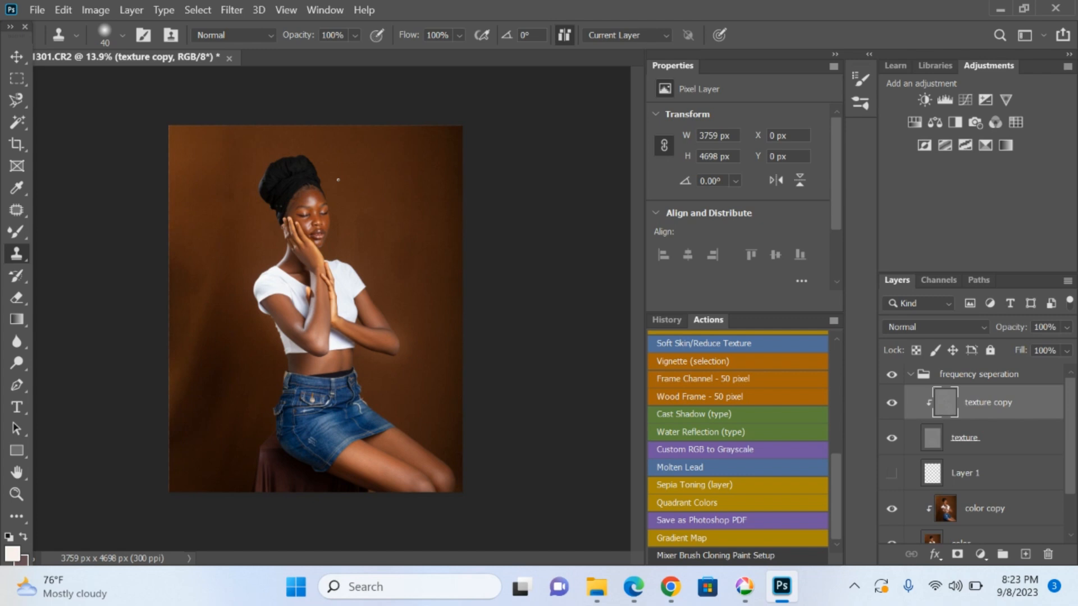
pyautogui.click(914, 375)
pyautogui.click(910, 374)
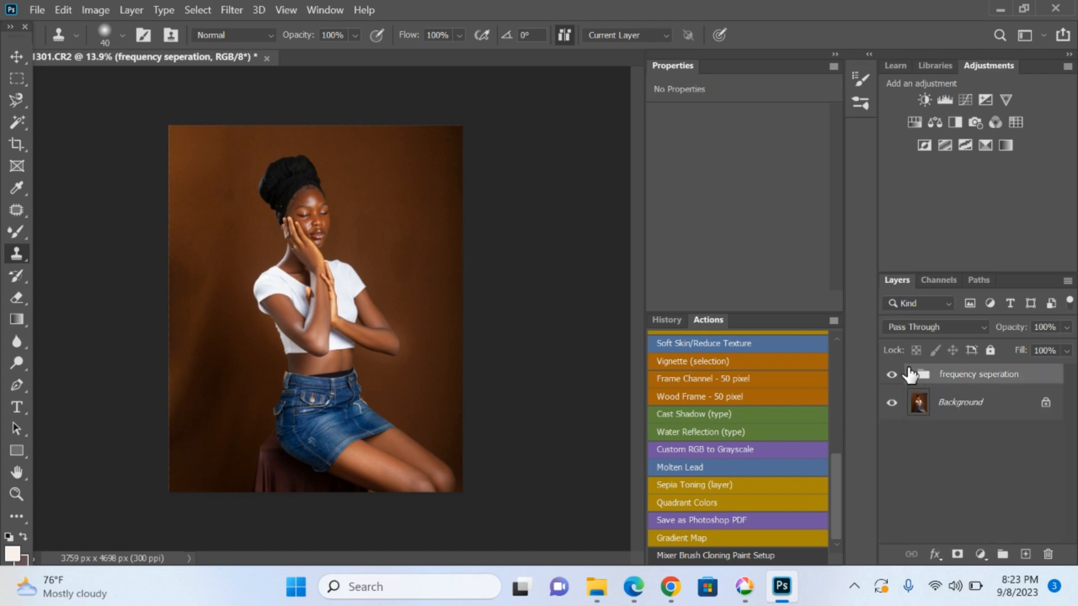